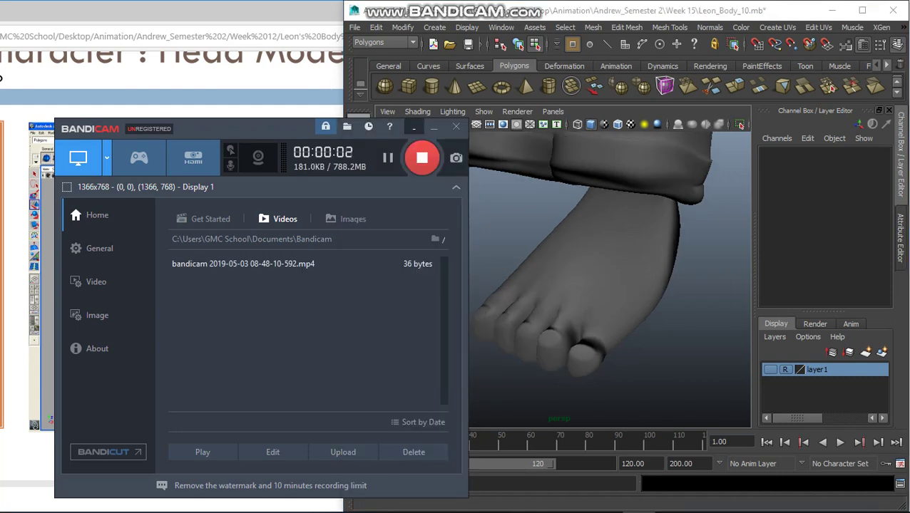
# Step: Select the foot in face mode and shrink the little-toe tip face
pyautogui.click(414, 127)
pyautogui.keyDown('alt'); pyautogui.moveTo(606, 285); pyautogui.dragTo(534, 285); pyautogui.keyUp('alt')
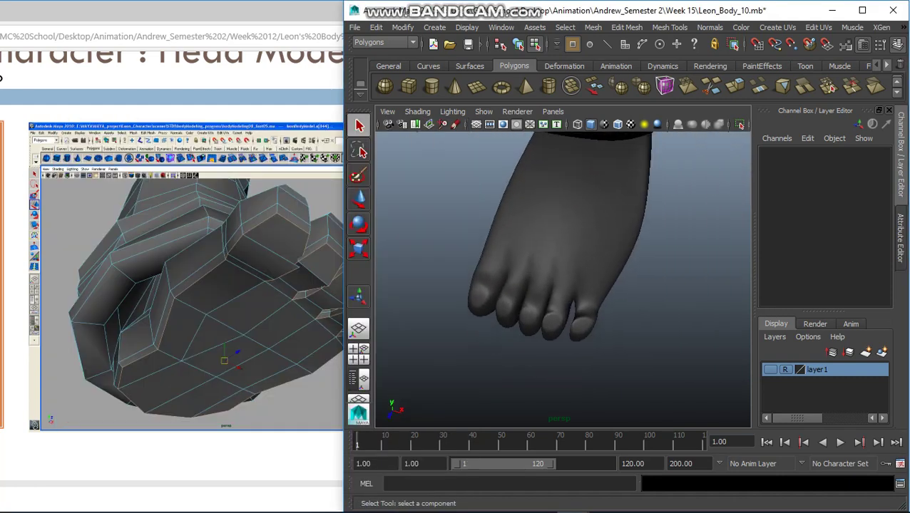
pyautogui.keyDown('alt'); pyautogui.moveTo(606, 249); pyautogui.dragTo(542, 235); pyautogui.keyUp('alt')
pyautogui.click(542, 214)
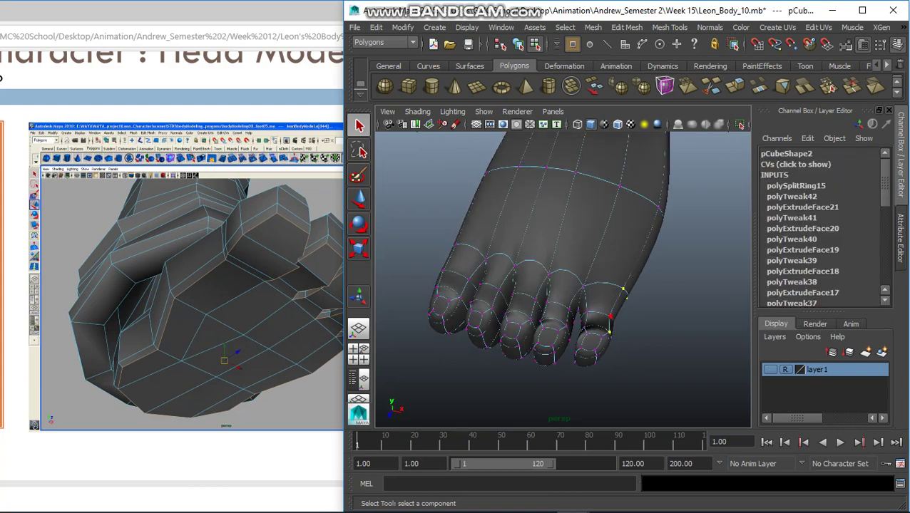
pyautogui.keyDown('alt'); pyautogui.moveTo(570, 285); pyautogui.dragTo(542, 257); pyautogui.keyUp('alt')
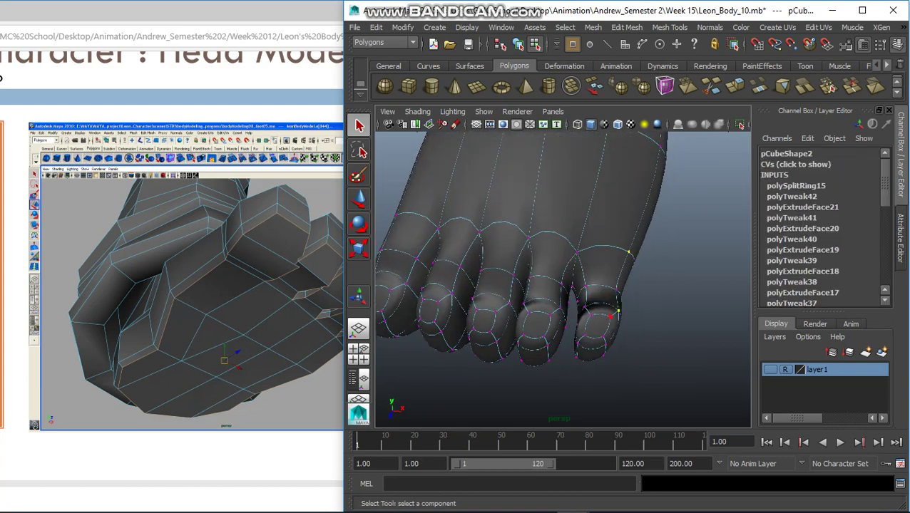
pyautogui.moveTo(599, 206); pyautogui.dragTo(599, 225, button='right')
pyautogui.click(601, 319)
pyautogui.press('r')
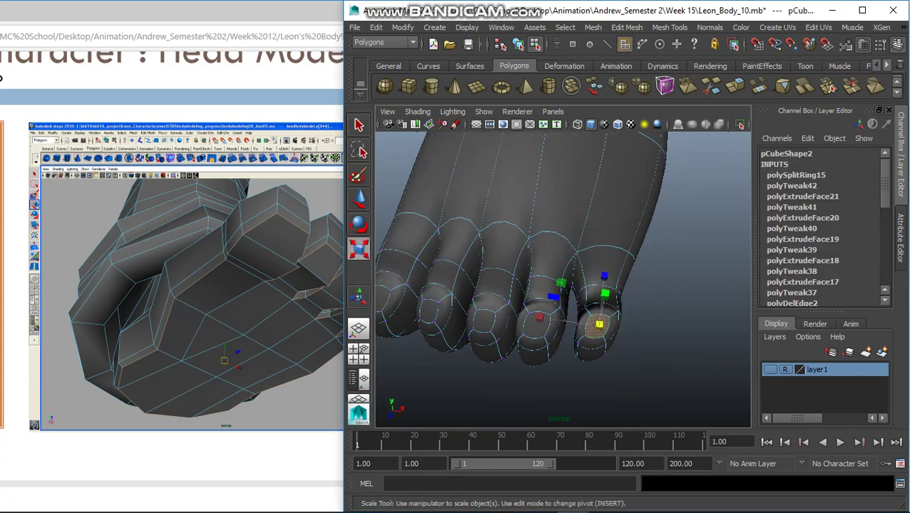
pyautogui.moveTo(599, 325); pyautogui.dragTo(589, 326)
# Step: Push the shrunken little-toe face into the toe to start a nail
pyautogui.keyDown('alt'); pyautogui.moveTo(556, 285); pyautogui.dragTo(513, 271); pyautogui.keyUp('alt')
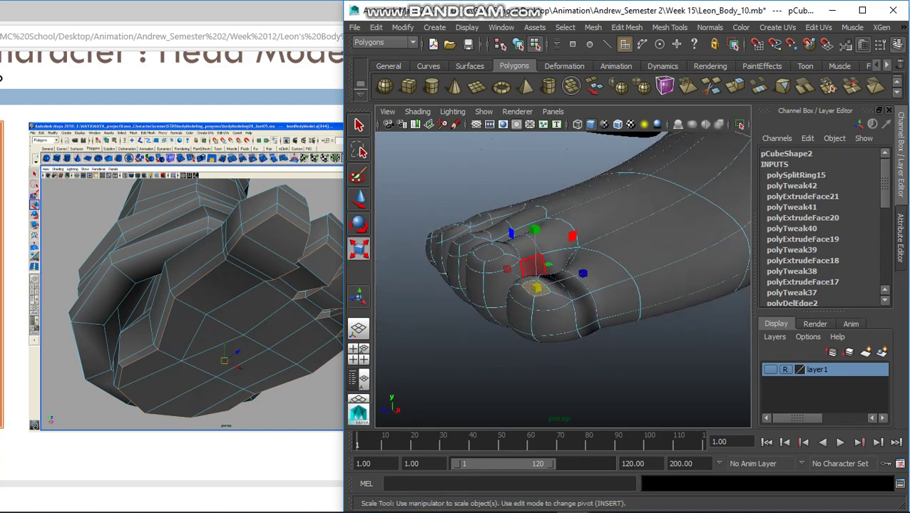
pyautogui.press('w')
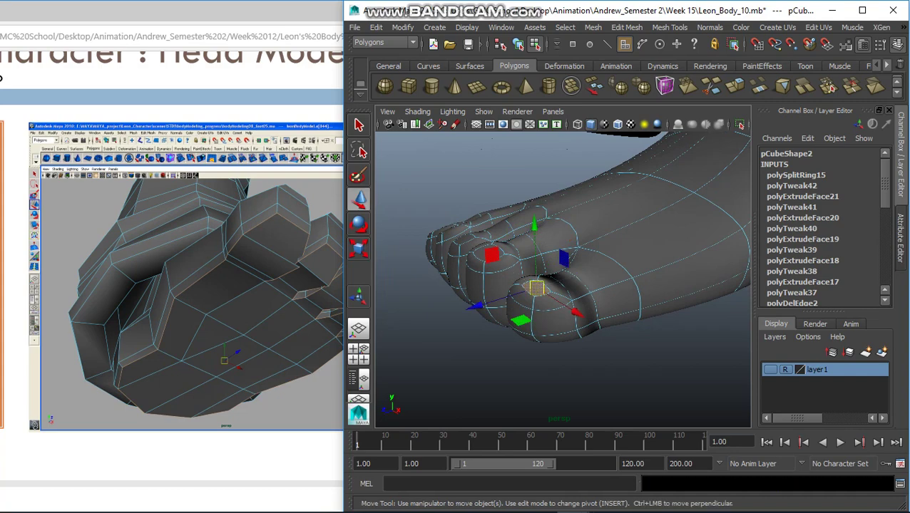
pyautogui.click(535, 223)
pyautogui.press('q')
pyautogui.keyDown('alt'); pyautogui.moveTo(556, 285); pyautogui.dragTo(514, 271); pyautogui.keyUp('alt')
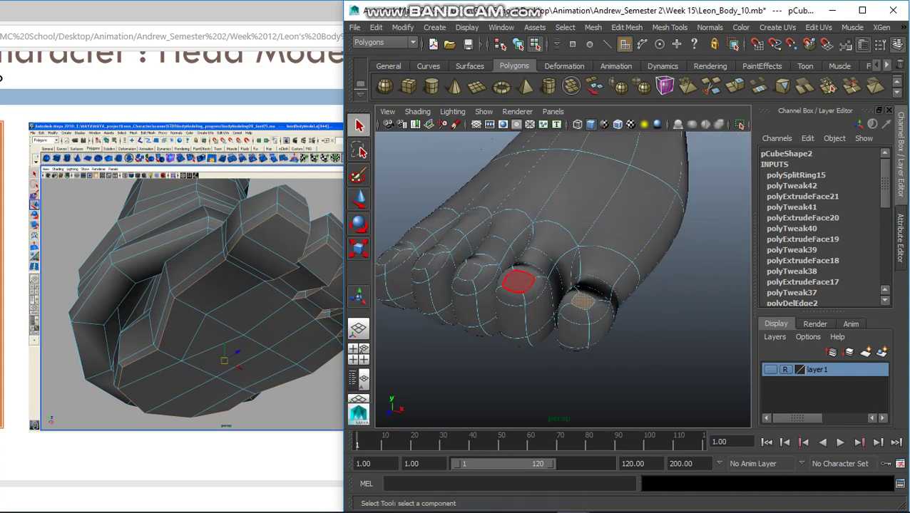
# Step: Scale down the tip face of the next toe, checking it from the side and front
pyautogui.click(576, 289)
pyautogui.press('r')
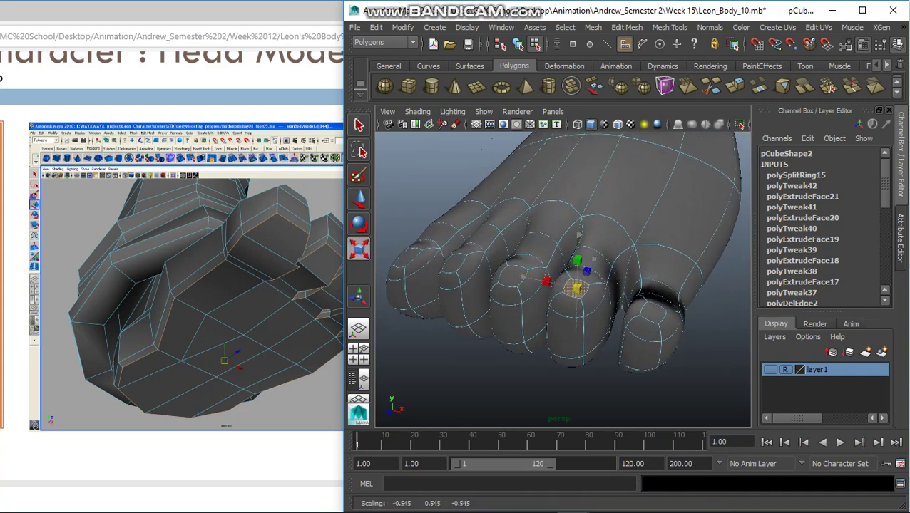
pyautogui.press('q')
pyautogui.keyDown('alt'); pyautogui.moveTo(556, 286); pyautogui.dragTo(499, 271); pyautogui.keyUp('alt')
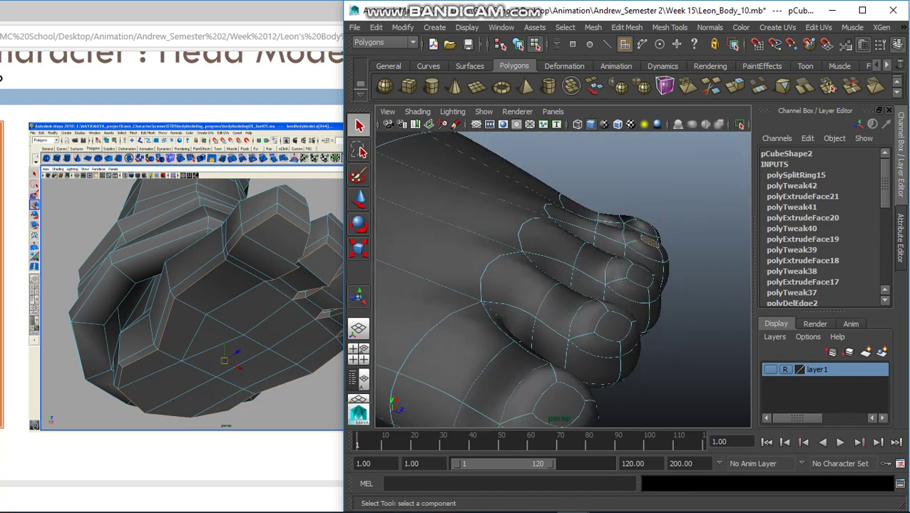
pyautogui.press('r')
pyautogui.press('q')
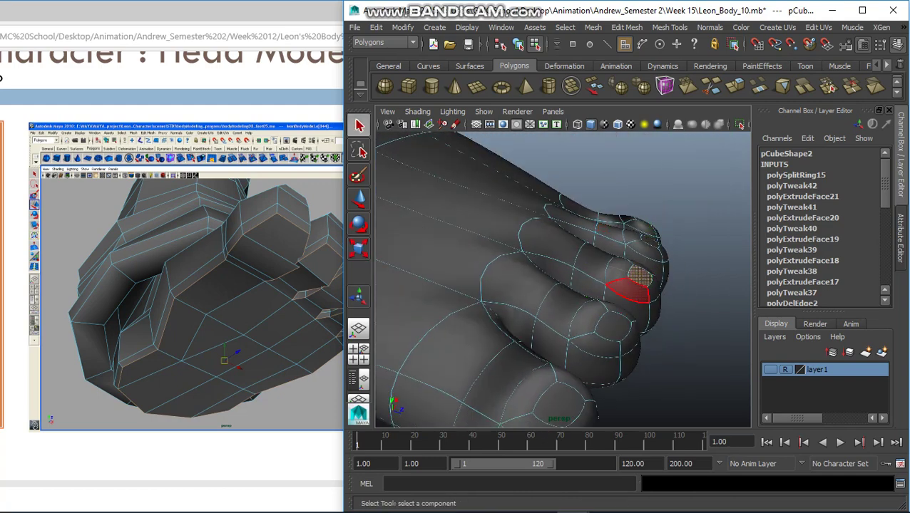
pyautogui.keyDown('alt'); pyautogui.moveTo(556, 285); pyautogui.dragTo(499, 271); pyautogui.keyUp('alt')
pyautogui.keyDown('alt'); pyautogui.moveTo(556, 249); pyautogui.dragTo(556, 320); pyautogui.keyUp('alt')
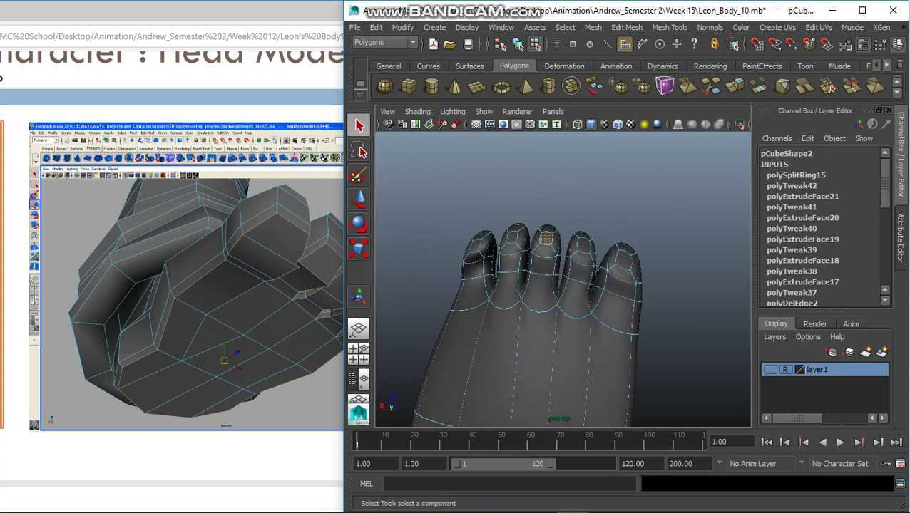
# Step: Scale a toe-tip face and slide that toenail face sideways on the toe
pyautogui.scroll(3, 542, 321)
pyautogui.click(589, 255)
pyautogui.press('r')
pyautogui.press('w')
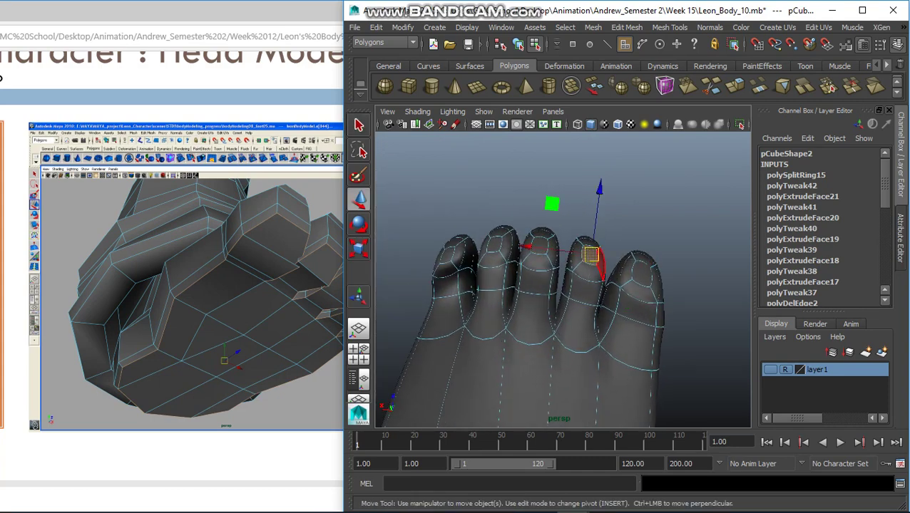
pyautogui.moveTo(526, 245); pyautogui.dragTo(527, 245)
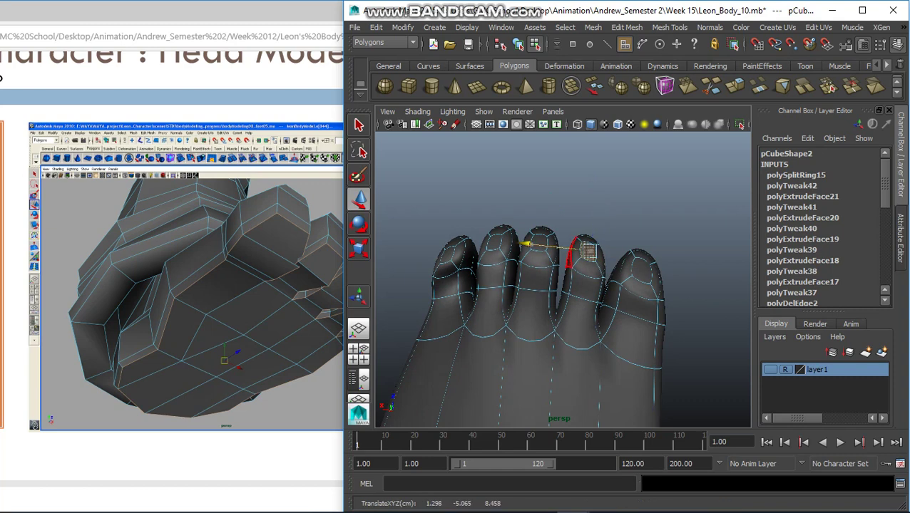
pyautogui.press('q')
# Step: Shrink the little-toe tip face into a smaller nail
pyautogui.click(639, 269)
pyautogui.press('r')
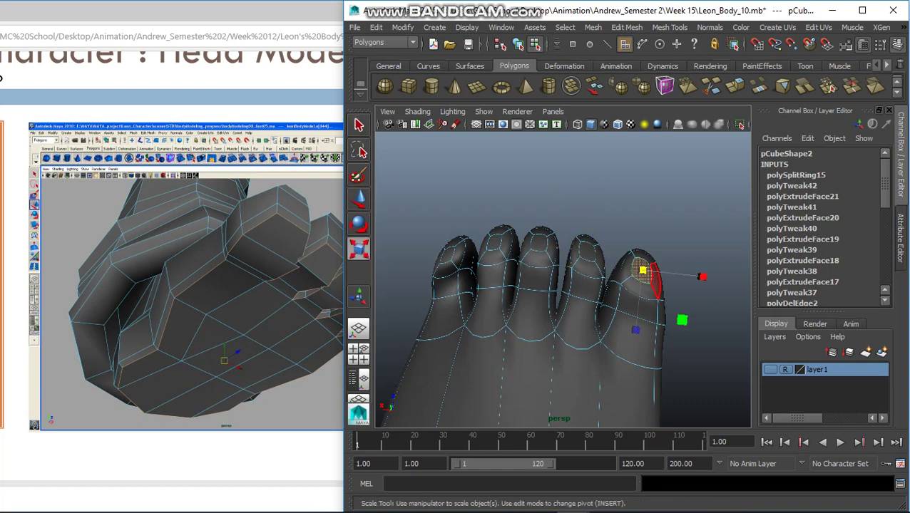
pyautogui.moveTo(642, 270); pyautogui.dragTo(640, 271)
pyautogui.press('q')
pyautogui.click(531, 314)
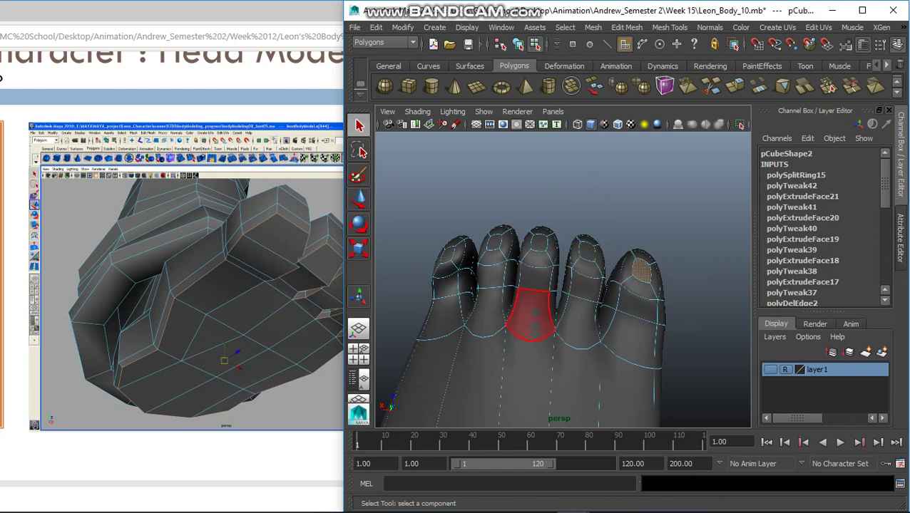
# Step: Raise the vertex rows running across the bases of the toes
pyautogui.moveTo(443, 193); pyautogui.dragTo(391, 193, button='right')
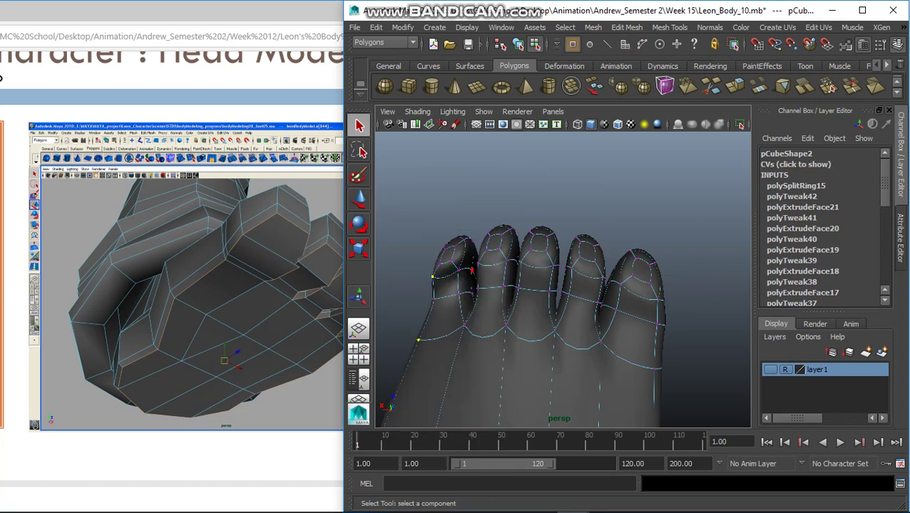
pyautogui.press('w')
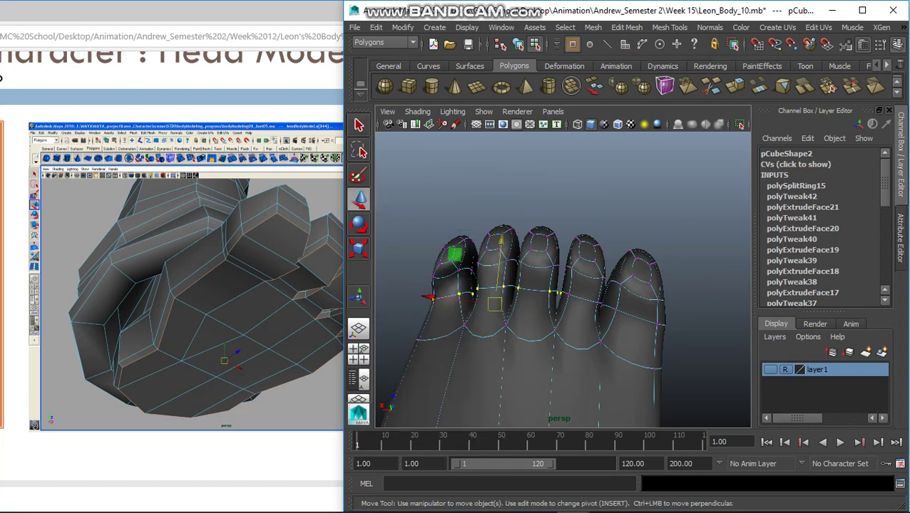
pyautogui.moveTo(501, 264); pyautogui.dragTo(501, 258)
pyautogui.press('q')
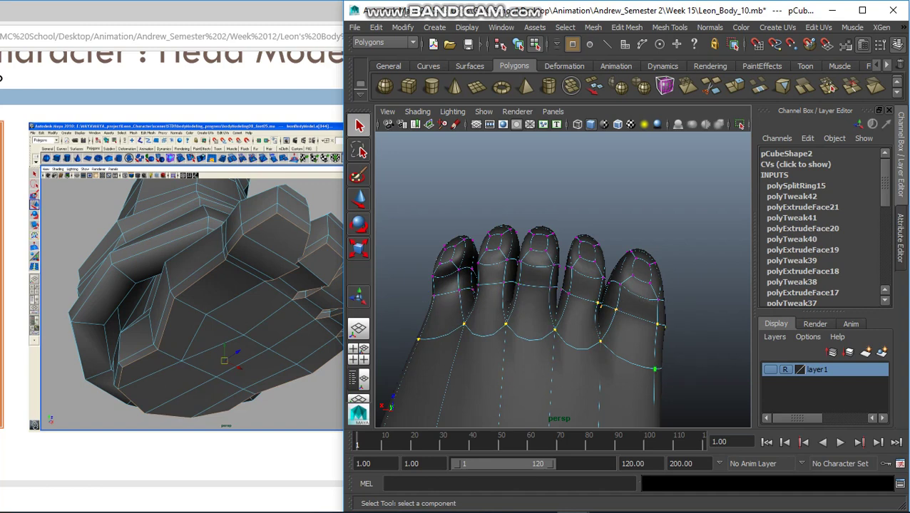
pyautogui.press('w')
pyautogui.moveTo(554, 265); pyautogui.dragTo(552, 251)
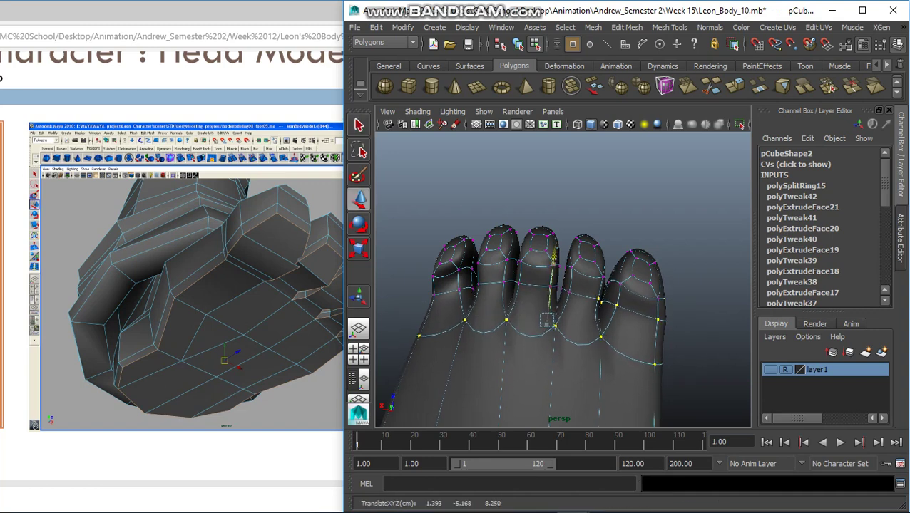
# Step: Select a vertex near the leftmost toe's tip and nudge it slightly to reshape that toe
pyautogui.press('q')
pyautogui.keyDown('alt'); pyautogui.moveTo(556, 300); pyautogui.dragTo(513, 285); pyautogui.keyUp('alt')
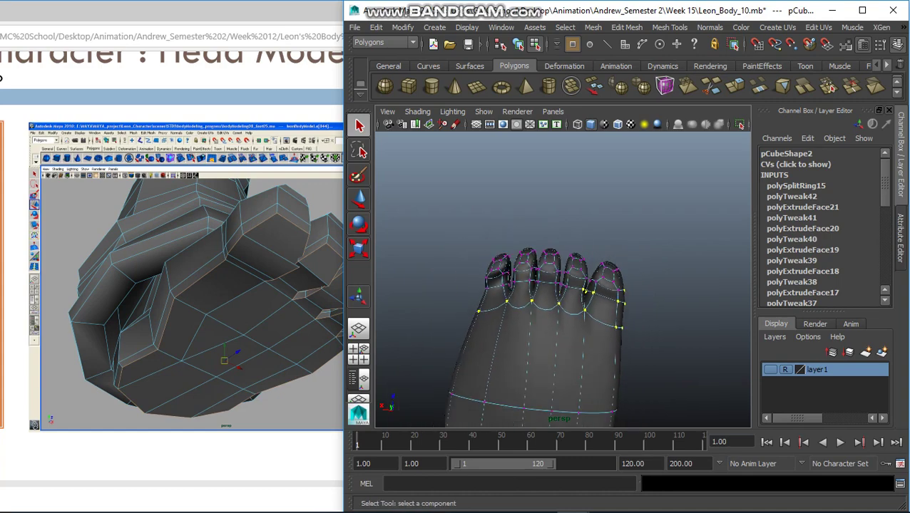
pyautogui.keyDown('alt'); pyautogui.moveTo(557, 307); pyautogui.dragTo(570, 306); pyautogui.keyUp('alt')
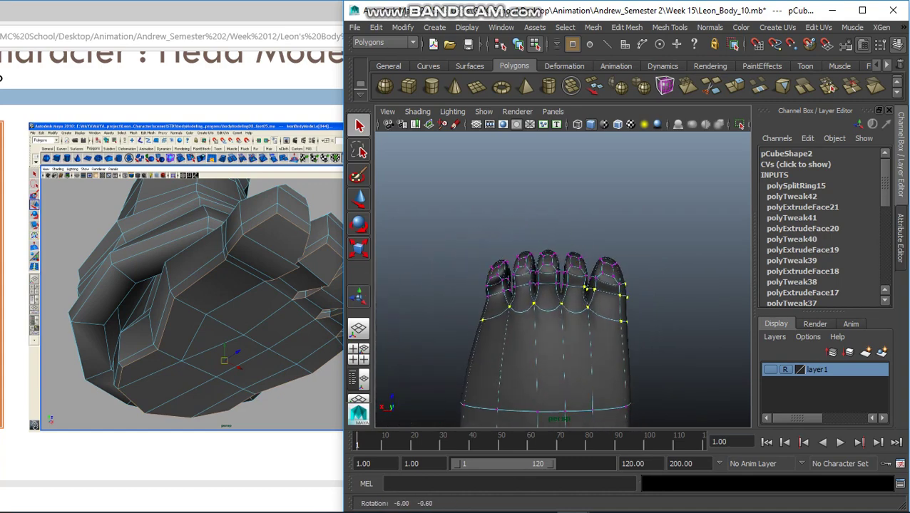
pyautogui.moveTo(571, 307)
pyautogui.keyDown('alt'); pyautogui.mouseDown(button='right')
pyautogui.moveTo(556, 306)
pyautogui.moveTo(577, 291)
pyautogui.mouseUp(button='right'); pyautogui.keyUp('alt')
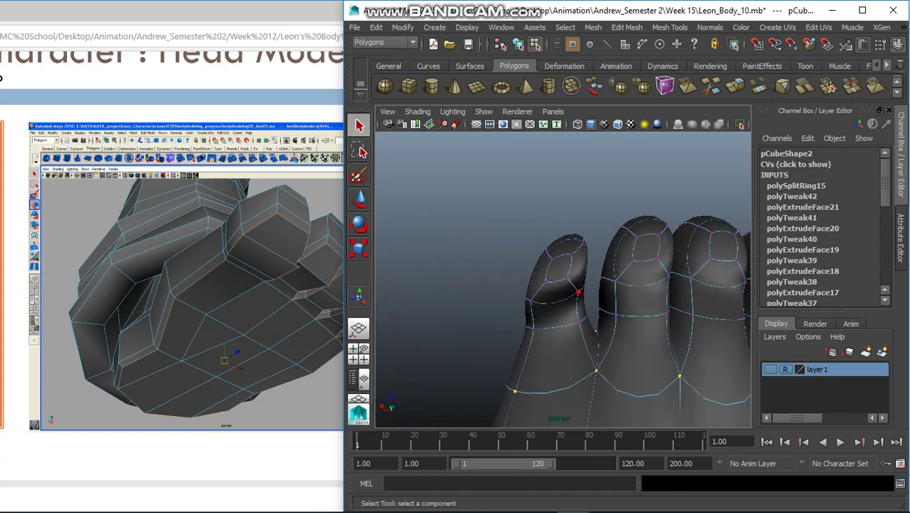
pyautogui.press('w')
pyautogui.moveTo(588, 325); pyautogui.dragTo(597, 321)
pyautogui.press('q')
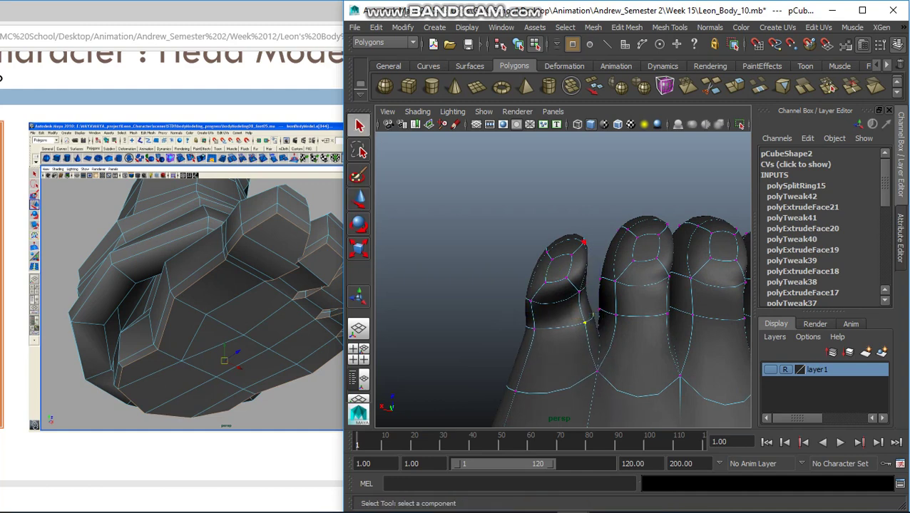
pyautogui.press('w')
pyautogui.moveTo(595, 230); pyautogui.dragTo(588, 234)
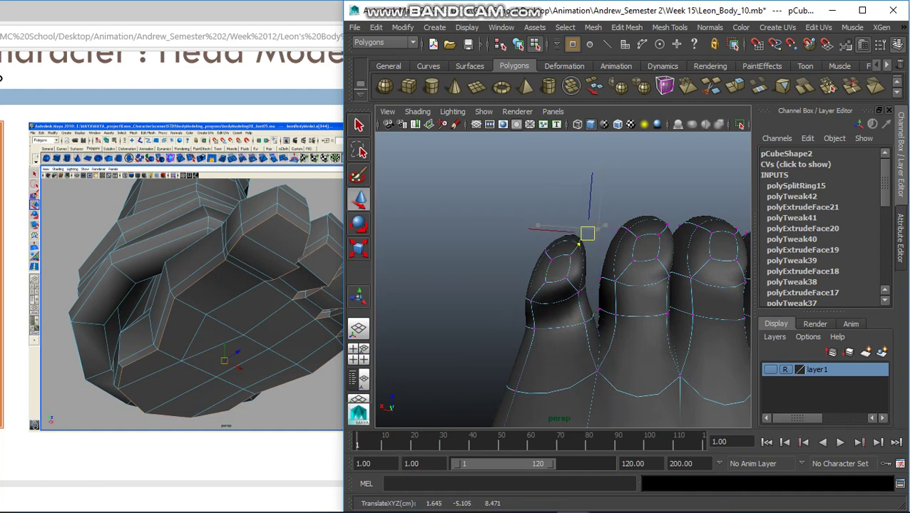
pyautogui.press('q')
pyautogui.scroll(-3, 585, 285)
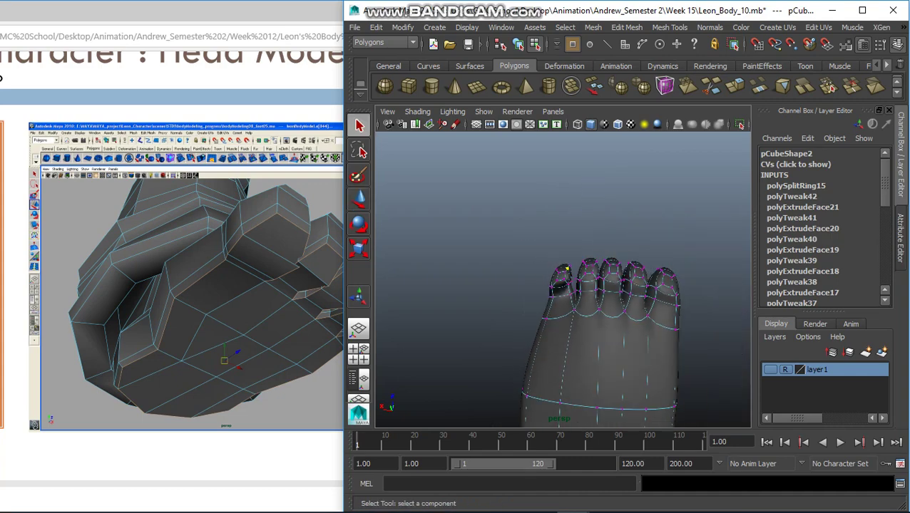
pyautogui.moveTo(585, 286)
pyautogui.keyDown('alt'); pyautogui.mouseDown()
pyautogui.moveTo(606, 271)
pyautogui.moveTo(532, 321)
pyautogui.moveTo(524, 310)
pyautogui.mouseUp(); pyautogui.keyUp('alt')
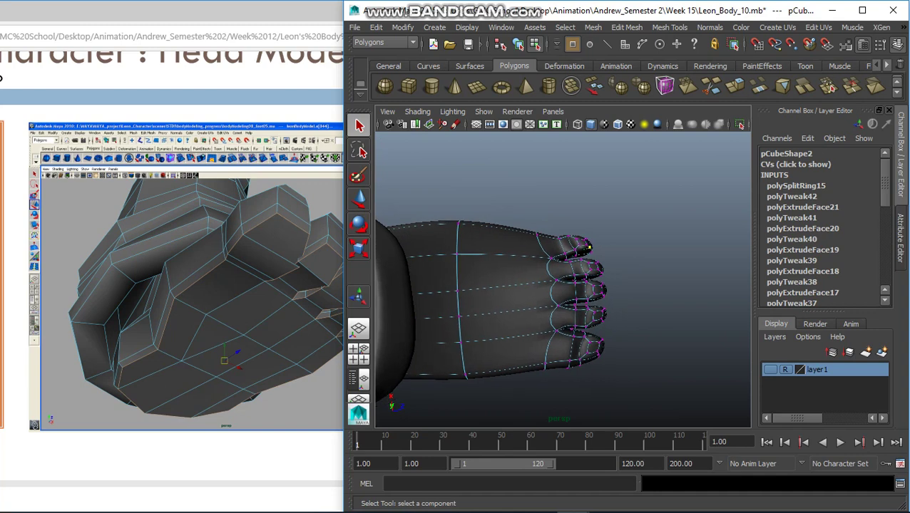
# Step: Shift the vertices between the big toe and its neighbour to sharpen the gap between them
pyautogui.scroll(2, 500, 299)
pyautogui.scroll(2, 499, 300)
pyautogui.keyDown('alt'); pyautogui.moveTo(564, 286); pyautogui.dragTo(563, 273, button='middle'); pyautogui.keyUp('alt')
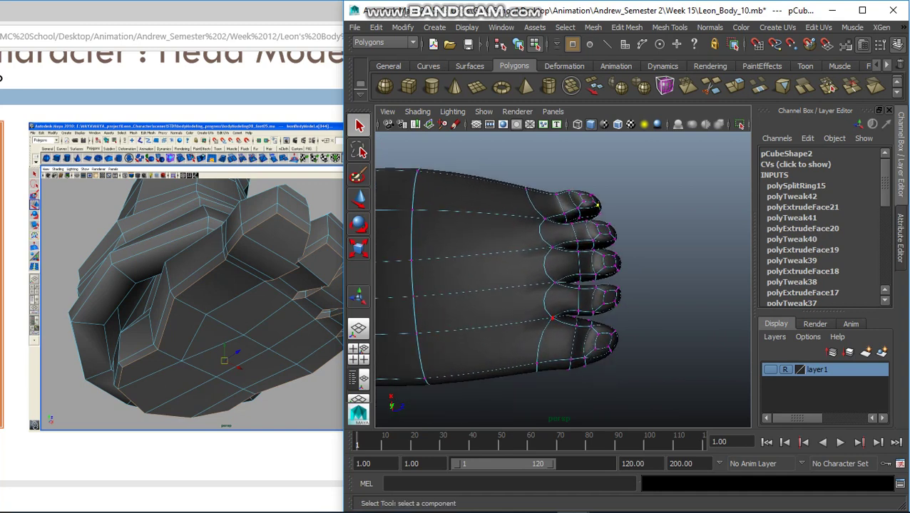
pyautogui.press('w')
pyautogui.moveTo(622, 309); pyautogui.dragTo(614, 236)
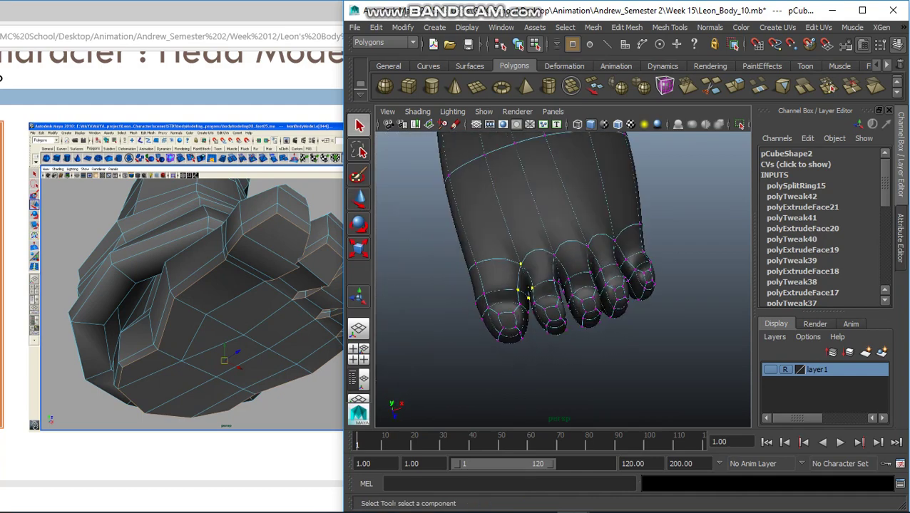
pyautogui.keyDown('alt'); pyautogui.moveTo(564, 285); pyautogui.dragTo(599, 286, button='right'); pyautogui.keyUp('alt')
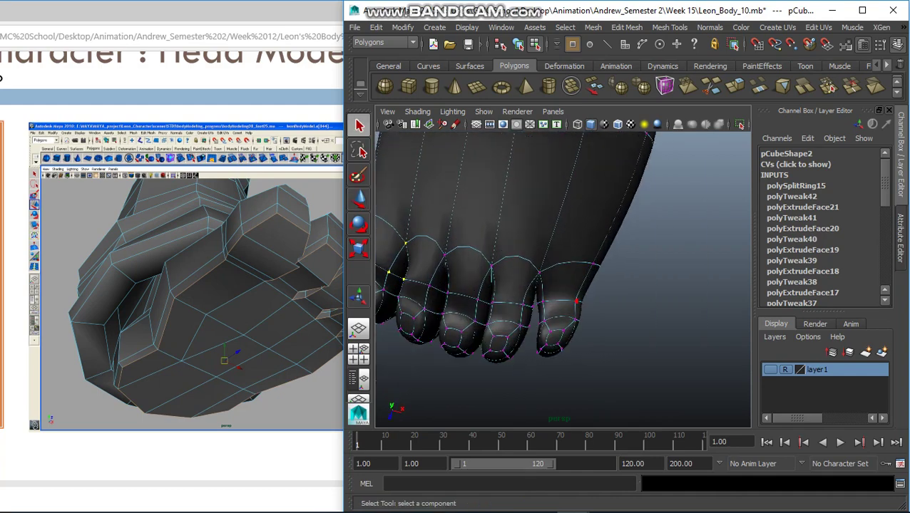
pyautogui.moveTo(570, 286)
pyautogui.keyDown('alt'); pyautogui.mouseDown()
pyautogui.moveTo(591, 278)
pyautogui.moveTo(579, 295)
pyautogui.moveTo(599, 286)
pyautogui.mouseUp(); pyautogui.keyUp('alt')
pyautogui.press('w')
pyautogui.press('q')
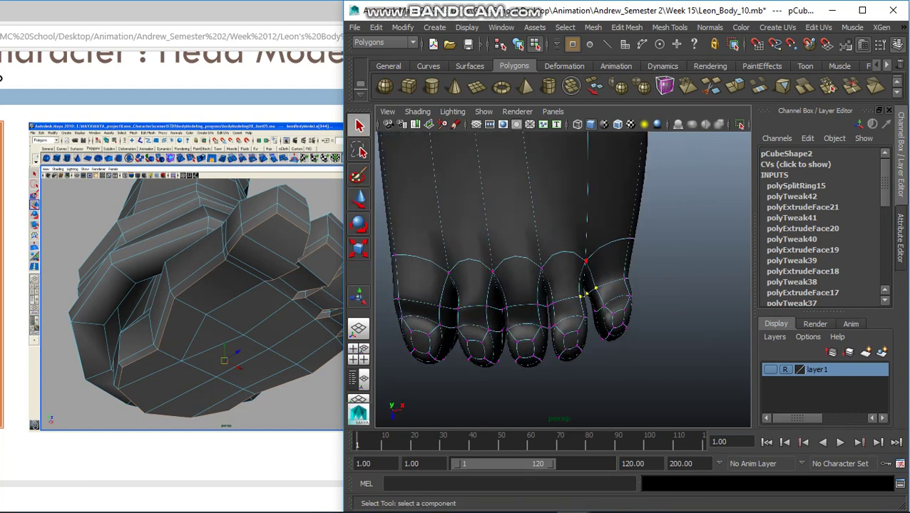
pyautogui.press('w')
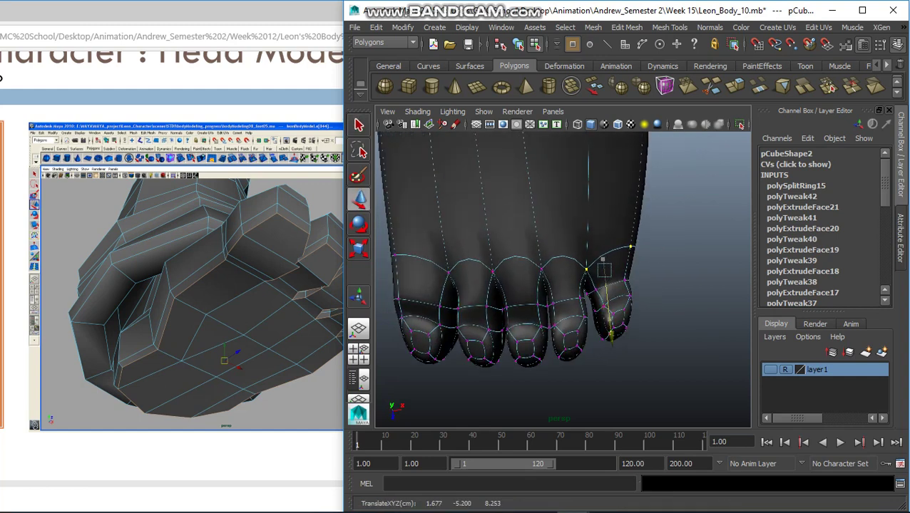
pyautogui.press('q')
pyautogui.keyDown('alt'); pyautogui.moveTo(571, 285); pyautogui.dragTo(614, 257); pyautogui.keyUp('alt')
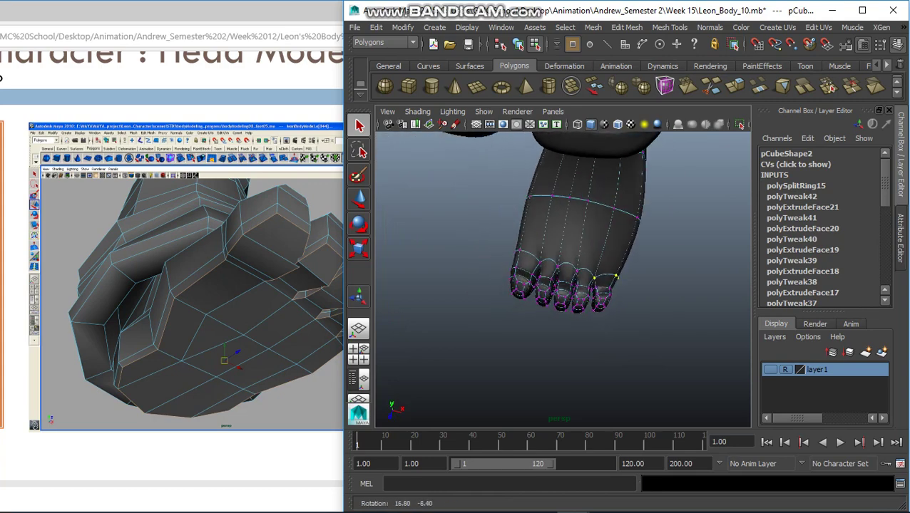
# Step: Move selected vertices on the top of the foot, checking from low and side angles
pyautogui.keyDown('alt'); pyautogui.moveTo(570, 285); pyautogui.dragTo(527, 268); pyautogui.keyUp('alt')
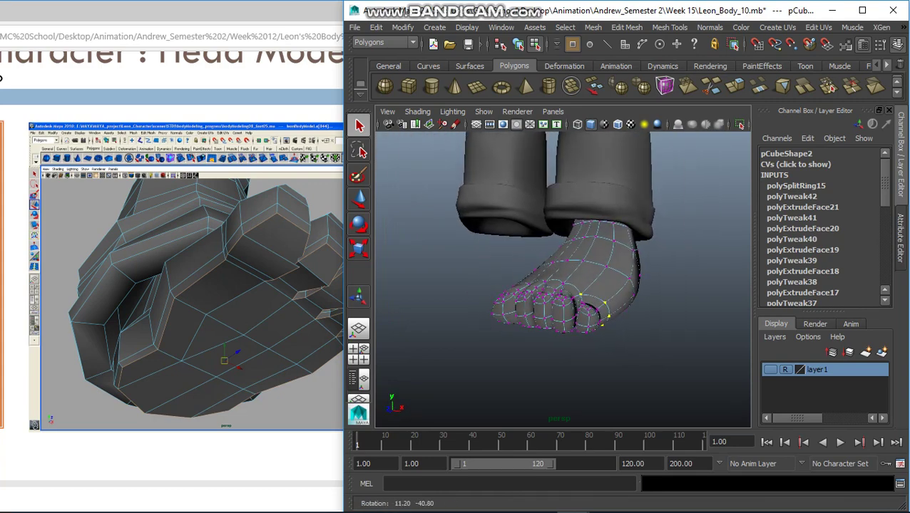
pyautogui.press('w')
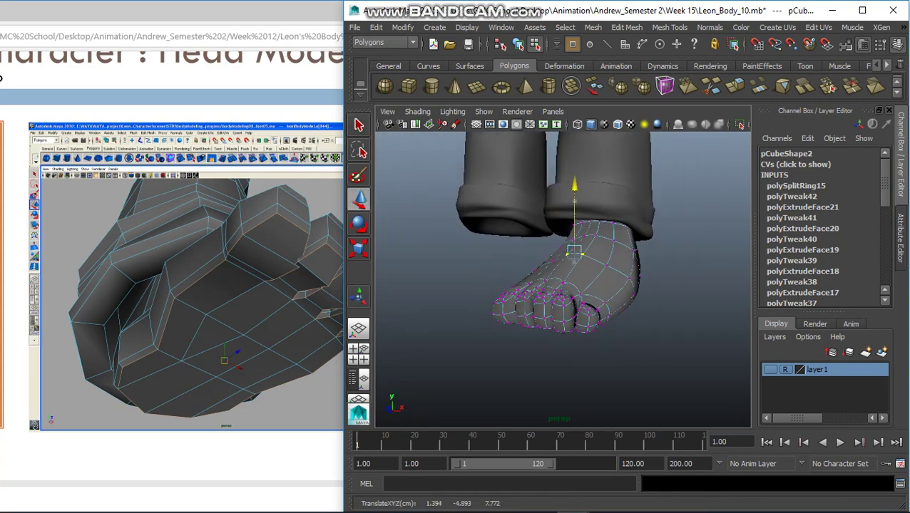
pyautogui.press('q')
pyautogui.press('w')
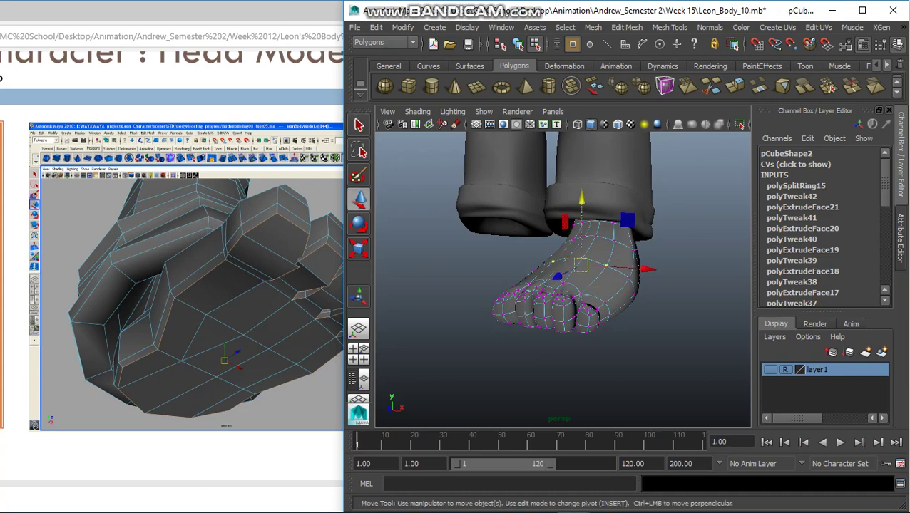
pyautogui.press('q')
pyautogui.moveTo(564, 285)
pyautogui.keyDown('alt'); pyautogui.mouseDown()
pyautogui.moveTo(621, 282)
pyautogui.moveTo(571, 283)
pyautogui.moveTo(545, 300)
pyautogui.moveTo(550, 265)
pyautogui.moveTo(592, 268)
pyautogui.moveTo(552, 266)
pyautogui.mouseUp(); pyautogui.keyUp('alt')
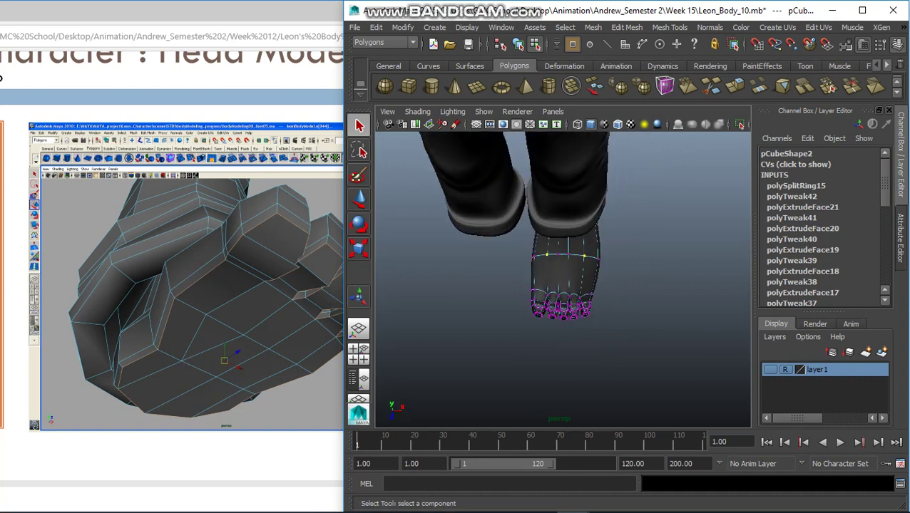
# Step: Scale the marquee-selected vertices around the toes
pyautogui.moveTo(534, 296); pyautogui.dragTo(598, 324)
pyautogui.press('r')
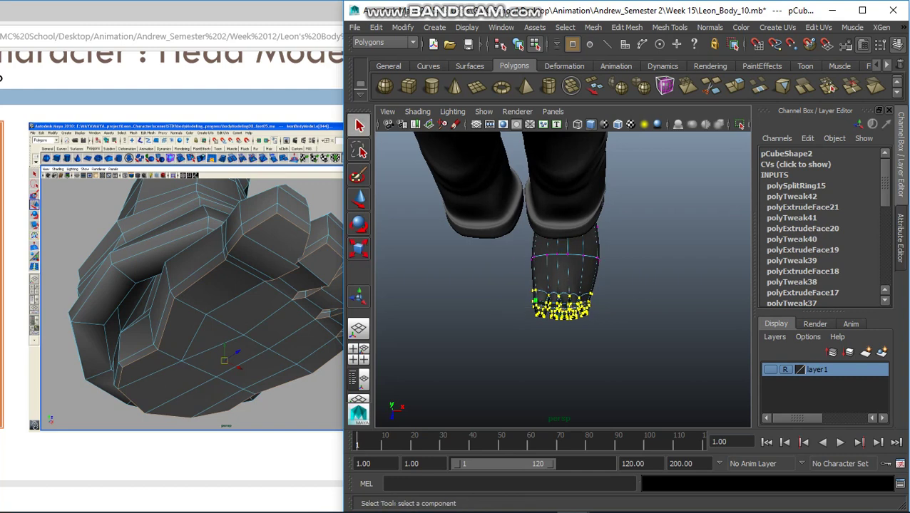
pyautogui.moveTo(552, 266)
pyautogui.keyDown('alt'); pyautogui.mouseDown()
pyautogui.moveTo(634, 260)
pyautogui.moveTo(570, 282)
pyautogui.mouseUp(); pyautogui.keyUp('alt')
pyautogui.moveTo(556, 343)
pyautogui.keyDown('alt'); pyautogui.mouseDown()
pyautogui.moveTo(500, 308)
pyautogui.moveTo(569, 336)
pyautogui.mouseUp(); pyautogui.keyUp('alt')
# Step: Move vertices on the foot's rim, pulling one rim vertex up and to the left
pyautogui.press('w')
pyautogui.press('q')
pyautogui.press('w')
pyautogui.press('q')
pyautogui.click(521, 330)
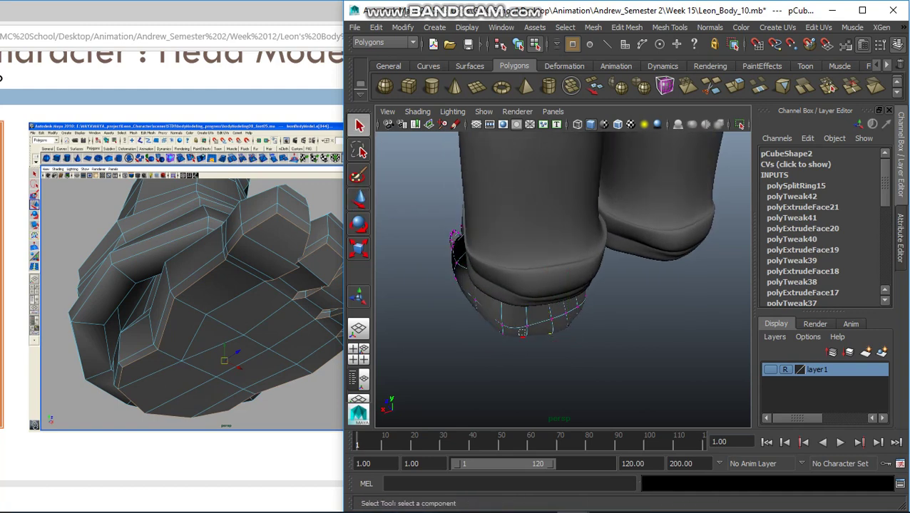
pyautogui.press('w')
pyautogui.press('q')
pyautogui.keyDown('alt'); pyautogui.moveTo(524, 335); pyautogui.dragTo(497, 364); pyautogui.keyUp('alt')
pyautogui.press('w')
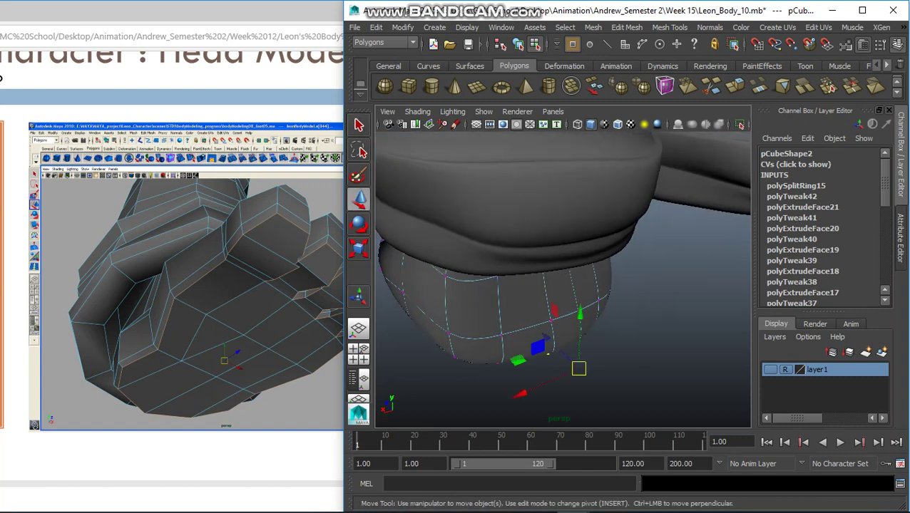
pyautogui.moveTo(578, 369)
pyautogui.mouseDown()
pyautogui.moveTo(542, 286)
pyautogui.moveTo(514, 256)
pyautogui.moveTo(536, 266)
pyautogui.moveTo(534, 317)
pyautogui.mouseUp()
pyautogui.press('q')
# Step: Push heel vertices outward to round out the heel below the trouser cuff
pyautogui.press('w')
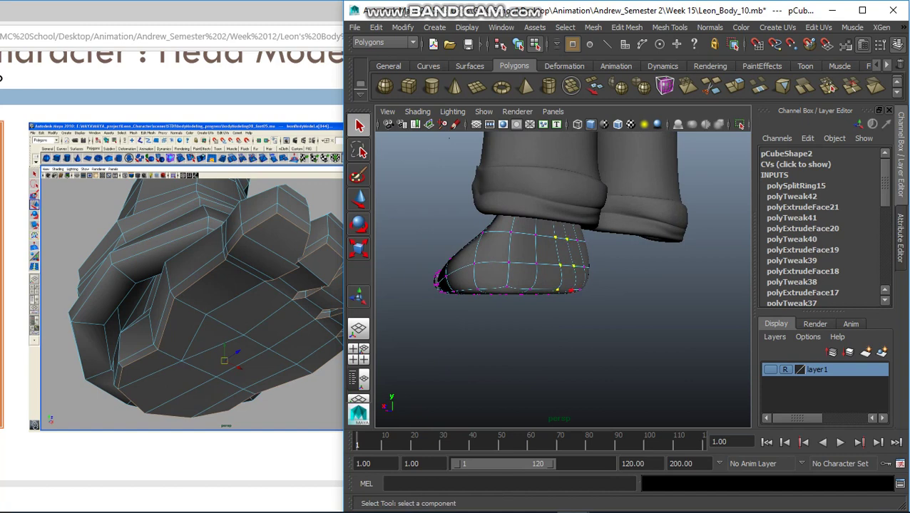
pyautogui.keyDown('alt'); pyautogui.moveTo(533, 317); pyautogui.dragTo(499, 335); pyautogui.keyUp('alt')
pyautogui.press('w')
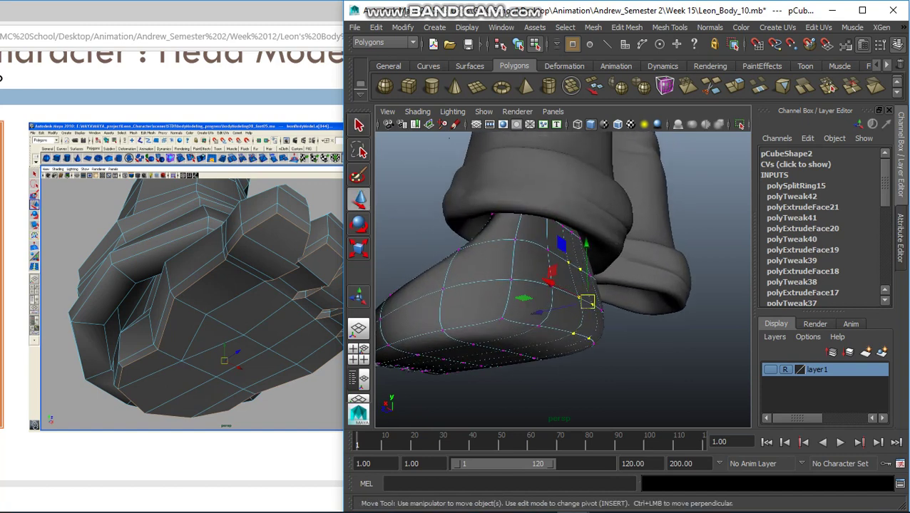
pyautogui.moveTo(587, 302); pyautogui.dragTo(596, 301)
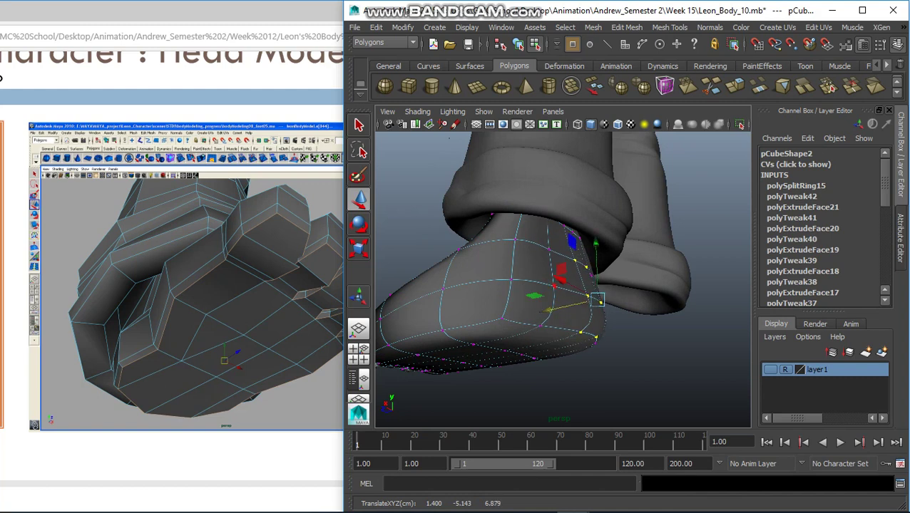
pyautogui.press('q')
pyautogui.moveTo(542, 299)
pyautogui.keyDown('alt'); pyautogui.mouseDown()
pyautogui.moveTo(513, 285)
pyautogui.moveTo(542, 271)
pyautogui.moveTo(456, 239)
pyautogui.moveTo(606, 193)
pyautogui.mouseUp(); pyautogui.keyUp('alt')
pyautogui.press('w')
pyautogui.click(513, 285)
pyautogui.press('q')
# Step: Select the foot and zoom in close on the toes
pyautogui.rightClick(605, 193)
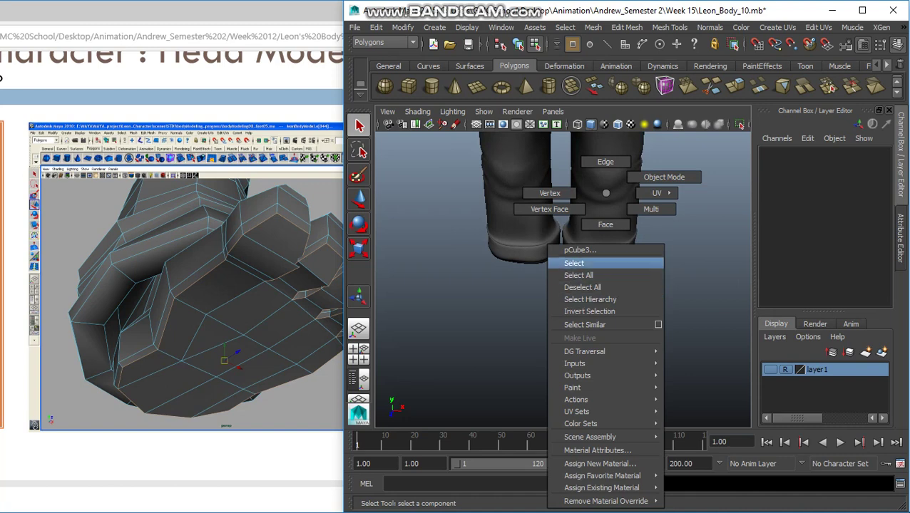
pyautogui.click(574, 263)
pyautogui.keyDown('alt'); pyautogui.moveTo(575, 263); pyautogui.dragTo(514, 242); pyautogui.keyUp('alt')
pyautogui.scroll(5, 564, 300)
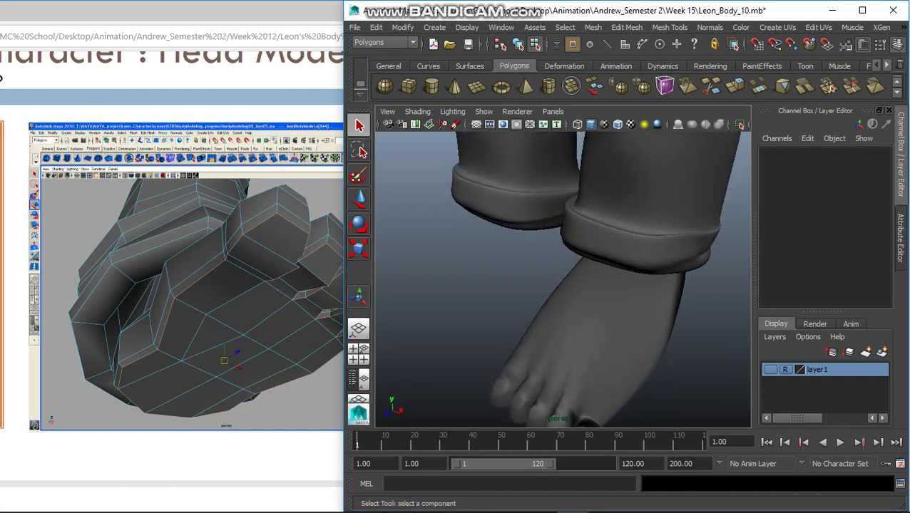
pyautogui.scroll(4, 564, 299)
pyautogui.moveTo(584, 300); pyautogui.dragTo(556, 300, button='right')
pyautogui.keyDown('alt'); pyautogui.moveTo(613, 314); pyautogui.dragTo(523, 305); pyautogui.keyUp('alt')
# Step: Select a toe's edge loop with To Edge Loop, then slide and scale it along the toe
pyautogui.rightClick(519, 193)
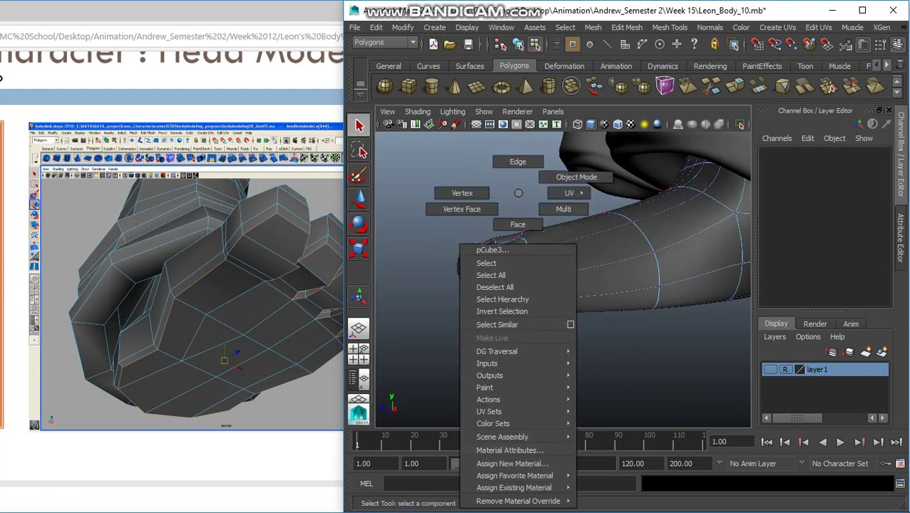
pyautogui.click(483, 306)
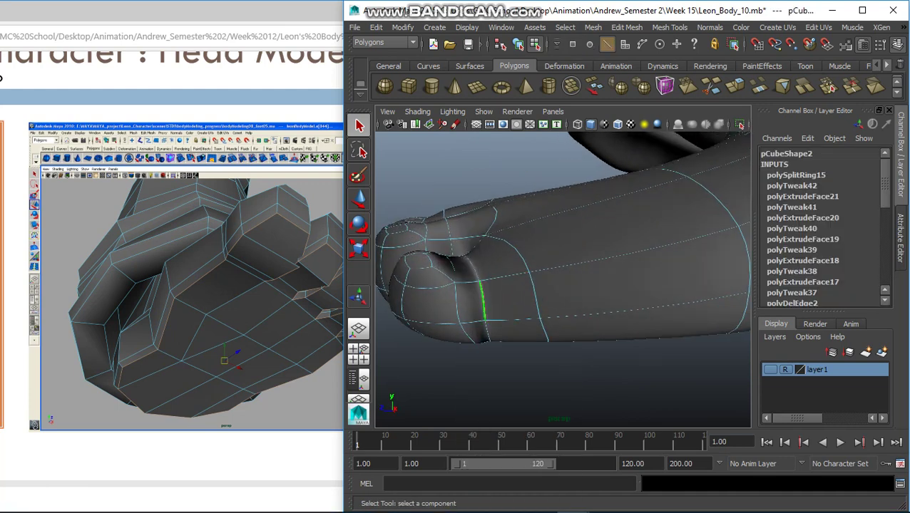
pyautogui.keyDown('shift'); pyautogui.rightClick(472, 285); pyautogui.keyUp('shift')
pyautogui.click(571, 328)
pyautogui.press('w')
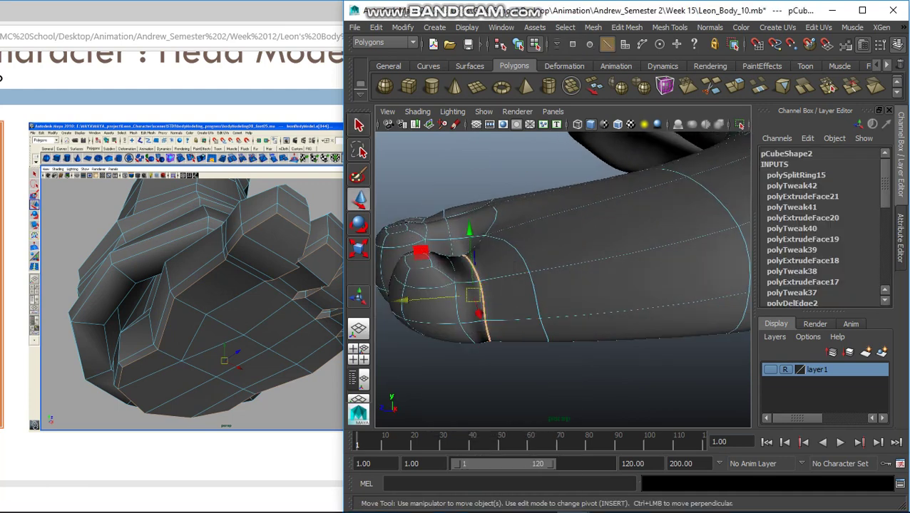
pyautogui.moveTo(484, 295); pyautogui.dragTo(499, 293)
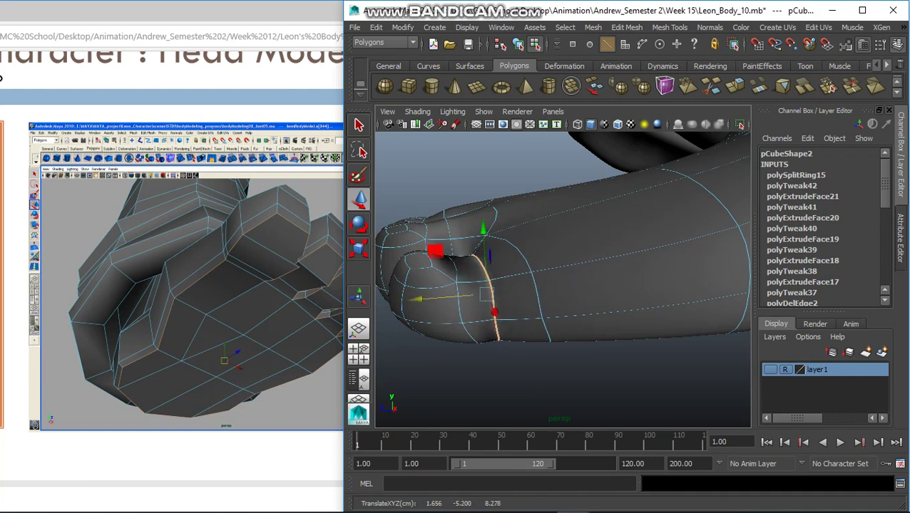
pyautogui.press('r')
pyautogui.keyDown('alt'); pyautogui.moveTo(570, 285); pyautogui.dragTo(528, 271); pyautogui.keyUp('alt')
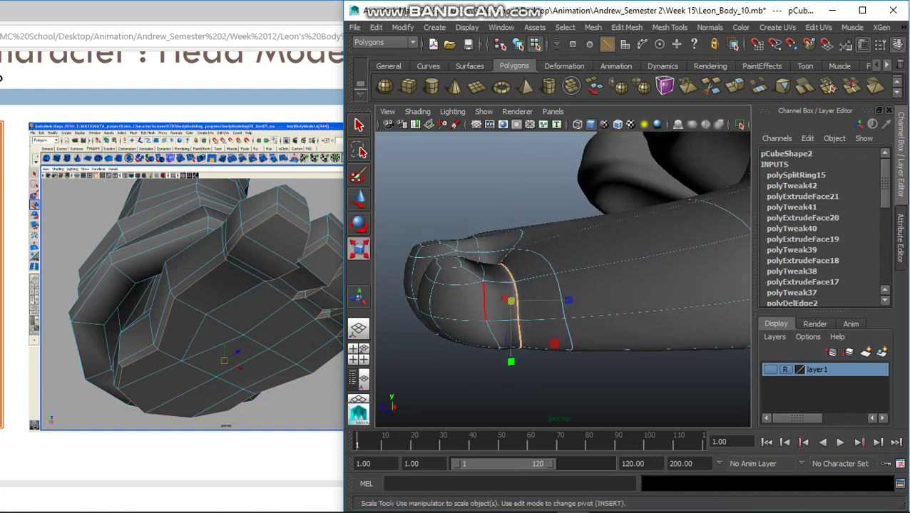
pyautogui.press('w')
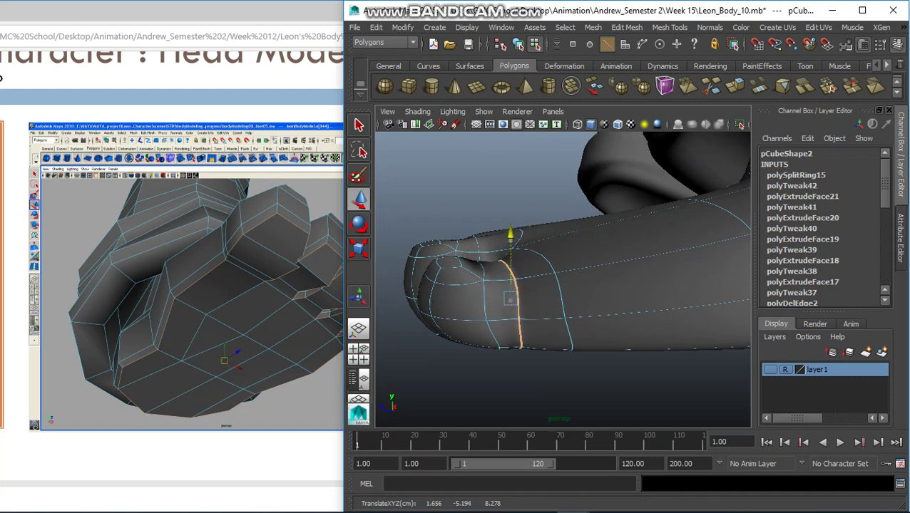
pyautogui.press('q')
# Step: Slide another edge loop further toward the big toe's tip, then return to object mode
pyautogui.keyDown('shift'); pyautogui.moveTo(524, 253); pyautogui.dragTo(660, 286, button='right'); pyautogui.keyUp('shift')
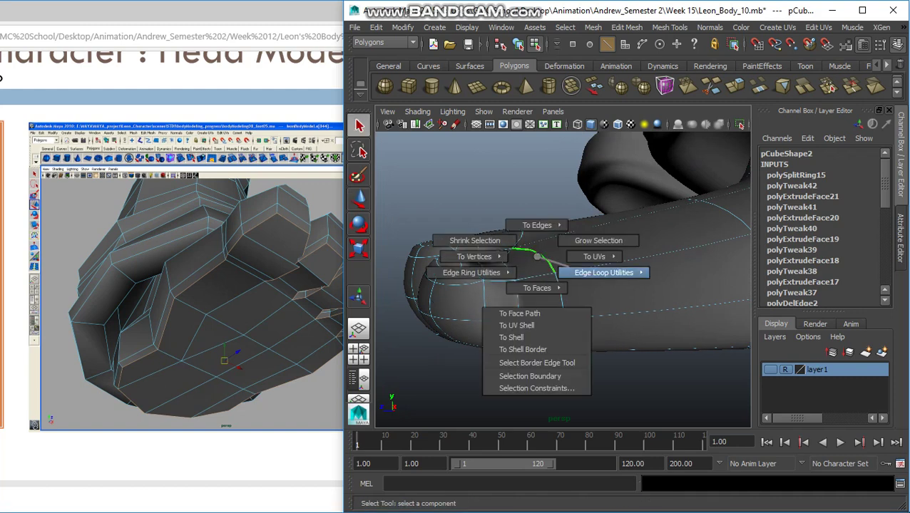
pyautogui.press('w')
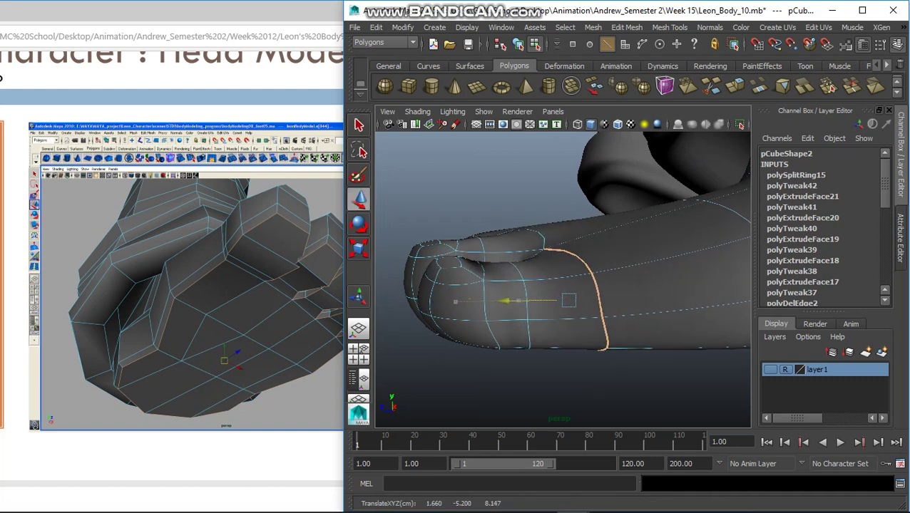
pyautogui.moveTo(485, 302)
pyautogui.mouseDown()
pyautogui.moveTo(531, 301)
pyautogui.moveTo(614, 271)
pyautogui.moveTo(542, 257)
pyautogui.moveTo(514, 228)
pyautogui.mouseUp()
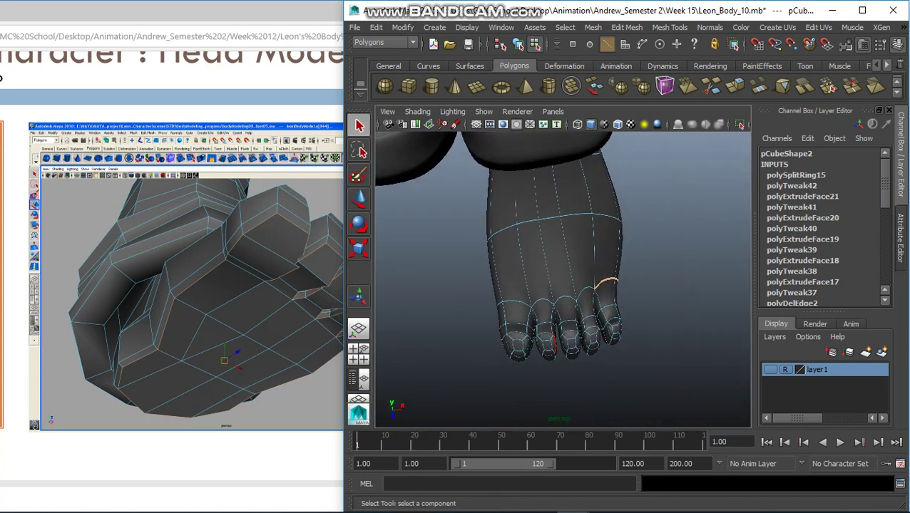
pyautogui.rightClick(573, 193)
pyautogui.click(542, 263)
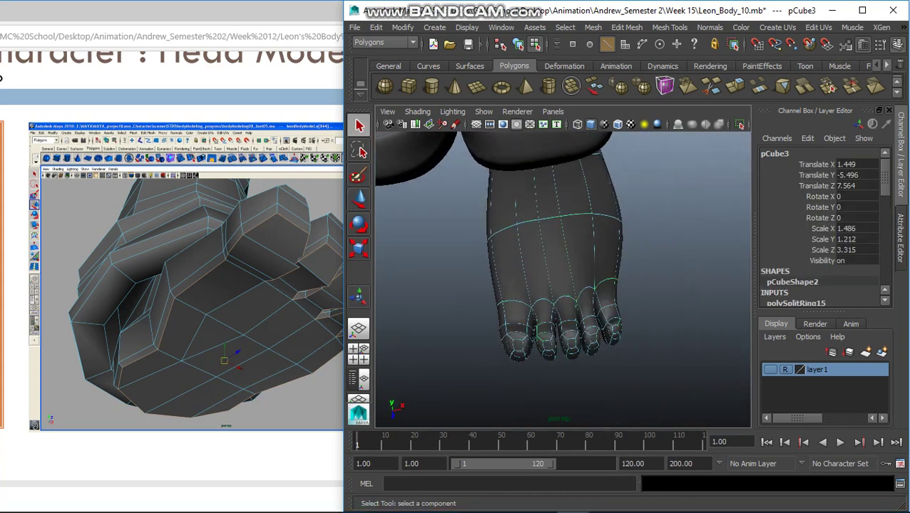
pyautogui.moveTo(570, 249)
pyautogui.keyDown('alt'); pyautogui.mouseDown()
pyautogui.moveTo(485, 232)
pyautogui.moveTo(399, 230)
pyautogui.moveTo(500, 235)
pyautogui.mouseUp(); pyautogui.keyUp('alt')
# Step: Flatten the selected toenail faces vertically and lower them into the toes
pyautogui.click(542, 271)
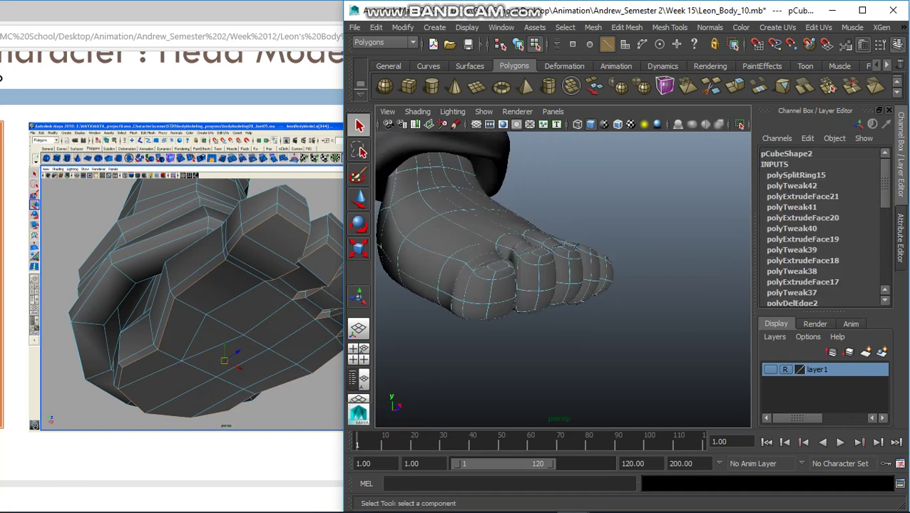
pyautogui.moveTo(538, 192); pyautogui.dragTo(540, 218, button='right')
pyautogui.keyDown('alt'); pyautogui.moveTo(540, 218); pyautogui.dragTo(525, 265); pyautogui.keyUp('alt')
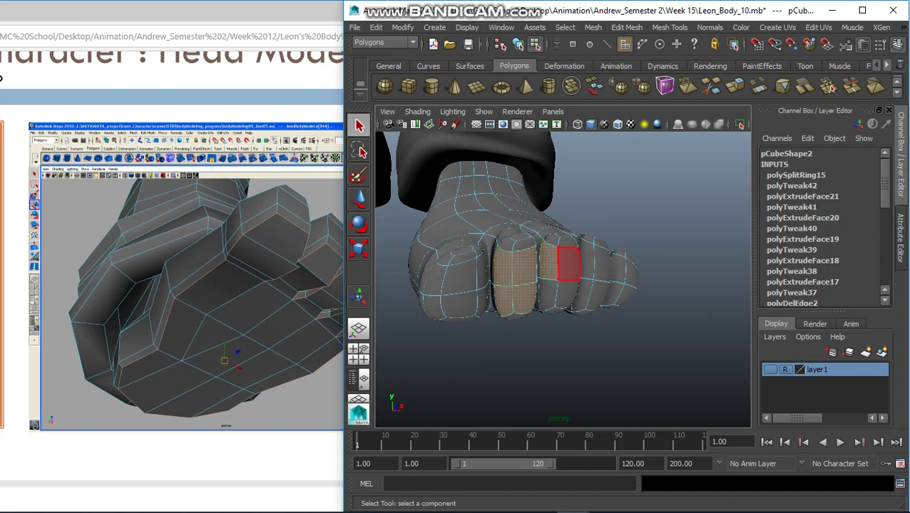
pyautogui.keyDown('shift'); pyautogui.click(569, 265); pyautogui.keyUp('shift')
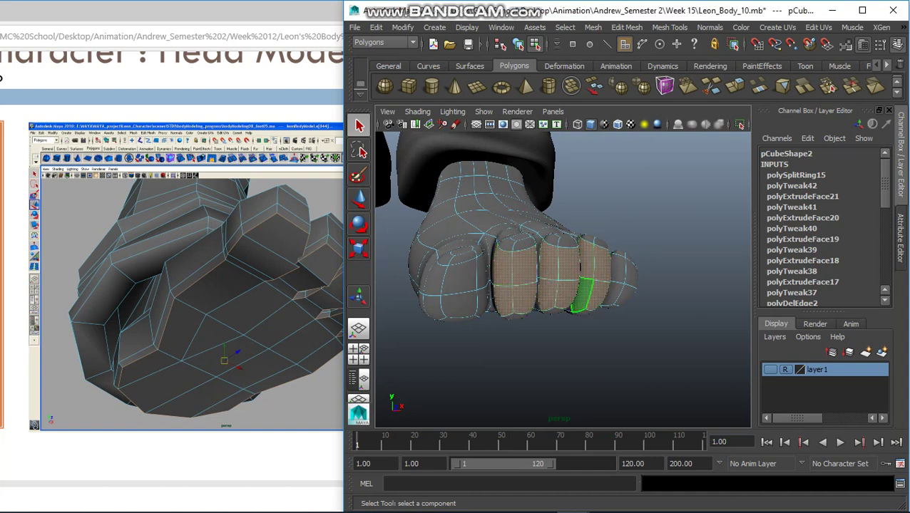
pyautogui.moveTo(488, 285)
pyautogui.keyDown('alt'); pyautogui.mouseDown()
pyautogui.moveTo(567, 261)
pyautogui.moveTo(542, 285)
pyautogui.mouseUp(); pyautogui.keyUp('alt')
pyautogui.press('r')
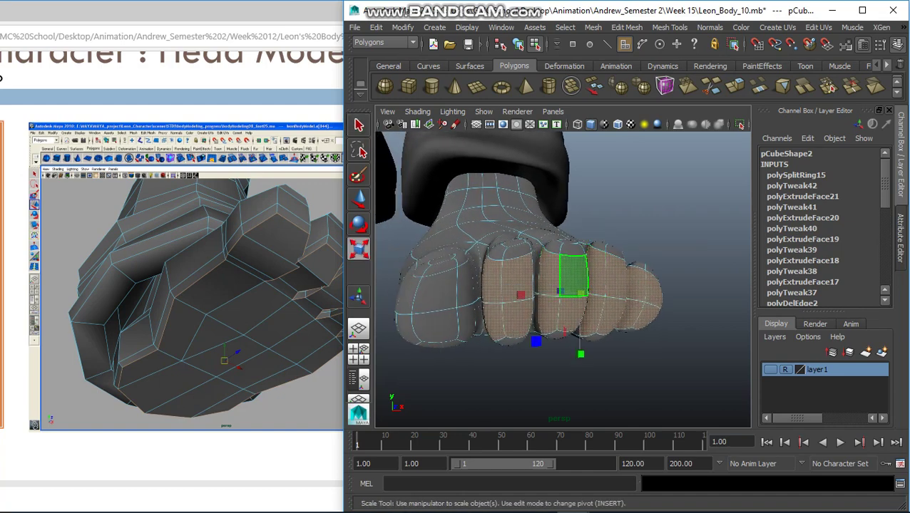
pyautogui.moveTo(580, 353)
pyautogui.mouseDown()
pyautogui.moveTo(581, 337)
pyautogui.moveTo(628, 349)
pyautogui.moveTo(685, 345)
pyautogui.mouseUp()
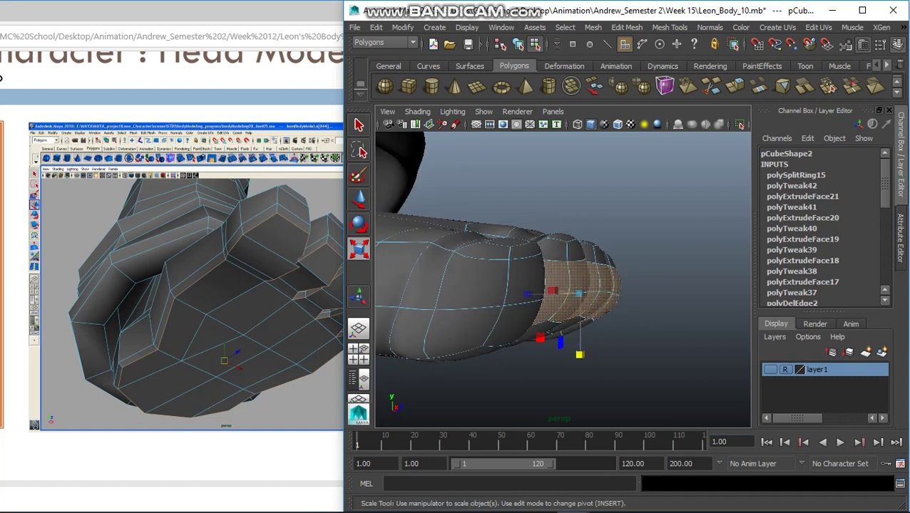
pyautogui.press('w')
pyautogui.moveTo(579, 230); pyautogui.dragTo(531, 265)
pyautogui.press('q')
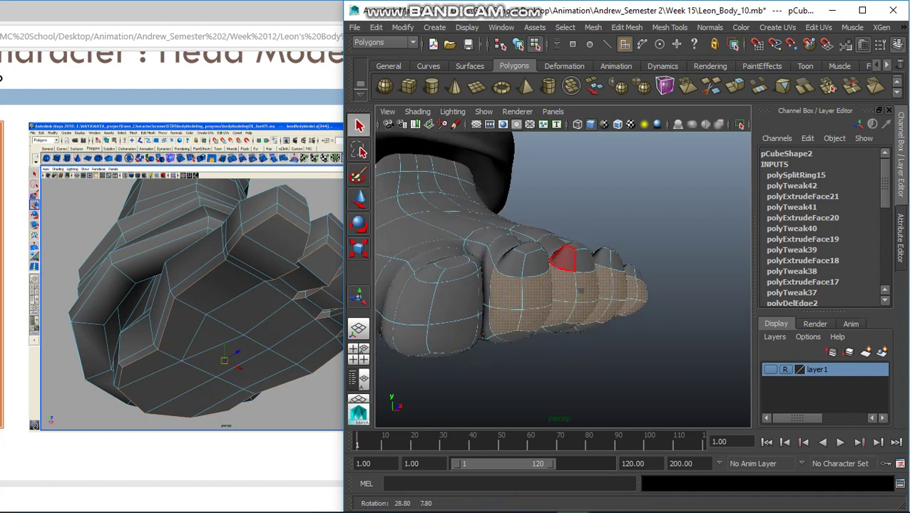
# Step: Move the middle and fourth toe nail faces to align with the neighbouring toenails
pyautogui.click(511, 265)
pyautogui.click(549, 285)
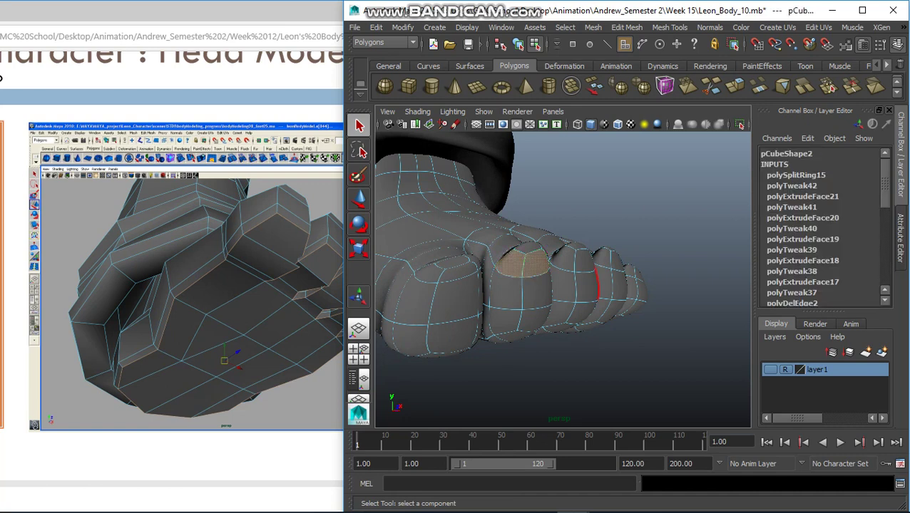
pyautogui.keyDown('alt'); pyautogui.moveTo(550, 285); pyautogui.dragTo(499, 284); pyautogui.keyUp('alt')
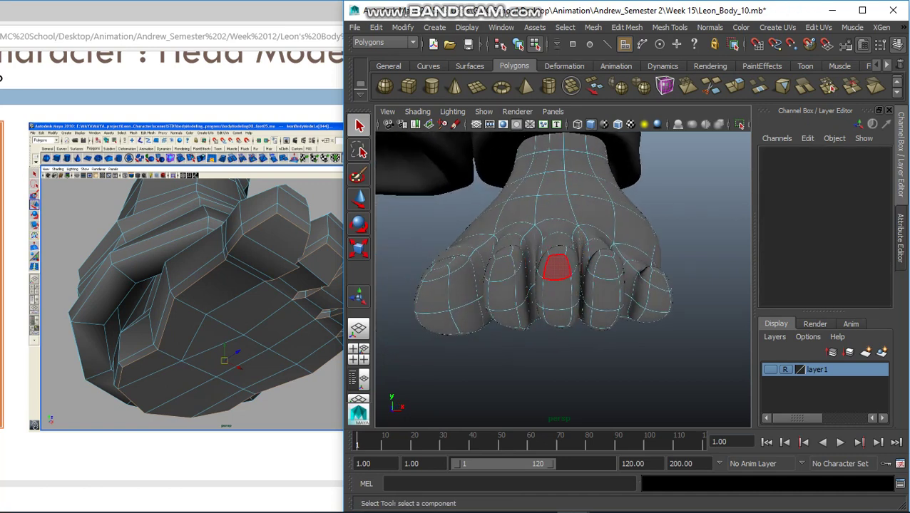
pyautogui.click(556, 267)
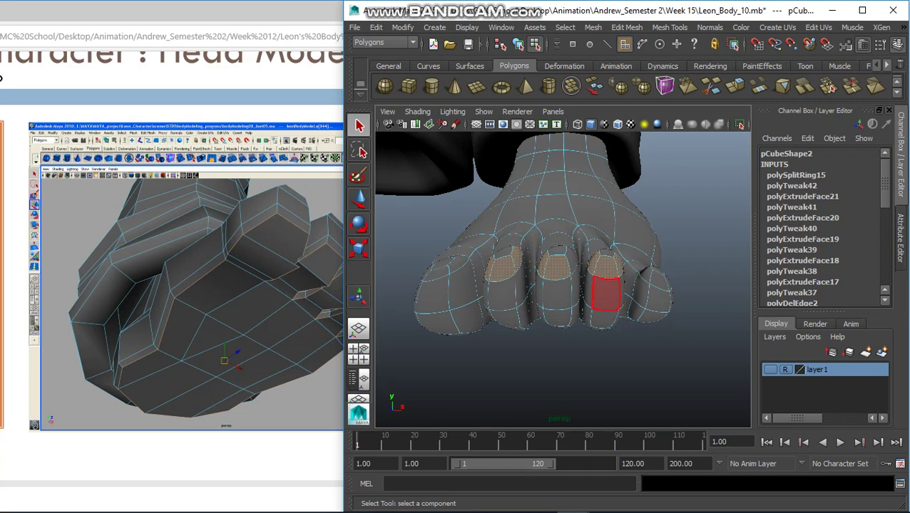
pyautogui.click(606, 293)
pyautogui.keyDown('alt'); pyautogui.moveTo(557, 321); pyautogui.dragTo(484, 300); pyautogui.keyUp('alt')
pyautogui.press('w')
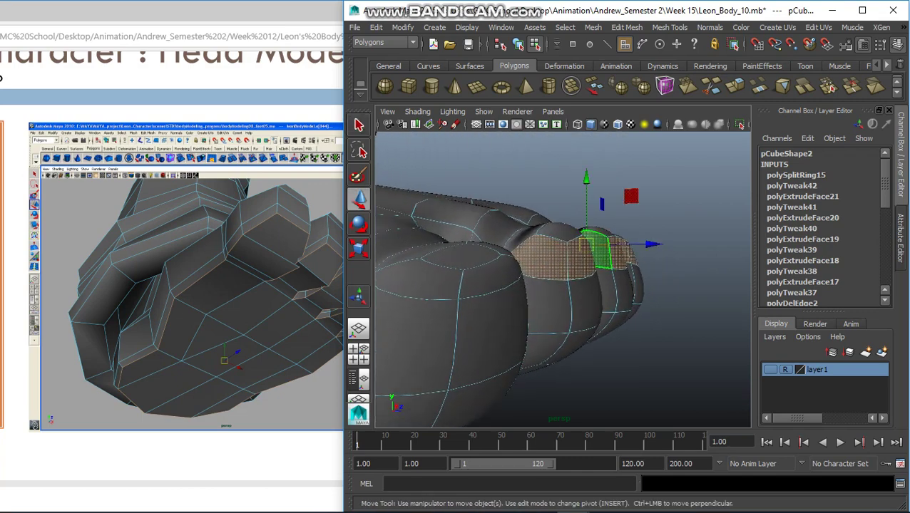
pyautogui.moveTo(584, 244); pyautogui.dragTo(586, 256)
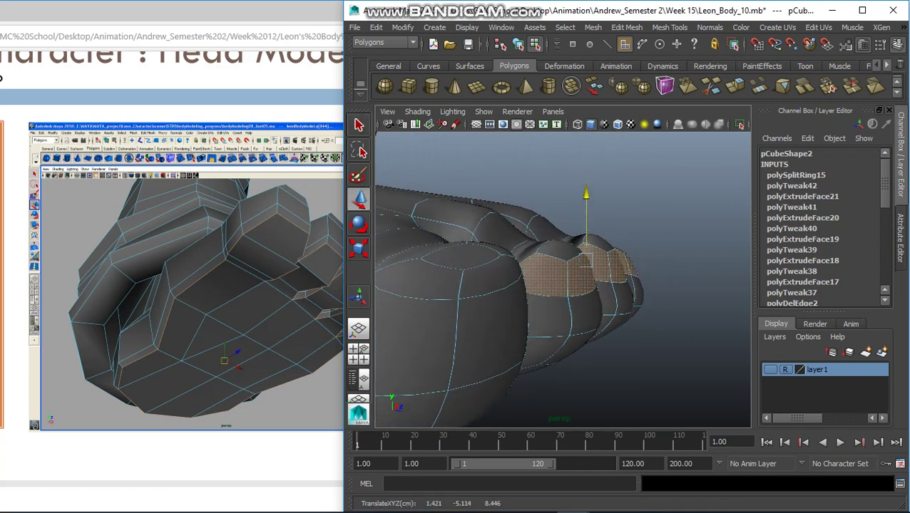
# Step: Orbit around the foot to review the toenails from front and side
pyautogui.keyDown('alt'); pyautogui.moveTo(556, 285); pyautogui.dragTo(442, 285); pyautogui.keyUp('alt')
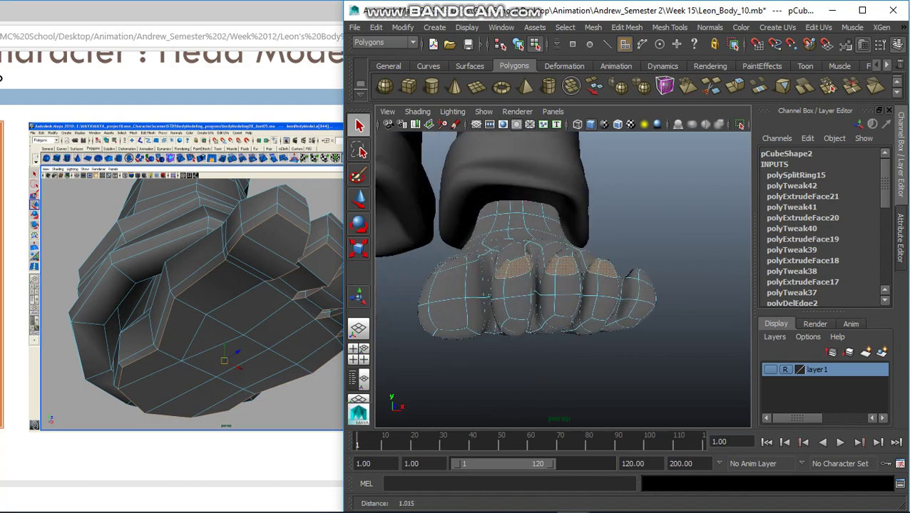
pyautogui.keyDown('alt'); pyautogui.moveTo(499, 286); pyautogui.dragTo(556, 285); pyautogui.keyUp('alt')
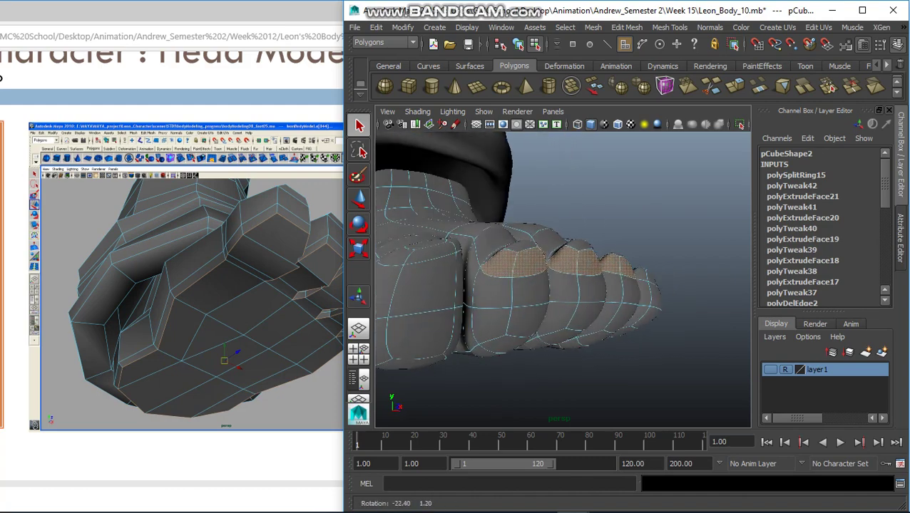
pyautogui.keyDown('alt'); pyautogui.moveTo(557, 285); pyautogui.dragTo(499, 286, button='right'); pyautogui.keyUp('alt')
pyautogui.keyDown('alt'); pyautogui.moveTo(499, 285); pyautogui.dragTo(428, 285); pyautogui.keyUp('alt')
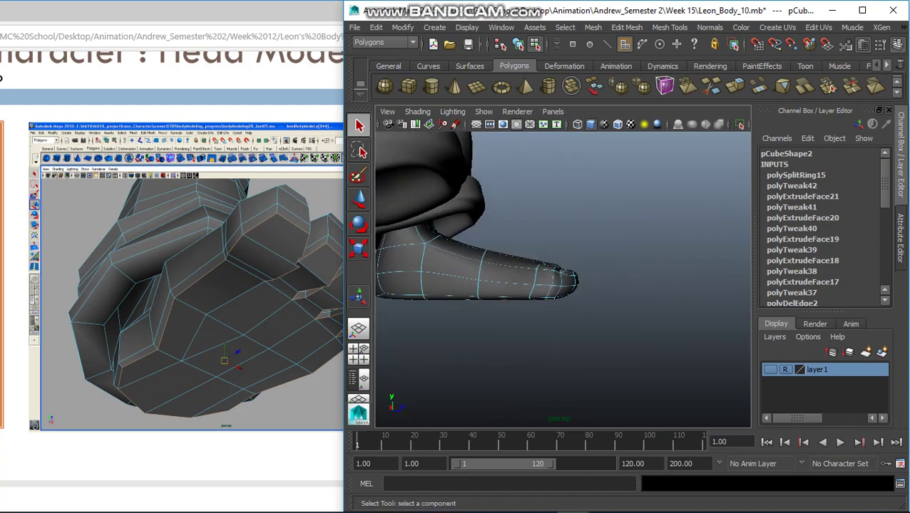
pyautogui.keyDown('alt'); pyautogui.moveTo(499, 286); pyautogui.dragTo(470, 276); pyautogui.keyUp('alt')
# Step: In a maximised, shaded side view, box-select the toe-tip vertices and move them
pyautogui.press('space')
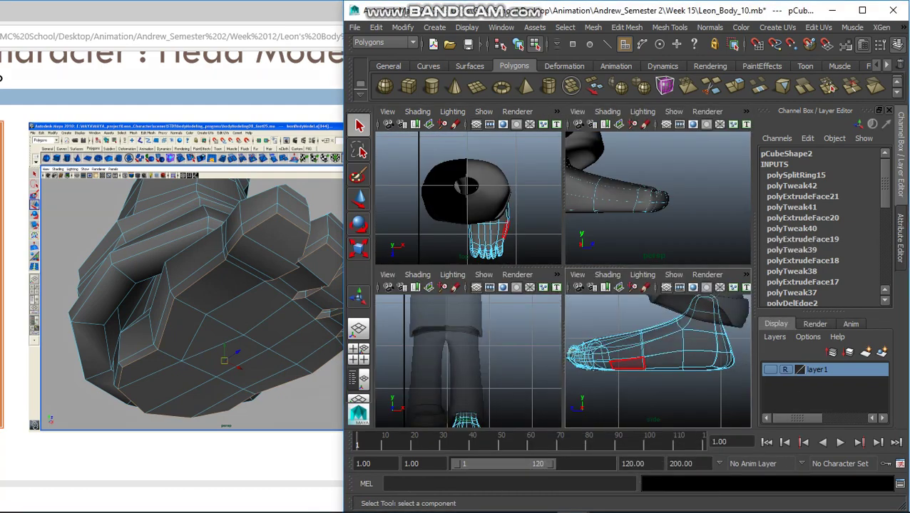
pyautogui.press('space')
pyautogui.press('5')
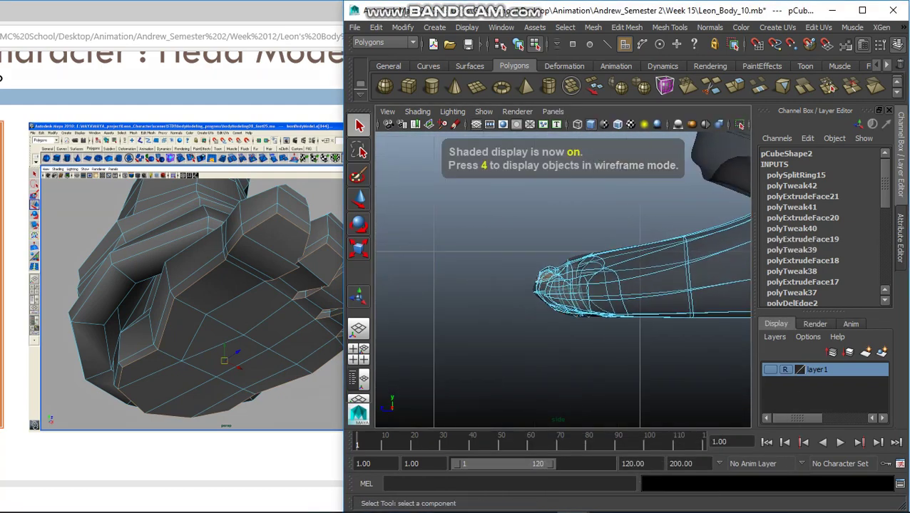
pyautogui.scroll(3, 548, 284)
pyautogui.moveTo(531, 203); pyautogui.dragTo(477, 193, button='right')
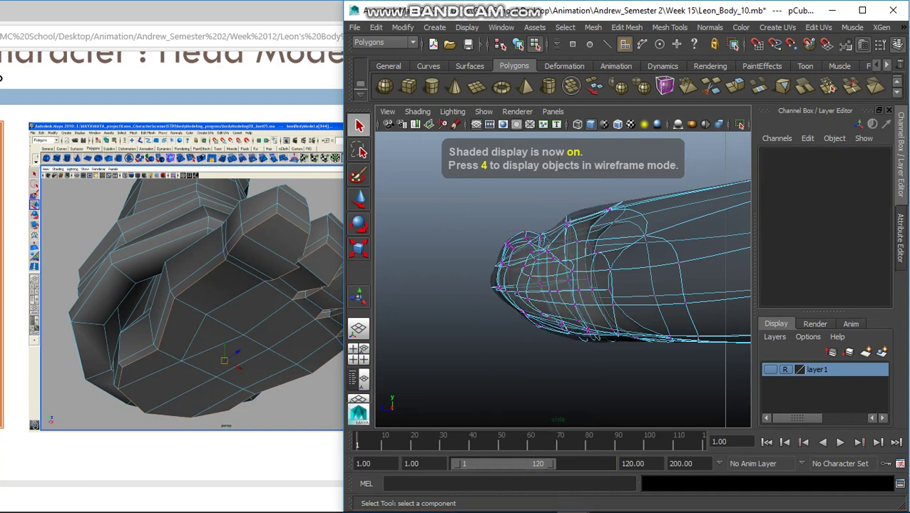
pyautogui.moveTo(476, 280); pyautogui.dragTo(532, 311)
pyautogui.press('w')
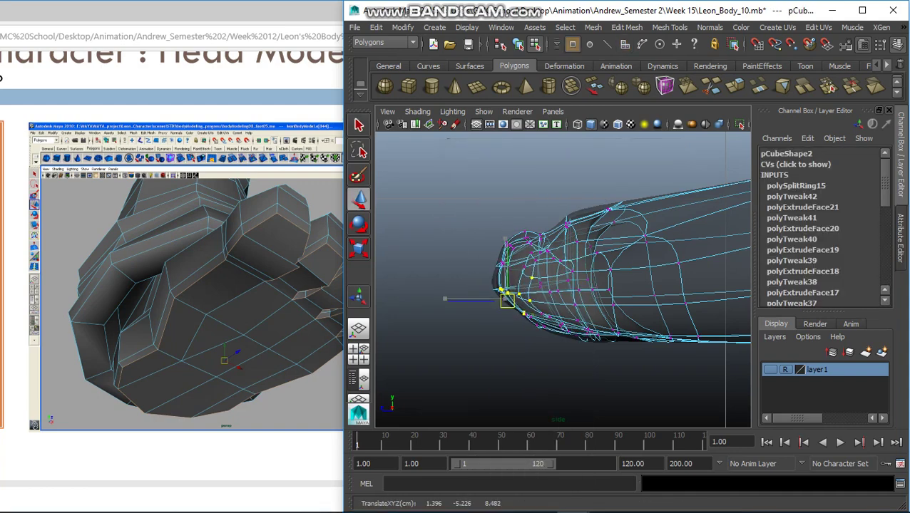
# Step: Back in the perspective view, select the whole foot and check it in smooth preview
pyautogui.press('q')
pyautogui.press('space')
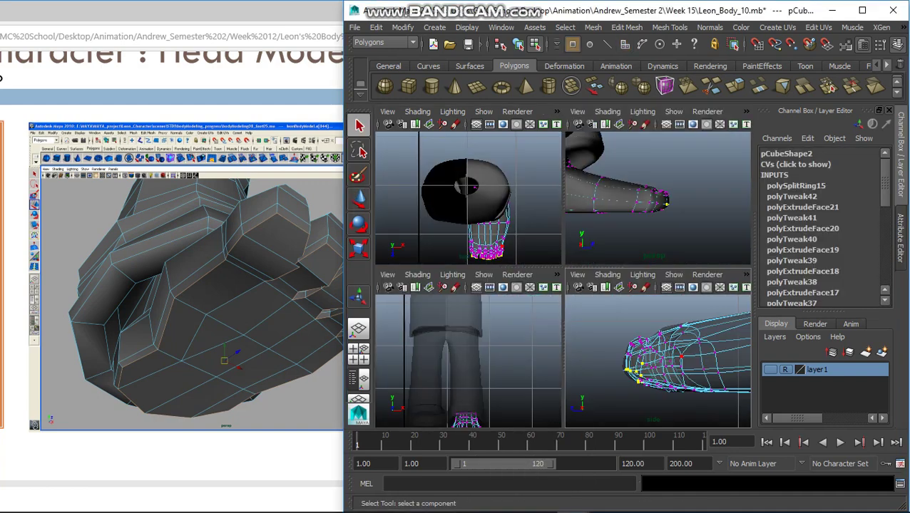
pyautogui.press('space')
pyautogui.press('F8')
pyautogui.moveTo(500, 286)
pyautogui.keyDown('alt'); pyautogui.mouseDown()
pyautogui.moveTo(570, 285)
pyautogui.moveTo(599, 271)
pyautogui.mouseUp(); pyautogui.keyUp('alt')
pyautogui.keyDown('alt'); pyautogui.moveTo(499, 249); pyautogui.dragTo(584, 193); pyautogui.keyUp('alt')
pyautogui.rightClick(583, 192)
pyautogui.click(563, 263)
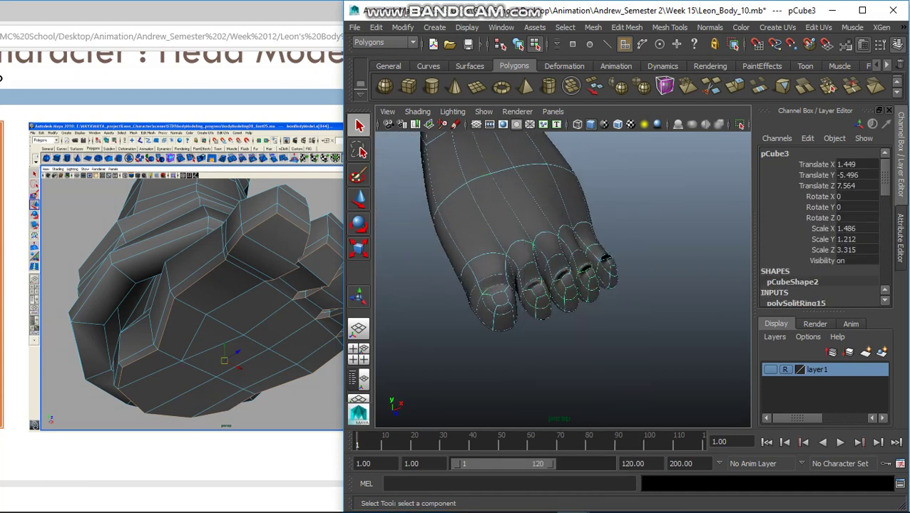
pyautogui.press('3')
pyautogui.keyDown('alt'); pyautogui.moveTo(563, 263); pyautogui.dragTo(606, 236); pyautogui.keyUp('alt')
pyautogui.keyDown('alt'); pyautogui.moveTo(606, 235); pyautogui.dragTo(642, 236, button='right'); pyautogui.keyUp('alt')
pyautogui.moveTo(556, 271)
pyautogui.keyDown('alt'); pyautogui.mouseDown()
pyautogui.moveTo(514, 257)
pyautogui.moveTo(542, 300)
pyautogui.moveTo(499, 271)
pyautogui.mouseUp(); pyautogui.keyUp('alt')
# Step: Return to vertex editing and lower a toe vertex slightly
pyautogui.press('F11')
pyautogui.moveTo(542, 242); pyautogui.dragTo(614, 314)
pyautogui.rightClick(586, 193)
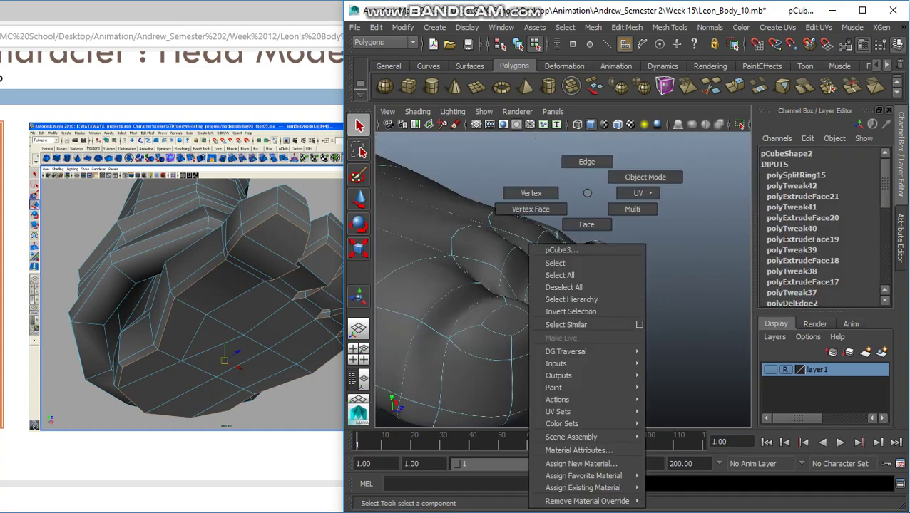
pyautogui.click(530, 209)
pyautogui.moveTo(530, 209)
pyautogui.keyDown('alt'); pyautogui.mouseDown()
pyautogui.moveTo(571, 236)
pyautogui.moveTo(542, 257)
pyautogui.moveTo(584, 271)
pyautogui.moveTo(542, 271)
pyautogui.moveTo(517, 258)
pyautogui.mouseUp(); pyautogui.keyUp('alt')
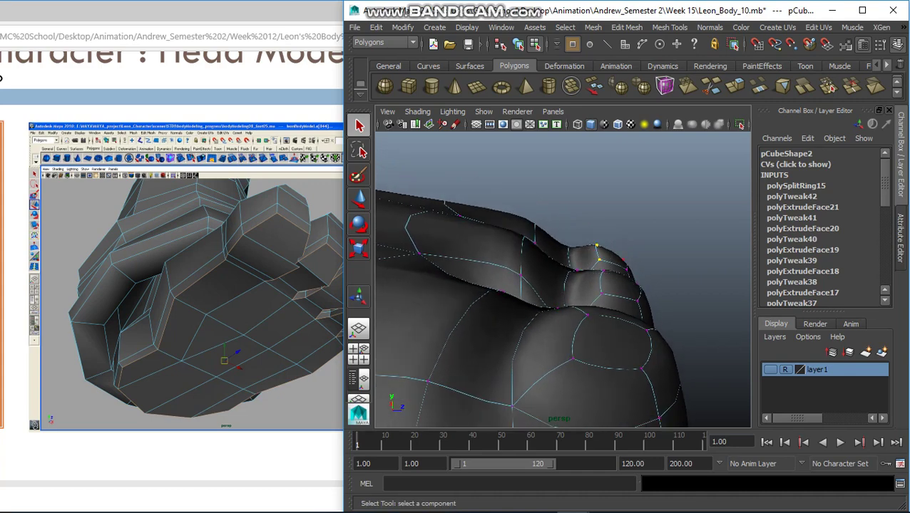
pyautogui.press('w')
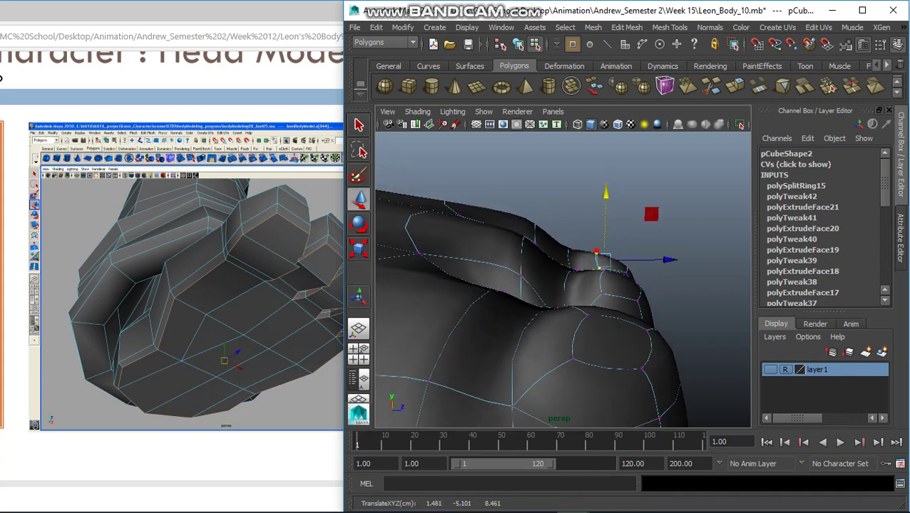
pyautogui.moveTo(557, 285)
pyautogui.keyDown('alt'); pyautogui.mouseDown()
pyautogui.moveTo(520, 270)
pyautogui.moveTo(602, 303)
pyautogui.mouseUp(); pyautogui.keyUp('alt')
pyautogui.moveTo(584, 222); pyautogui.dragTo(584, 232)
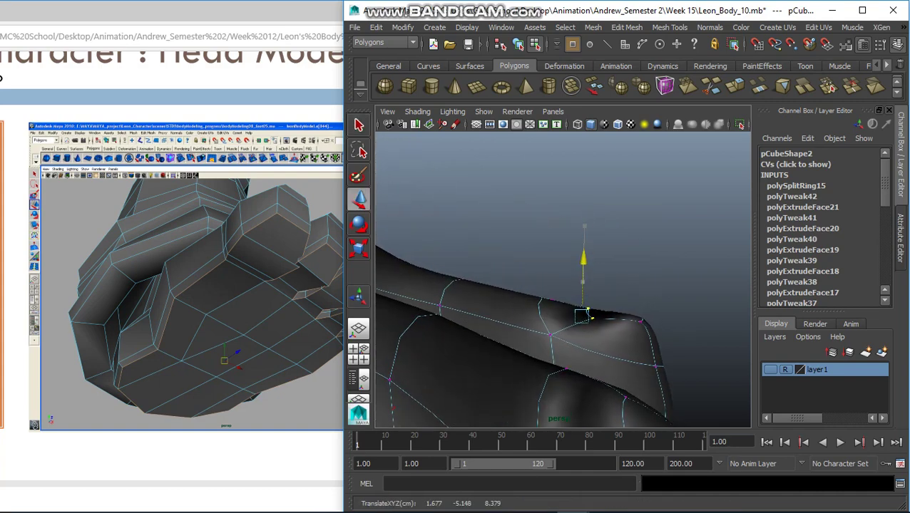
# Step: Reframe the toes, then select a vertex between the toes and move it
pyautogui.keyDown('alt'); pyautogui.moveTo(563, 285); pyautogui.dragTo(542, 236); pyautogui.keyUp('alt')
pyautogui.keyDown('alt'); pyautogui.moveTo(542, 235); pyautogui.dragTo(514, 221, button='right'); pyautogui.keyUp('alt')
pyautogui.scroll(3, 564, 285)
pyautogui.keyDown('alt'); pyautogui.moveTo(563, 285); pyautogui.dragTo(499, 263); pyautogui.keyUp('alt')
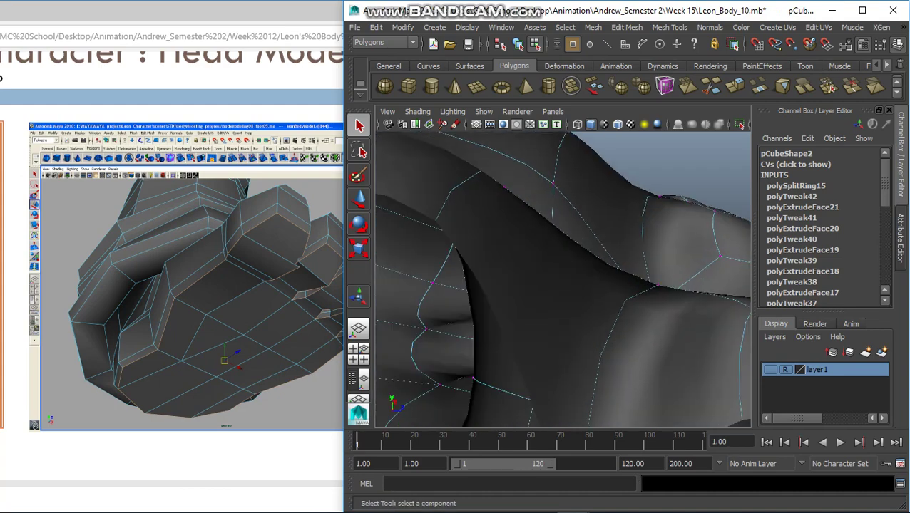
pyautogui.scroll(-1, 564, 285)
pyautogui.keyDown('alt'); pyautogui.moveTo(563, 286); pyautogui.dragTo(557, 293, button='middle'); pyautogui.keyUp('alt')
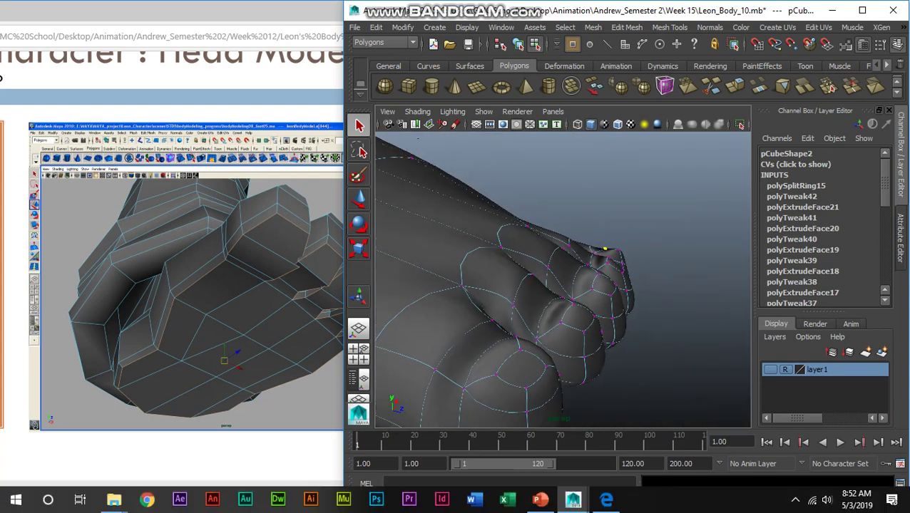
pyautogui.click(795, 499)
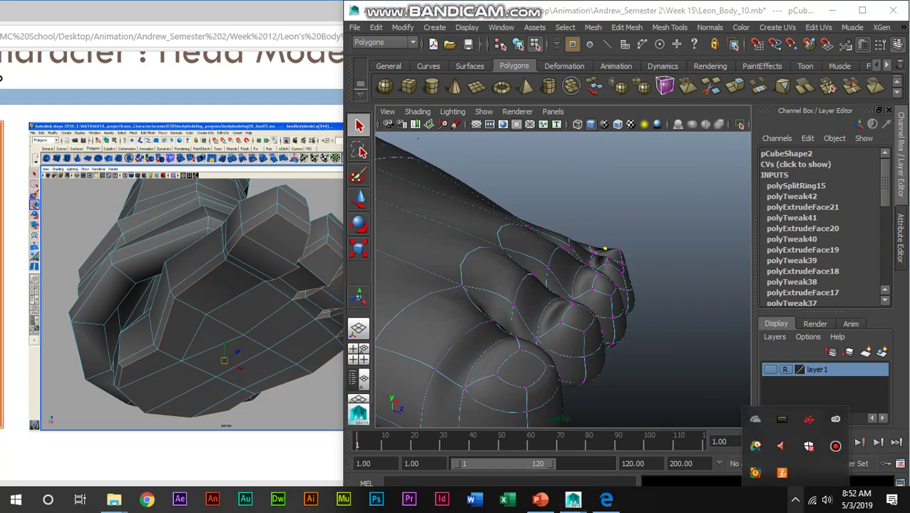
pyautogui.click(678, 321)
pyautogui.keyDown('alt'); pyautogui.moveTo(571, 285); pyautogui.dragTo(542, 285); pyautogui.keyUp('alt')
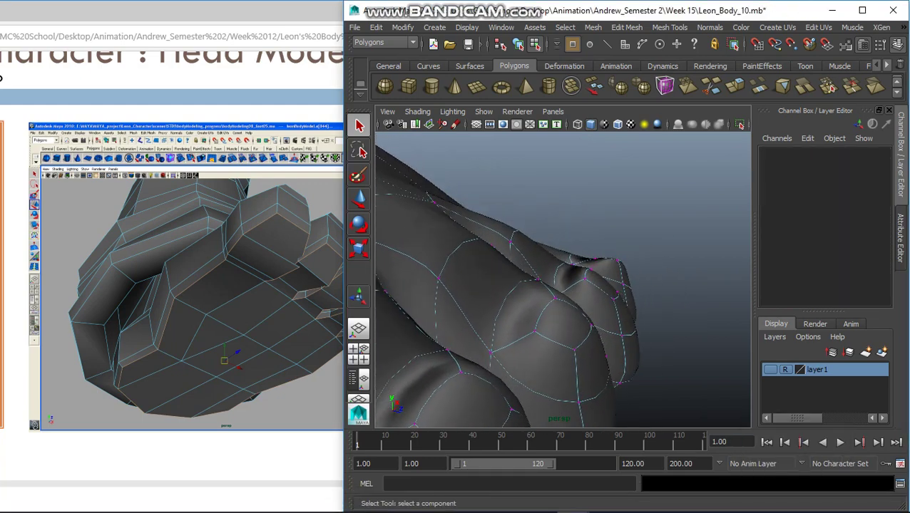
pyautogui.click(583, 261)
pyautogui.press('w')
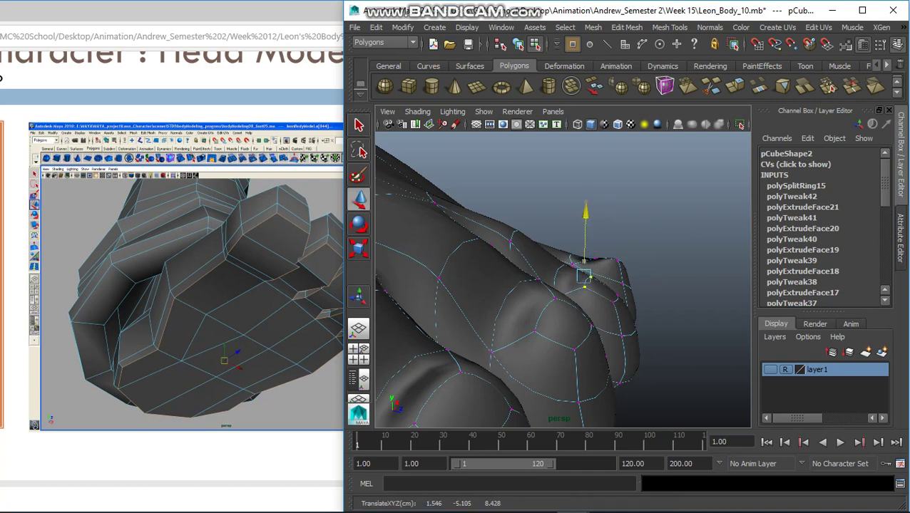
pyautogui.moveTo(563, 286)
pyautogui.keyDown('alt'); pyautogui.mouseDown()
pyautogui.moveTo(514, 292)
pyautogui.moveTo(570, 292)
pyautogui.moveTo(599, 264)
pyautogui.moveTo(563, 193)
pyautogui.mouseUp(); pyautogui.keyUp('alt')
pyautogui.moveTo(563, 193)
pyautogui.mouseDown(button='right')
pyautogui.moveTo(546, 312)
pyautogui.moveTo(569, 286)
pyautogui.mouseUp(button='right')
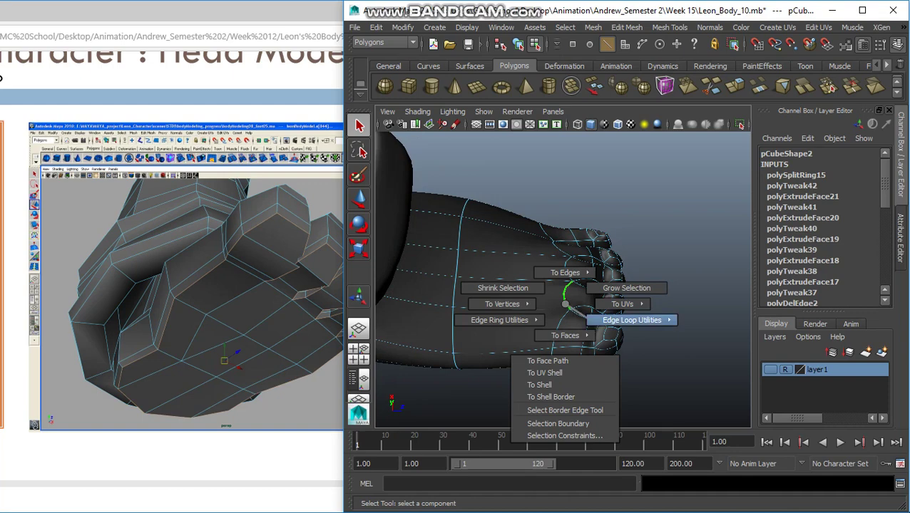
pyautogui.keyDown('ctrl'); pyautogui.moveTo(586, 320); pyautogui.dragTo(649, 335, button='right'); pyautogui.keyUp('ctrl')
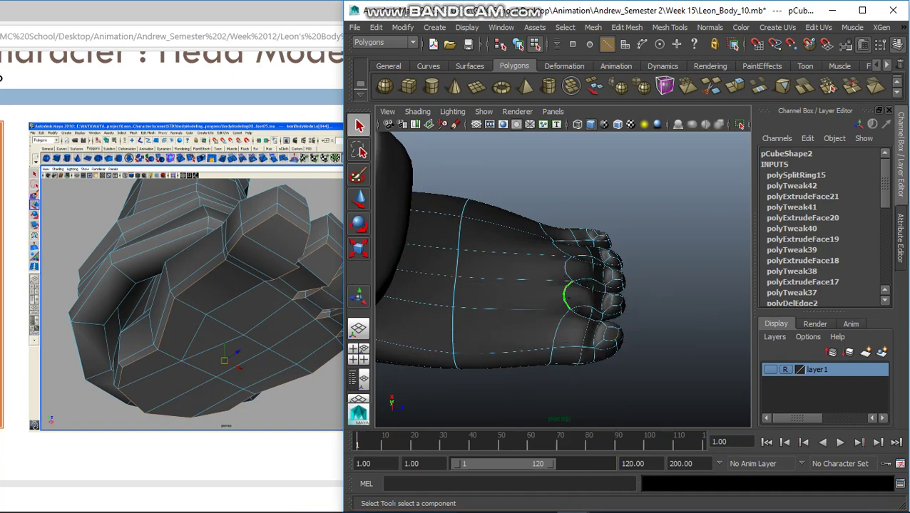
pyautogui.moveTo(558, 193); pyautogui.dragTo(503, 194, button='right')
pyautogui.moveTo(502, 194)
pyautogui.keyDown('alt'); pyautogui.mouseDown()
pyautogui.moveTo(556, 235)
pyautogui.moveTo(557, 321)
pyautogui.moveTo(489, 303)
pyautogui.mouseUp(); pyautogui.keyUp('alt')
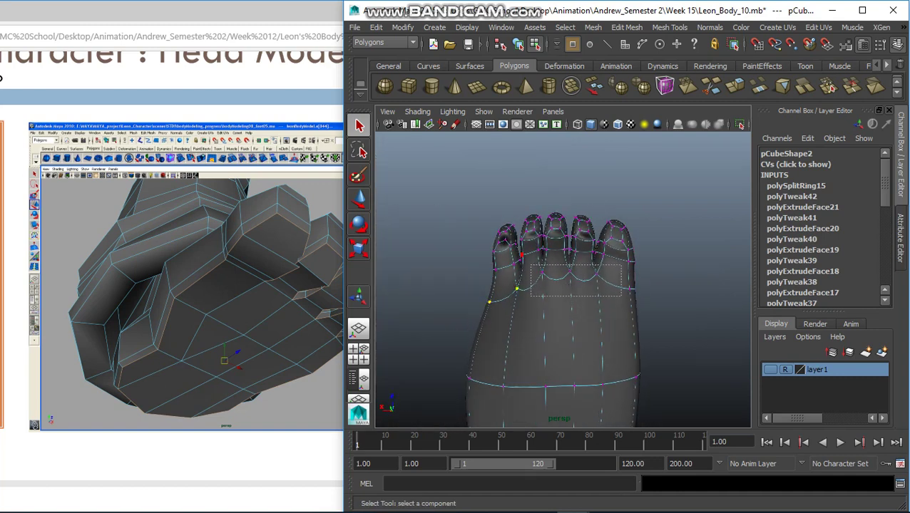
pyautogui.press('w')
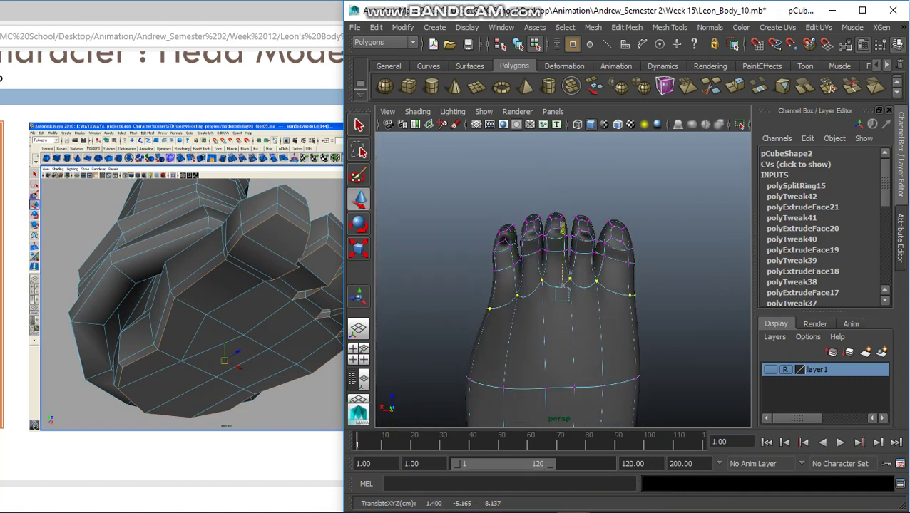
pyautogui.scroll(2, 564, 299)
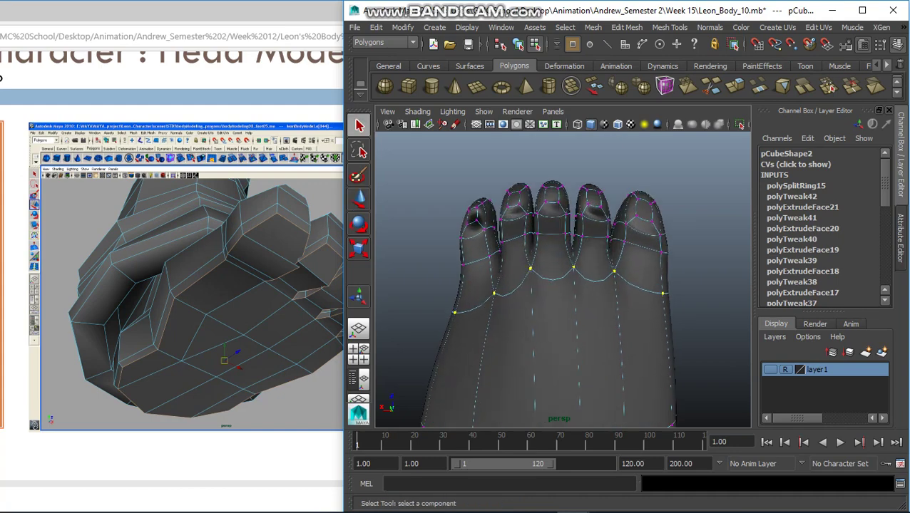
pyautogui.moveTo(564, 299)
pyautogui.keyDown('alt'); pyautogui.mouseDown()
pyautogui.moveTo(499, 328)
pyautogui.moveTo(542, 285)
pyautogui.moveTo(528, 313)
pyautogui.mouseUp(); pyautogui.keyUp('alt')
pyautogui.scroll(-2, 563, 285)
pyautogui.scroll(2, 563, 286)
pyautogui.scroll(2, 563, 285)
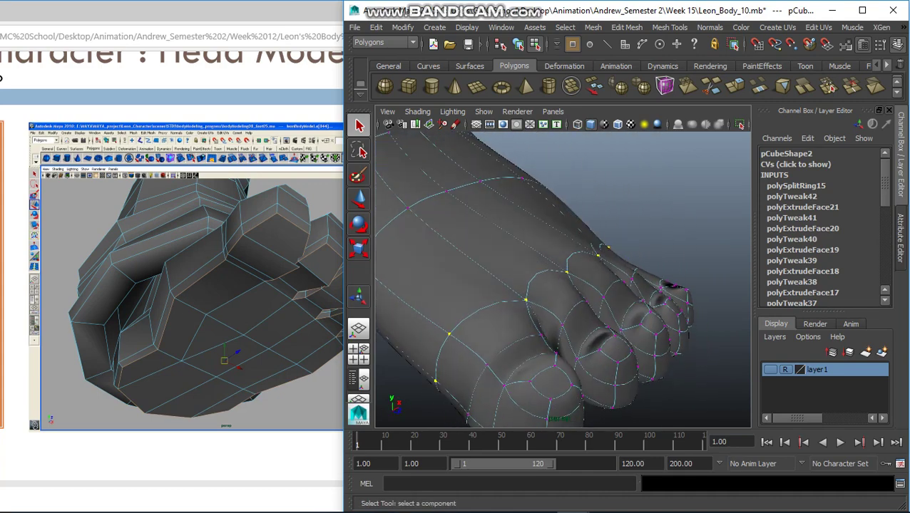
# Step: Raise the selected toenail edges upward along Y with the Move tool
pyautogui.rightClick(591, 193)
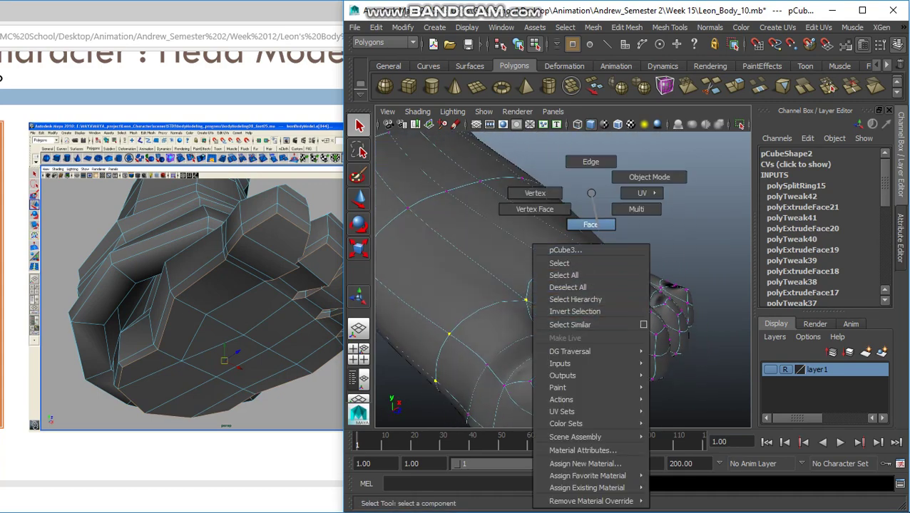
pyautogui.click(649, 176)
pyautogui.keyDown('alt'); pyautogui.moveTo(563, 285); pyautogui.dragTo(542, 307); pyautogui.keyUp('alt')
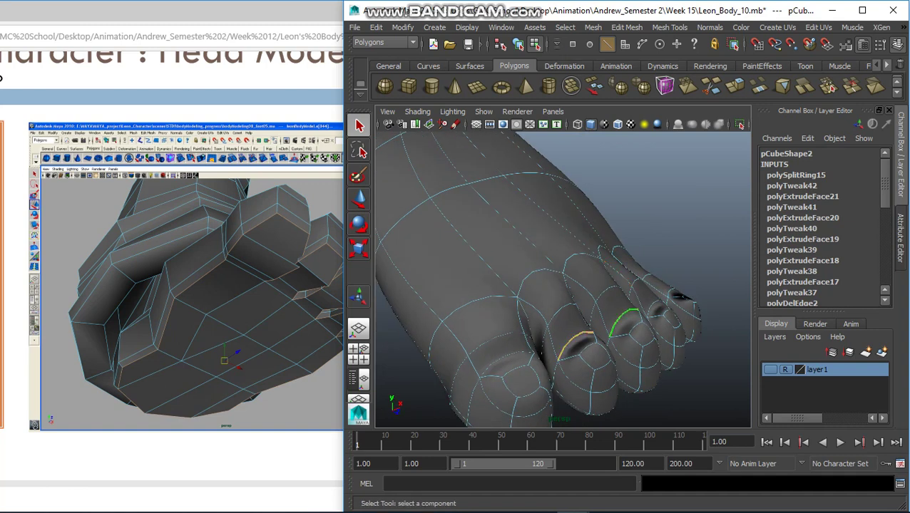
pyautogui.press('w')
pyautogui.moveTo(632, 264); pyautogui.dragTo(634, 246)
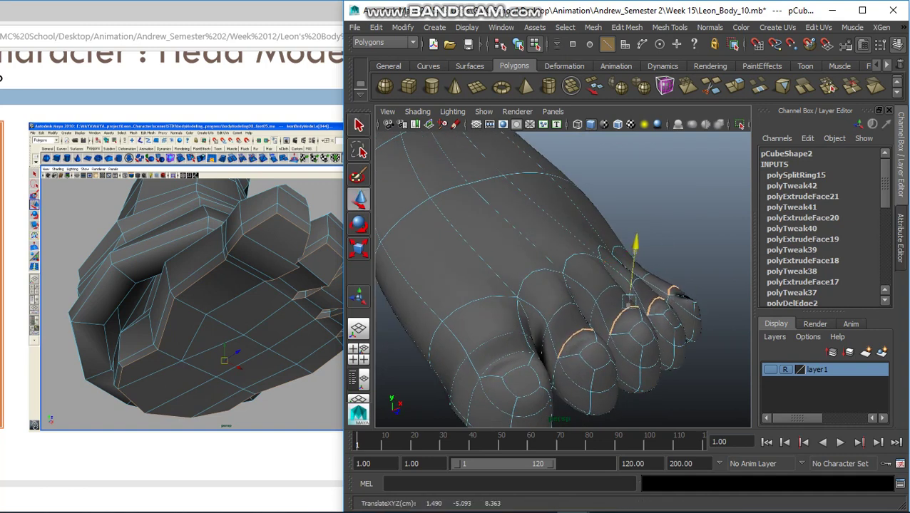
# Step: Zoom in on the toes and scale the toenail edges to shape the rims
pyautogui.moveTo(563, 285)
pyautogui.keyDown('alt'); pyautogui.mouseDown()
pyautogui.moveTo(542, 214)
pyautogui.moveTo(563, 271)
pyautogui.mouseUp(); pyautogui.keyUp('alt')
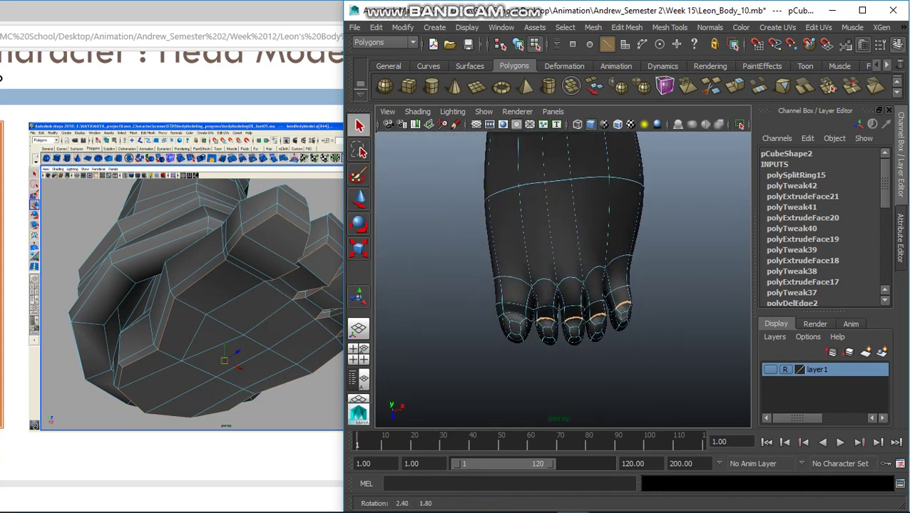
pyautogui.scroll(1, 571, 285)
pyautogui.scroll(1, 570, 285)
pyautogui.scroll(1, 570, 285)
pyautogui.scroll(1, 570, 285)
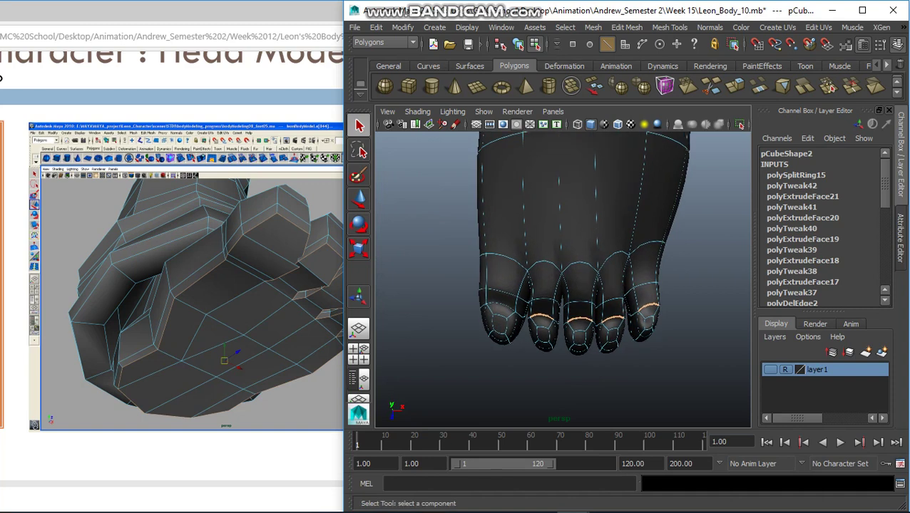
pyautogui.scroll(1, 577, 242)
pyautogui.scroll(1, 578, 242)
pyautogui.press('r')
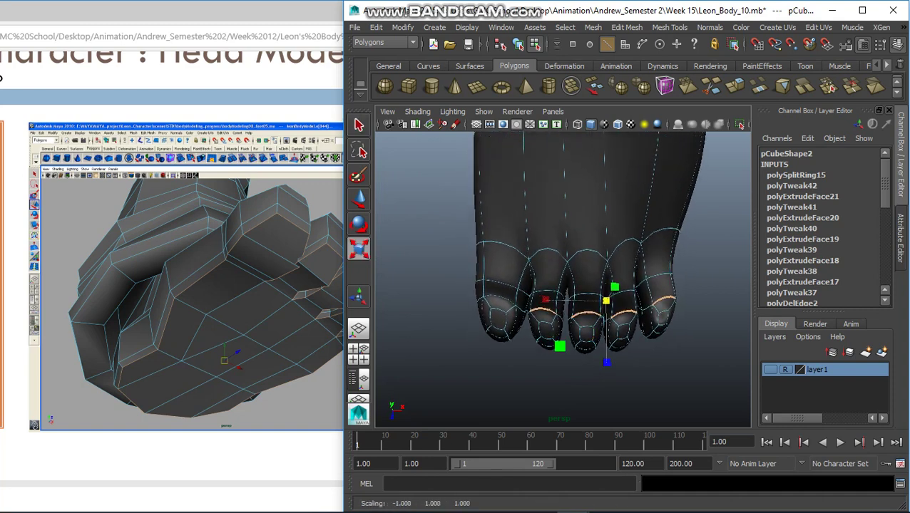
pyautogui.press('q')
pyautogui.rightClick(595, 193)
pyautogui.keyDown('alt'); pyautogui.moveTo(564, 263); pyautogui.dragTo(563, 236); pyautogui.keyUp('alt')
# Step: Select the foot, switch to vertex mode, and move an outer-toe nail vertex
pyautogui.scroll(-3, 563, 271)
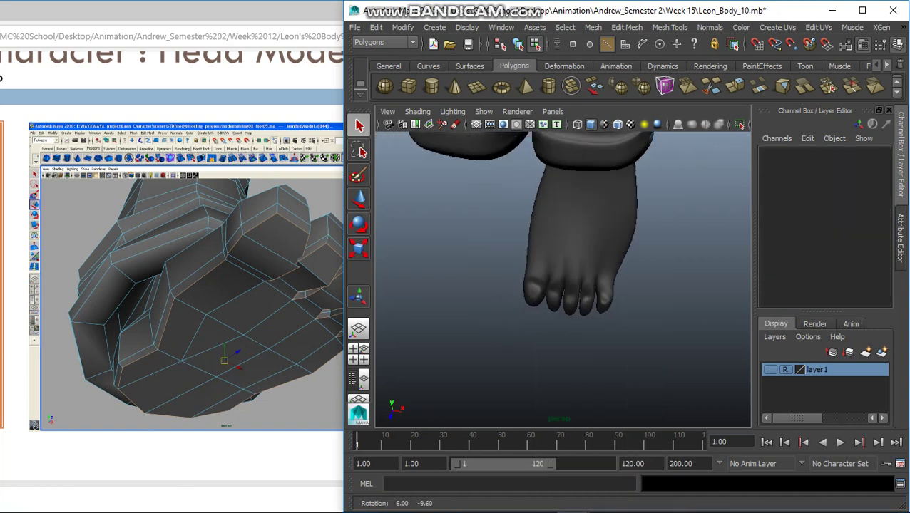
pyautogui.moveTo(564, 271)
pyautogui.keyDown('alt'); pyautogui.mouseDown()
pyautogui.moveTo(591, 214)
pyautogui.moveTo(635, 331)
pyautogui.mouseUp(); pyautogui.keyUp('alt')
pyautogui.scroll(3, 563, 271)
pyautogui.click(606, 214)
pyautogui.rightClick(606, 192)
pyautogui.click(549, 208)
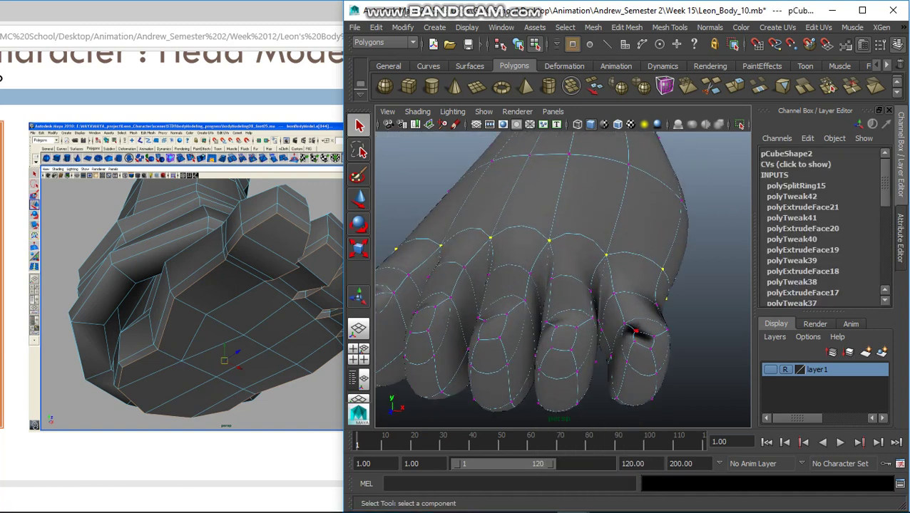
pyautogui.press('w')
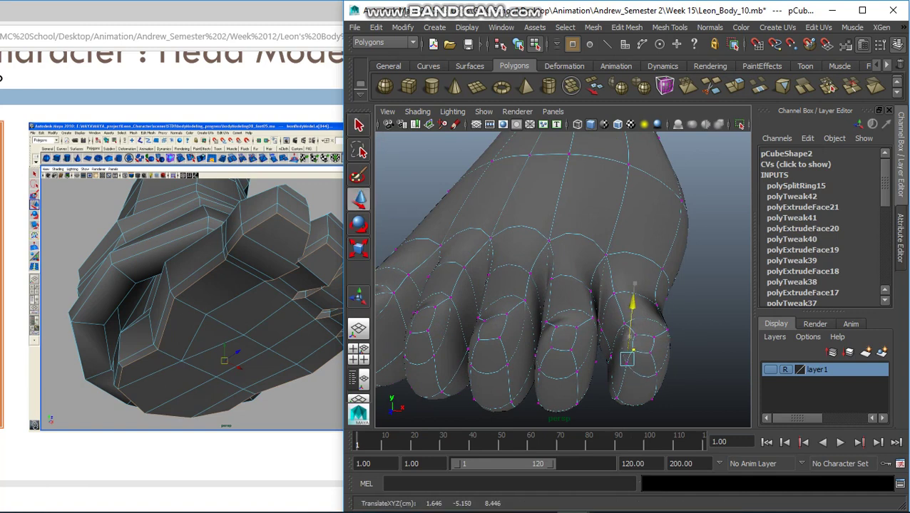
pyautogui.press('w')
pyautogui.press('q')
# Step: Move another outer-toe vertex, then return the foot to object mode and deselect it
pyautogui.click(627, 345)
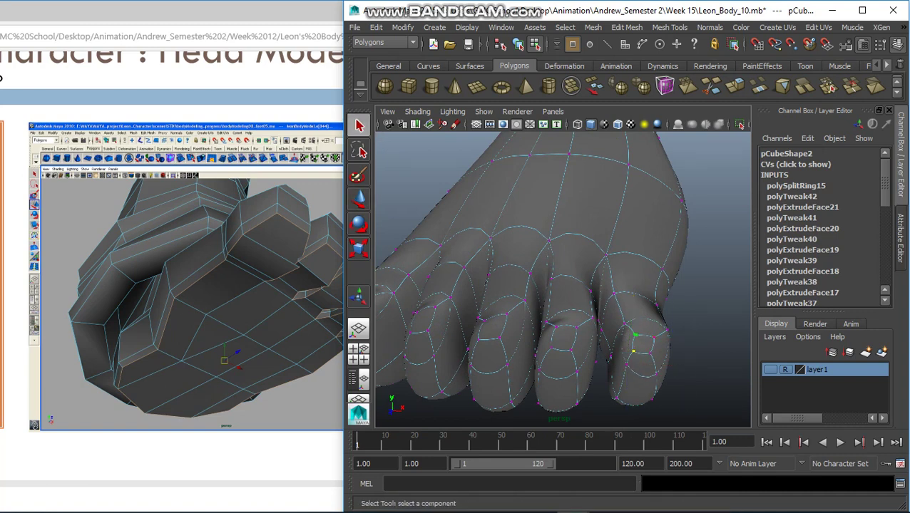
pyautogui.press('w')
pyautogui.scroll(-5, 579, 214)
pyautogui.rightClick(579, 214)
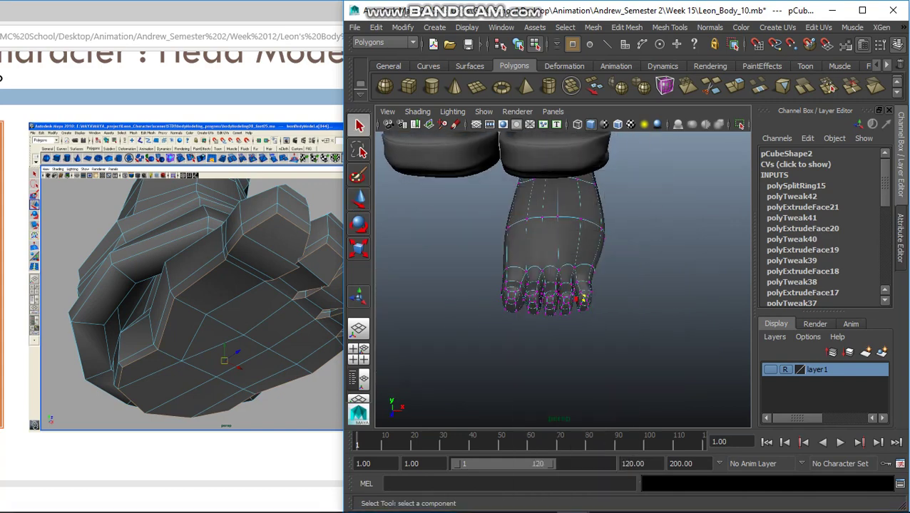
pyautogui.hotkey('ctrl', 'a')
pyautogui.moveTo(485, 191); pyautogui.dragTo(544, 179, button='right')
pyautogui.hotkey('ctrl', 'a')
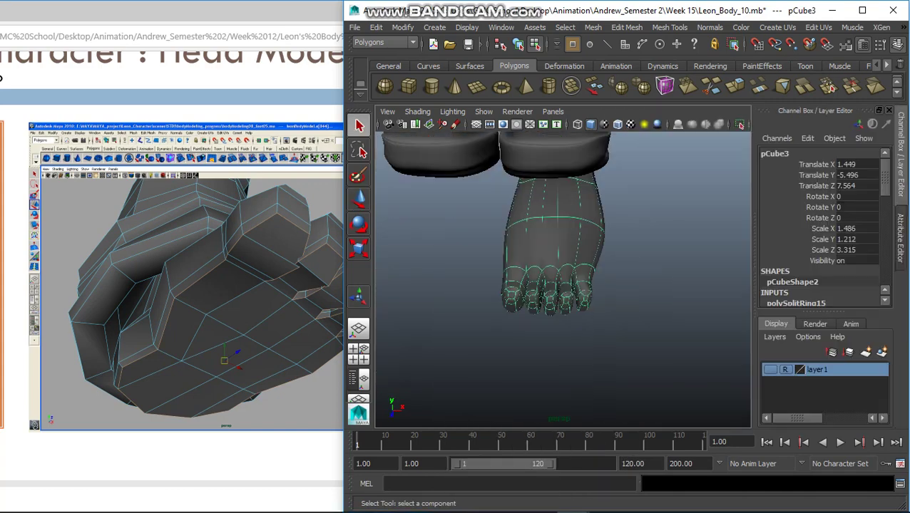
pyautogui.click(670, 342)
# Step: Inspect the reshaped foot from the side and reselect the foot mesh
pyautogui.keyDown('alt'); pyautogui.moveTo(571, 285); pyautogui.dragTo(542, 256); pyautogui.keyUp('alt')
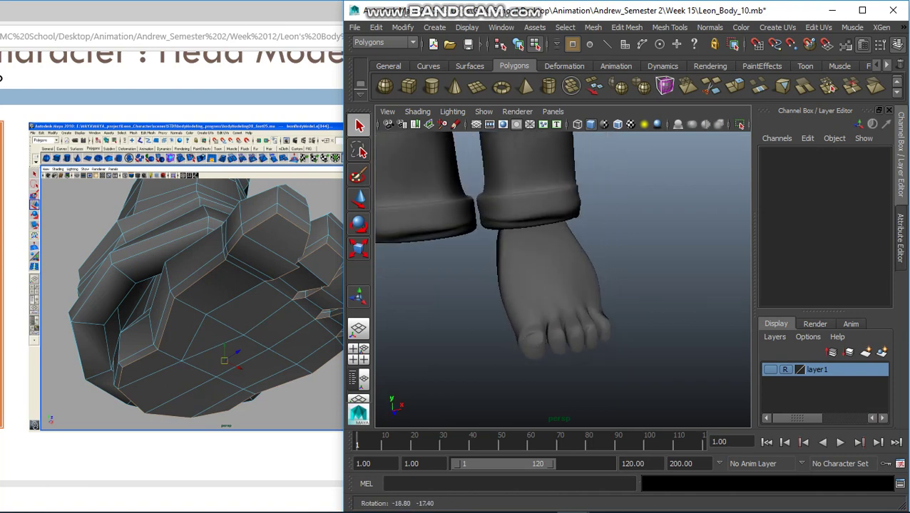
pyautogui.moveTo(613, 328)
pyautogui.keyDown('alt'); pyautogui.mouseDown()
pyautogui.moveTo(542, 314)
pyautogui.moveTo(571, 235)
pyautogui.mouseUp(); pyautogui.keyUp('alt')
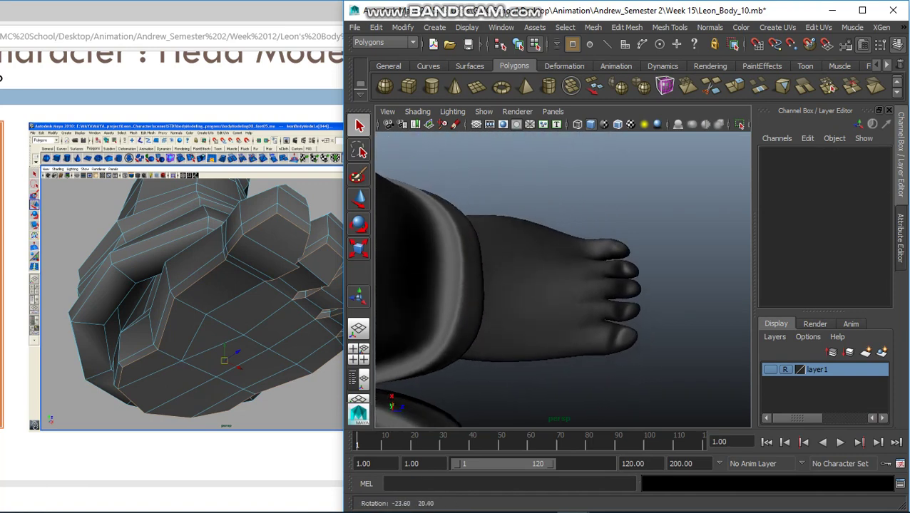
pyautogui.keyDown('alt'); pyautogui.moveTo(556, 285); pyautogui.dragTo(570, 256); pyautogui.keyUp('alt')
pyautogui.scroll(3, 556, 278)
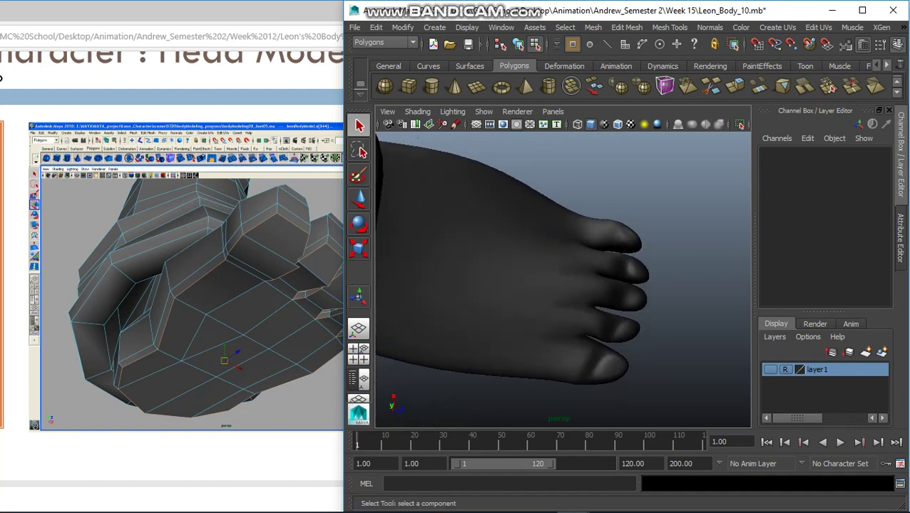
pyautogui.scroll(3, 613, 271)
pyautogui.click(613, 229)
# Step: Enter vertex mode on the foot and move a toe-tip vertex
pyautogui.rightClick(620, 194)
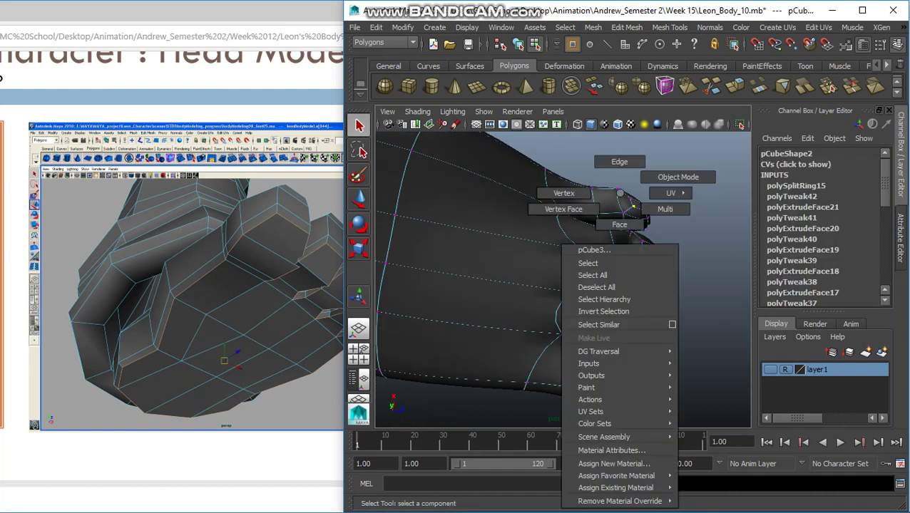
pyautogui.click(564, 209)
pyautogui.keyDown('alt'); pyautogui.moveTo(563, 214); pyautogui.dragTo(544, 234, button='right'); pyautogui.keyUp('alt')
pyautogui.click(635, 314)
pyautogui.press('w')
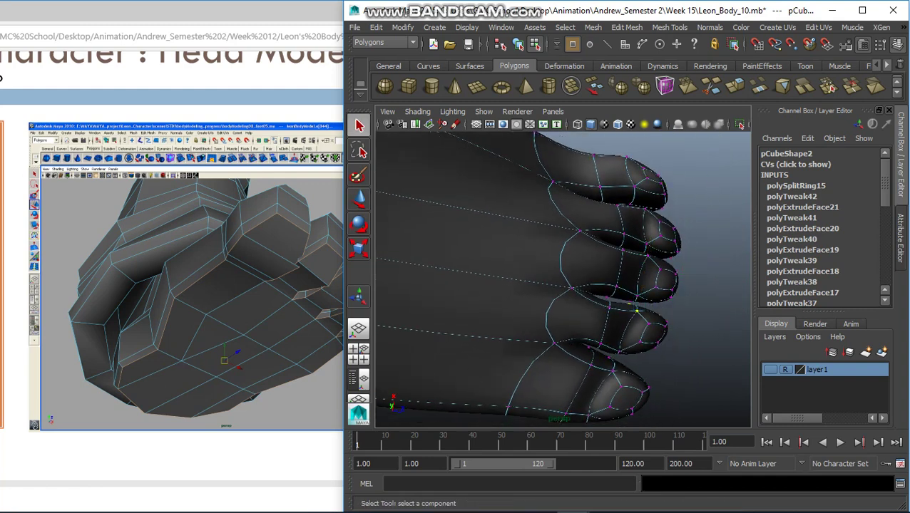
pyautogui.press('w')
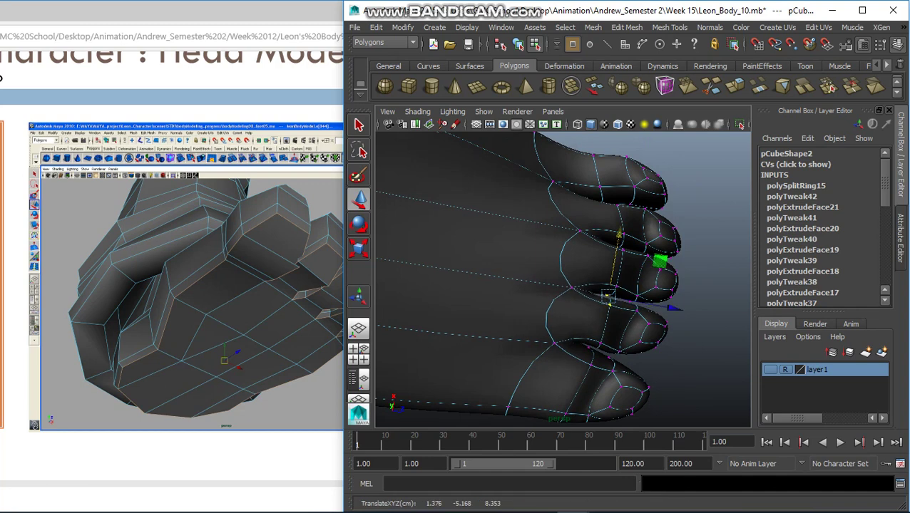
pyautogui.press('q')
# Step: Select the vertices at a toe tip and raise them
pyautogui.keyDown('alt'); pyautogui.moveTo(563, 278); pyautogui.dragTo(542, 299); pyautogui.keyUp('alt')
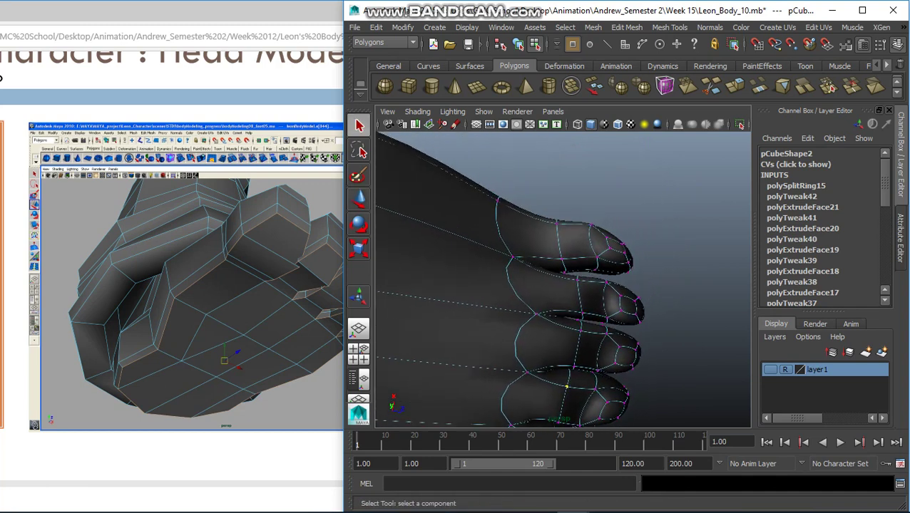
pyautogui.press('w')
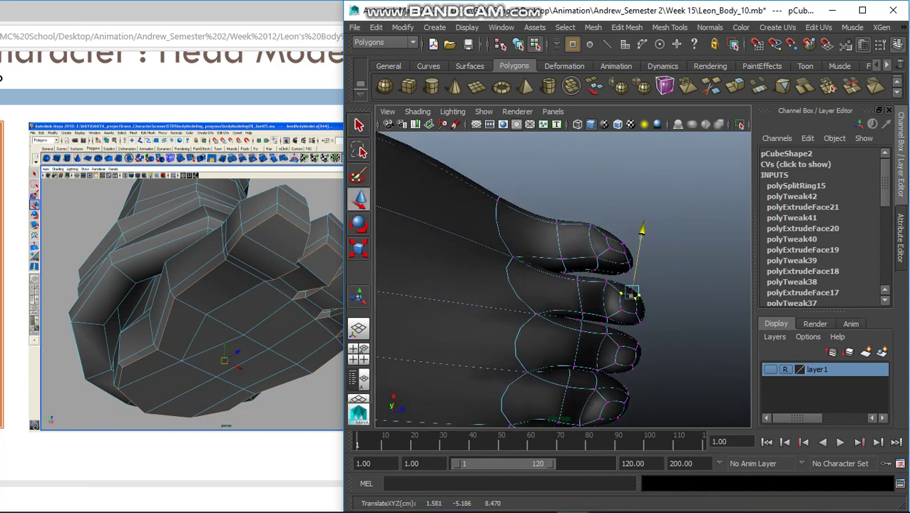
pyautogui.keyDown('alt'); pyautogui.moveTo(564, 285); pyautogui.dragTo(517, 313, button='middle'); pyautogui.keyUp('alt')
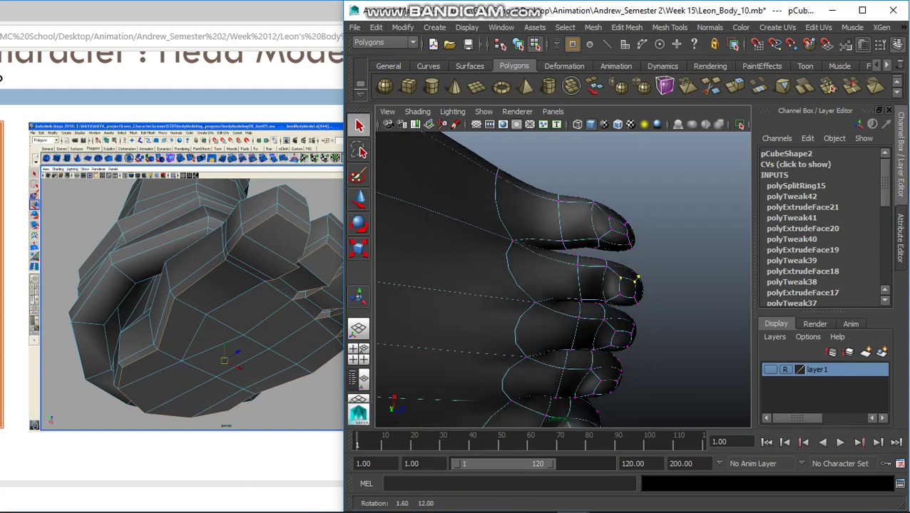
pyautogui.moveTo(602, 286); pyautogui.dragTo(601, 285)
pyautogui.press('w')
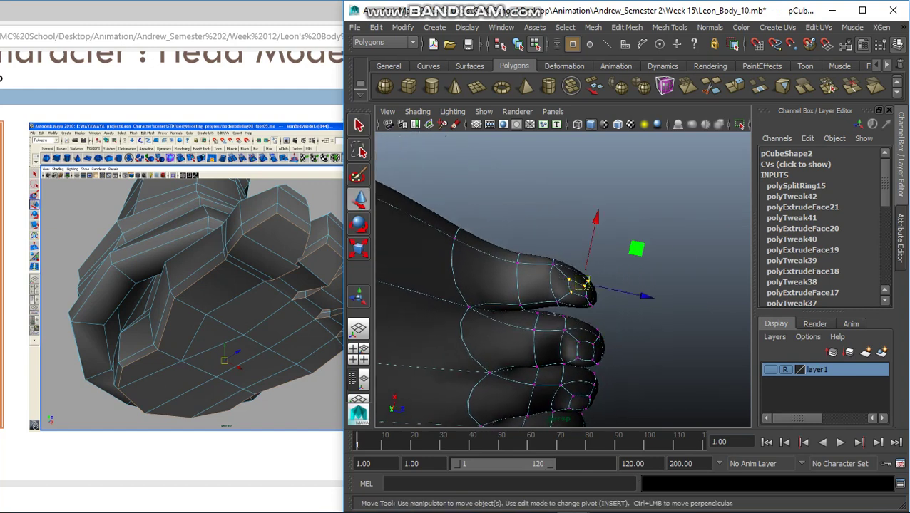
pyautogui.moveTo(596, 214); pyautogui.dragTo(597, 214)
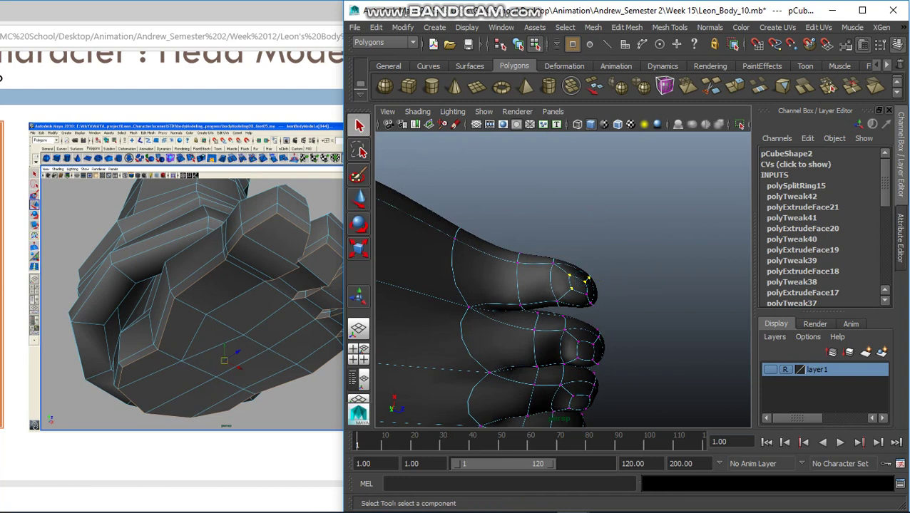
# Step: Viewing from below, select and move vertices on the other toe tips
pyautogui.keyDown('alt'); pyautogui.moveTo(563, 278); pyautogui.dragTo(592, 226); pyautogui.keyUp('alt')
pyautogui.click(598, 331)
pyautogui.press('w')
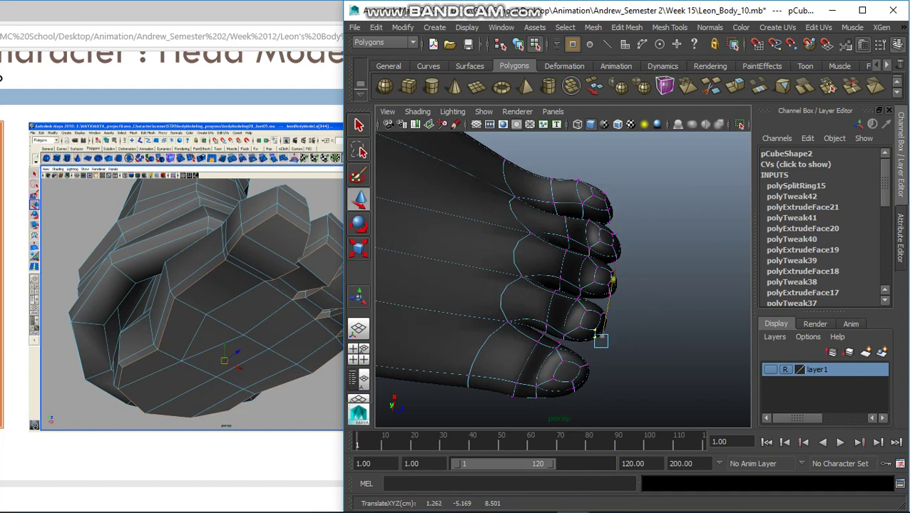
pyautogui.keyDown('alt'); pyautogui.moveTo(592, 226); pyautogui.dragTo(599, 210); pyautogui.keyUp('alt')
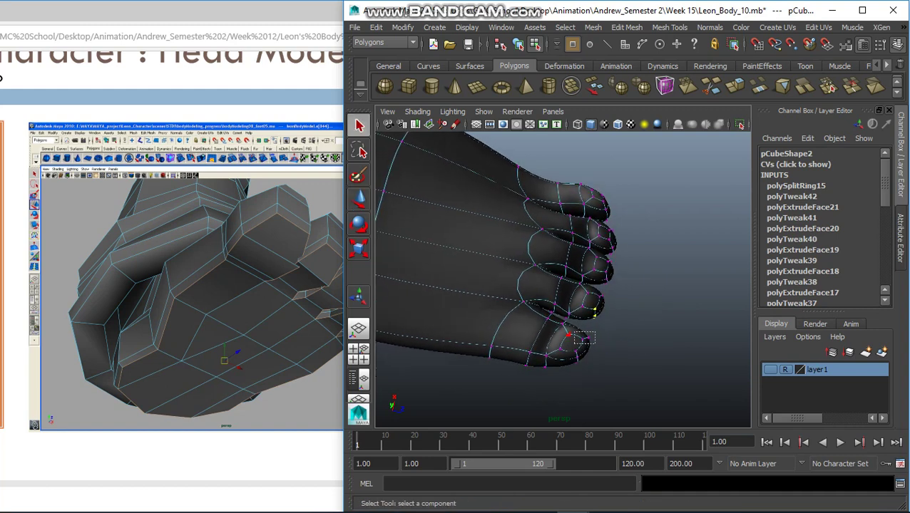
pyautogui.press('w')
pyautogui.moveTo(572, 331)
pyautogui.mouseDown()
pyautogui.moveTo(594, 344)
pyautogui.moveTo(579, 364)
pyautogui.mouseUp()
pyautogui.press('w')
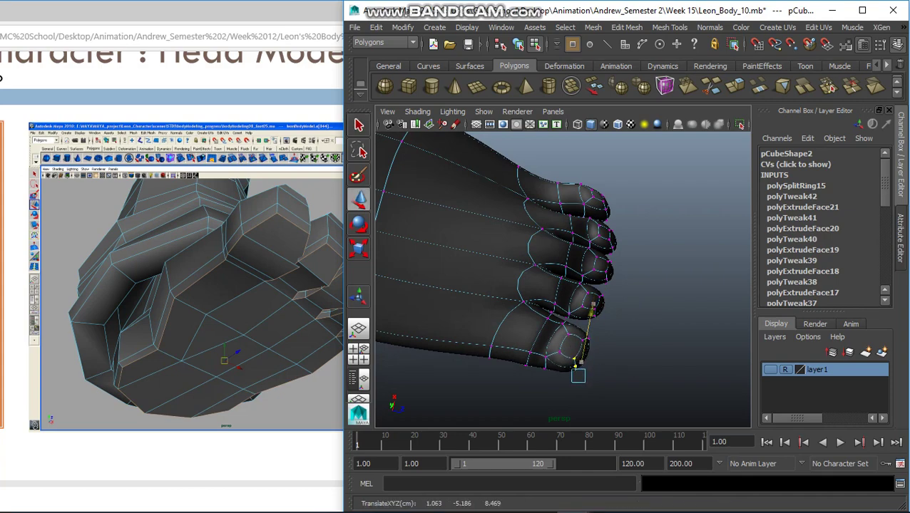
# Step: Frame one toe up close, adjust its vertex, then return to object mode
pyautogui.moveTo(563, 278)
pyautogui.keyDown('alt'); pyautogui.mouseDown()
pyautogui.moveTo(513, 282)
pyautogui.moveTo(538, 257)
pyautogui.moveTo(563, 268)
pyautogui.moveTo(524, 278)
pyautogui.moveTo(643, 304)
pyautogui.mouseUp(); pyautogui.keyUp('alt')
pyautogui.press('f')
pyautogui.press('w')
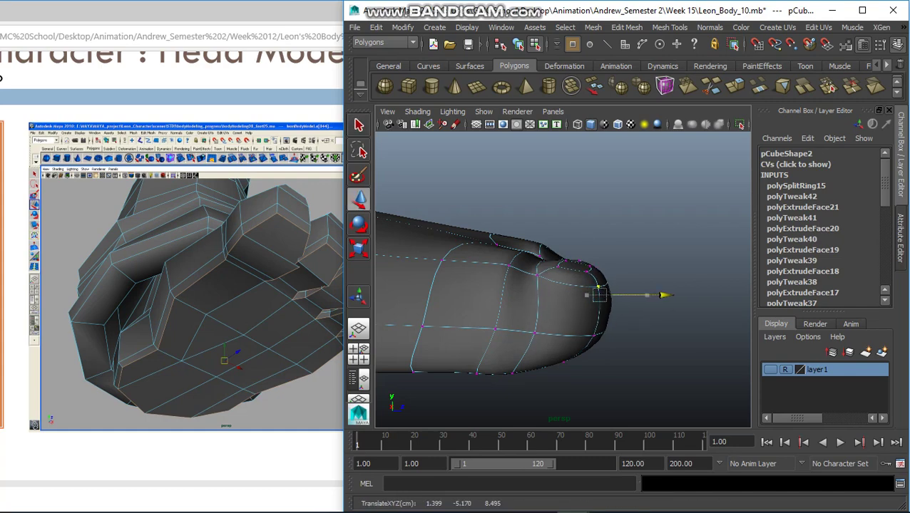
pyautogui.moveTo(524, 278)
pyautogui.keyDown('alt'); pyautogui.mouseDown()
pyautogui.moveTo(570, 292)
pyautogui.moveTo(559, 268)
pyautogui.moveTo(563, 293)
pyautogui.moveTo(542, 299)
pyautogui.moveTo(574, 253)
pyautogui.mouseUp(); pyautogui.keyUp('alt')
pyautogui.moveTo(584, 203); pyautogui.dragTo(641, 178, button='right')
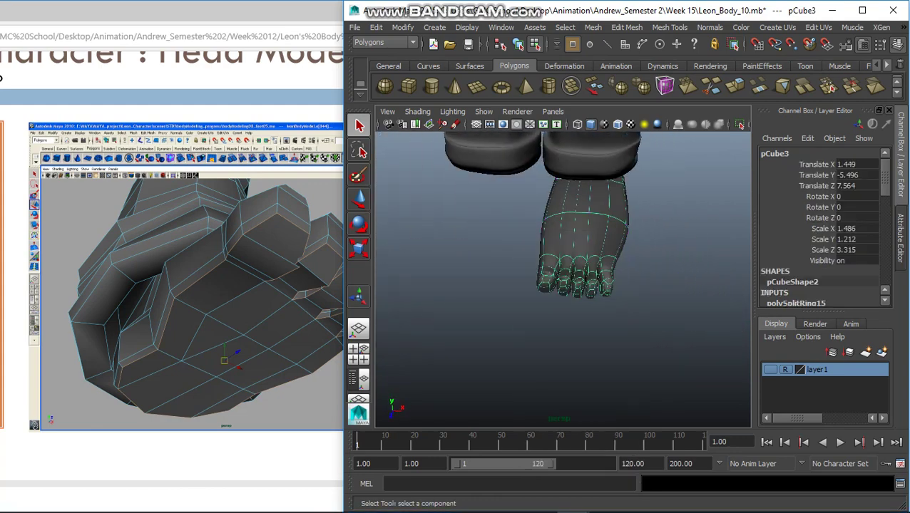
pyautogui.click(677, 328)
# Step: Select the foot mesh in object mode, then clear the selection
pyautogui.keyDown('alt'); pyautogui.moveTo(574, 254); pyautogui.dragTo(545, 262); pyautogui.keyUp('alt')
pyautogui.click(574, 278)
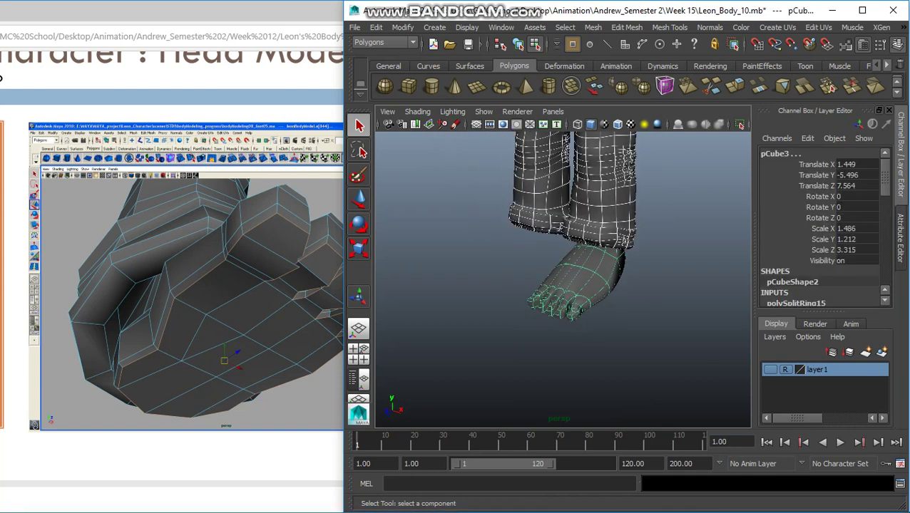
pyautogui.moveTo(559, 203); pyautogui.dragTo(609, 177, button='right')
pyautogui.scroll(5, 563, 278)
pyautogui.click(677, 385)
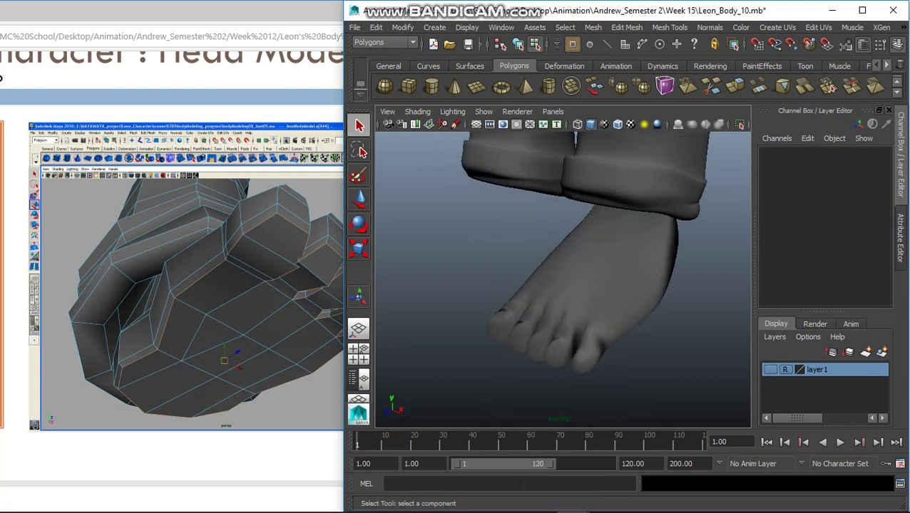
# Step: Zoom and orbit to inspect the smoothed toes, then reselect the foot in object mode
pyautogui.scroll(2, 563, 278)
pyautogui.scroll(3, 564, 278)
pyautogui.scroll(2, 564, 278)
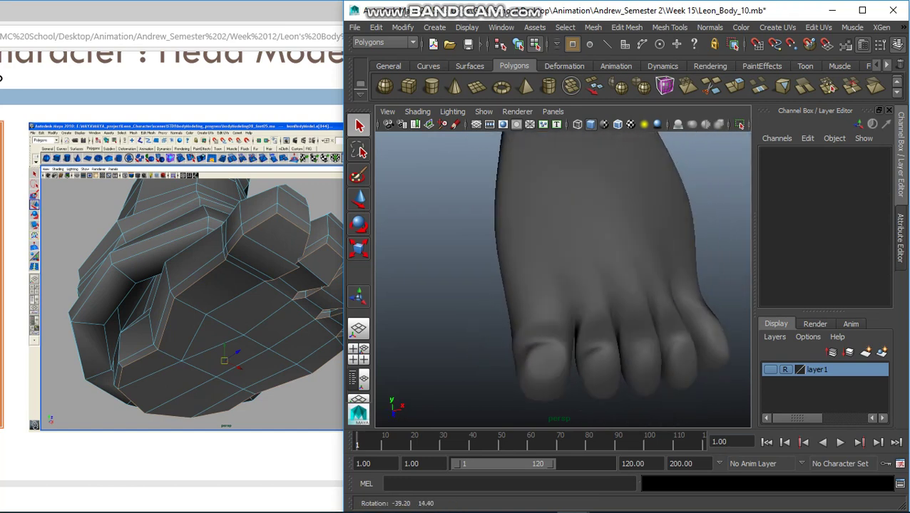
pyautogui.moveTo(563, 279)
pyautogui.keyDown('alt'); pyautogui.mouseDown()
pyautogui.moveTo(528, 271)
pyautogui.moveTo(542, 282)
pyautogui.mouseUp(); pyautogui.keyUp('alt')
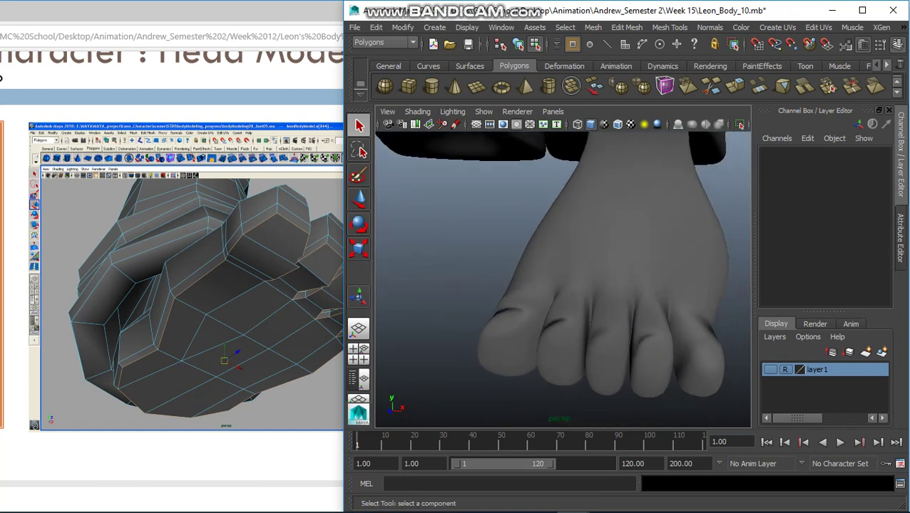
pyautogui.keyDown('alt'); pyautogui.moveTo(542, 282); pyautogui.dragTo(549, 278, button='right'); pyautogui.keyUp('alt')
pyautogui.moveTo(549, 278)
pyautogui.keyDown('alt'); pyautogui.mouseDown()
pyautogui.moveTo(506, 275)
pyautogui.moveTo(542, 271)
pyautogui.mouseUp(); pyautogui.keyUp('alt')
pyautogui.scroll(-3, 556, 278)
pyautogui.scroll(-2, 557, 278)
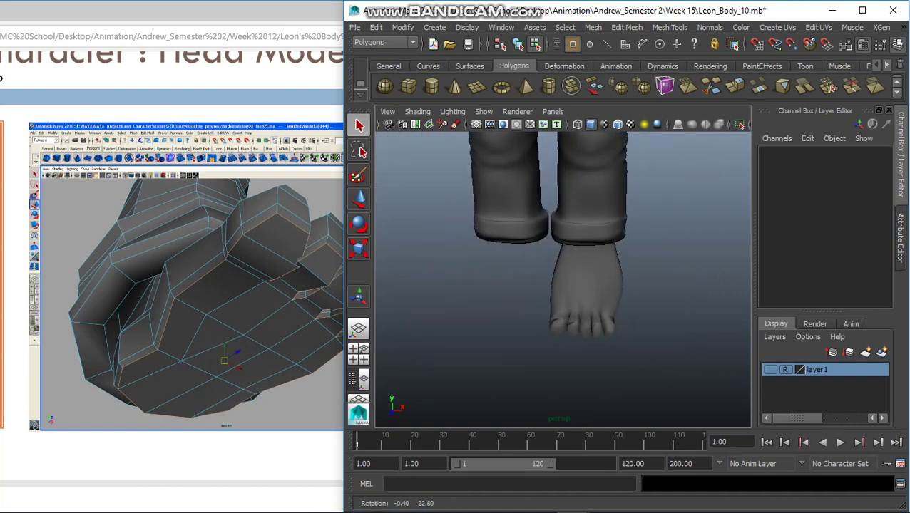
pyautogui.click(585, 285)
pyautogui.moveTo(592, 191); pyautogui.dragTo(645, 182, button='right')
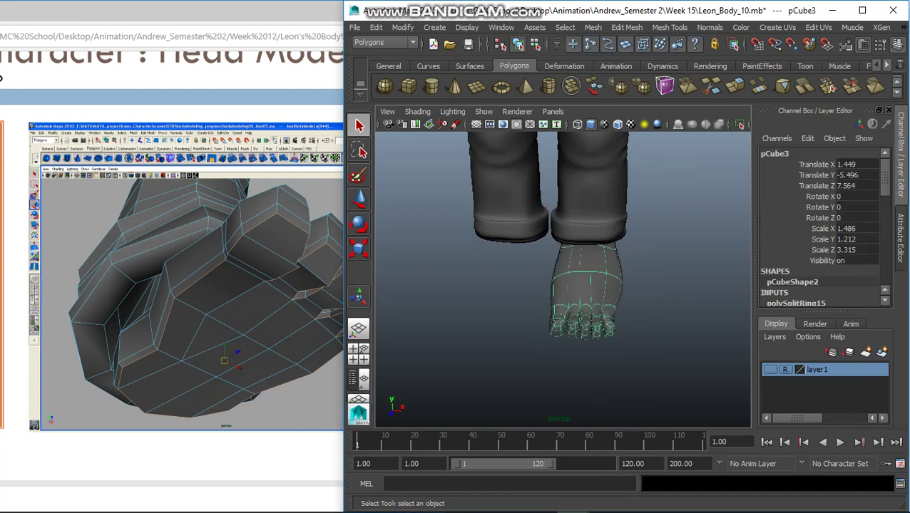
# Step: Duplicate Special the foot as an instance with Scale X -1.0 and move it under the left trouser leg
pyautogui.click(376, 27)
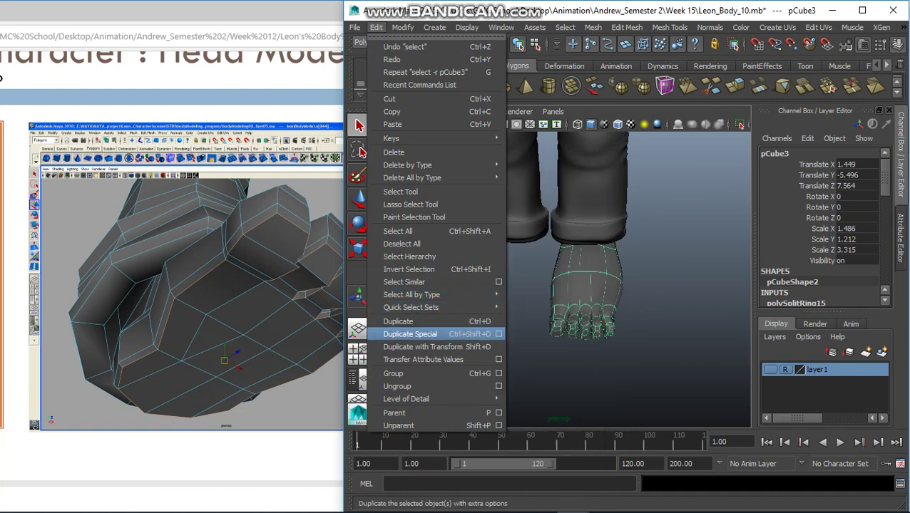
pyautogui.click(499, 334)
pyautogui.click(746, 369)
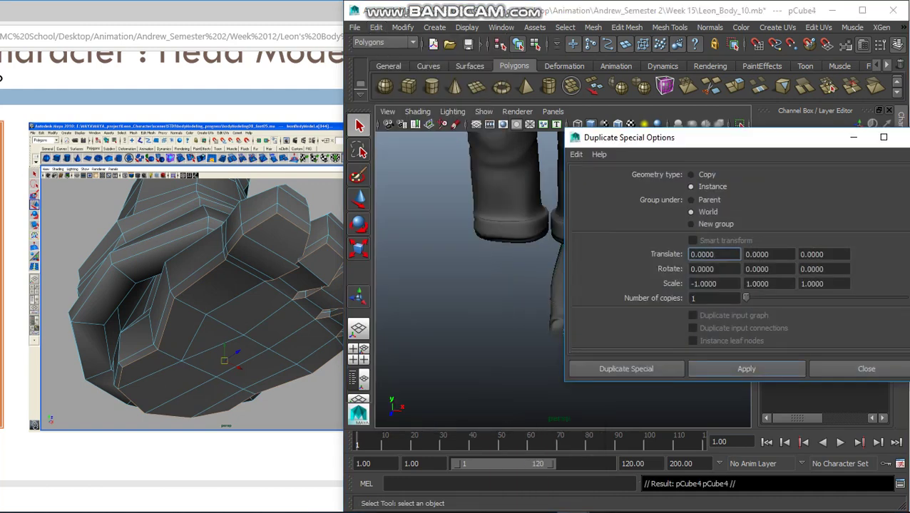
pyautogui.click(866, 369)
pyautogui.press('w')
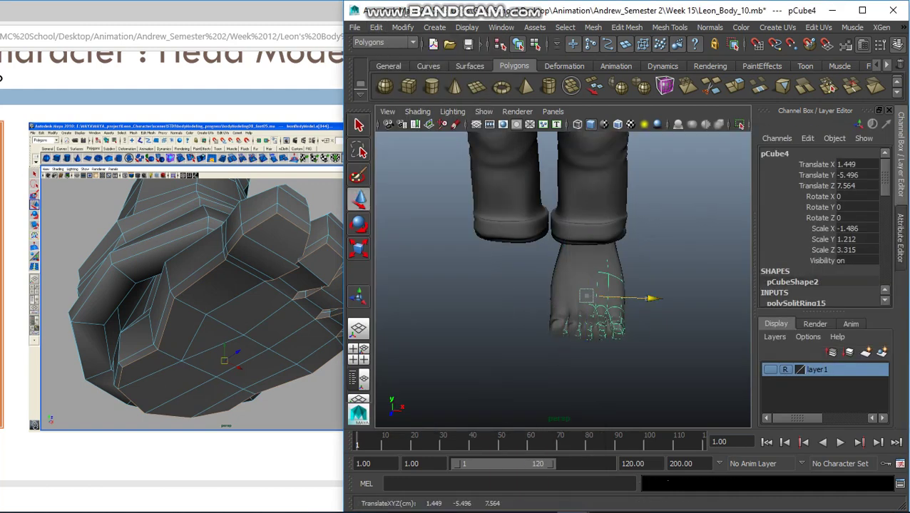
pyautogui.moveTo(628, 298); pyautogui.dragTo(573, 294)
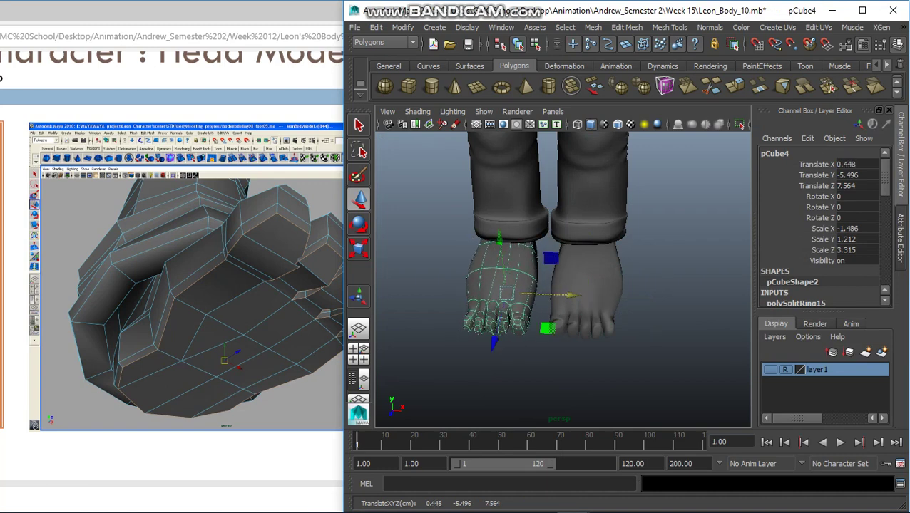
pyautogui.click(641, 342)
pyautogui.moveTo(641, 343)
pyautogui.keyDown('alt'); pyautogui.mouseDown()
pyautogui.moveTo(496, 306)
pyautogui.moveTo(578, 307)
pyautogui.moveTo(538, 307)
pyautogui.mouseUp(); pyautogui.keyUp('alt')
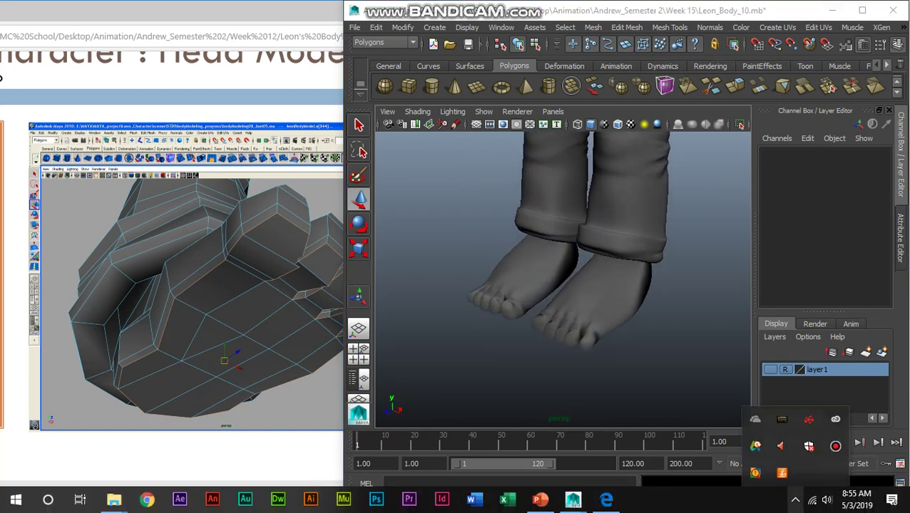
# Step: Zoom in, select the right foot mesh and switch it to vertex mode
pyautogui.scroll(2, 564, 279)
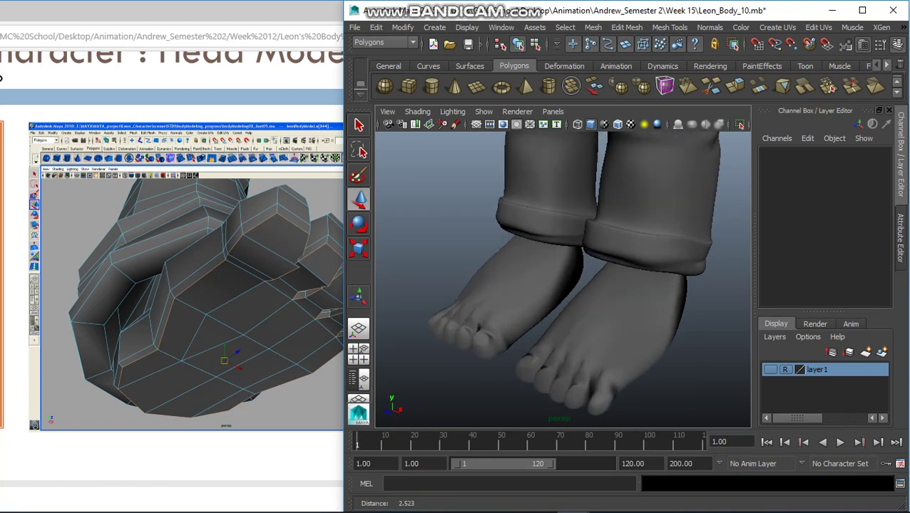
pyautogui.scroll(1, 563, 278)
pyautogui.scroll(3, 563, 278)
pyautogui.scroll(1, 564, 278)
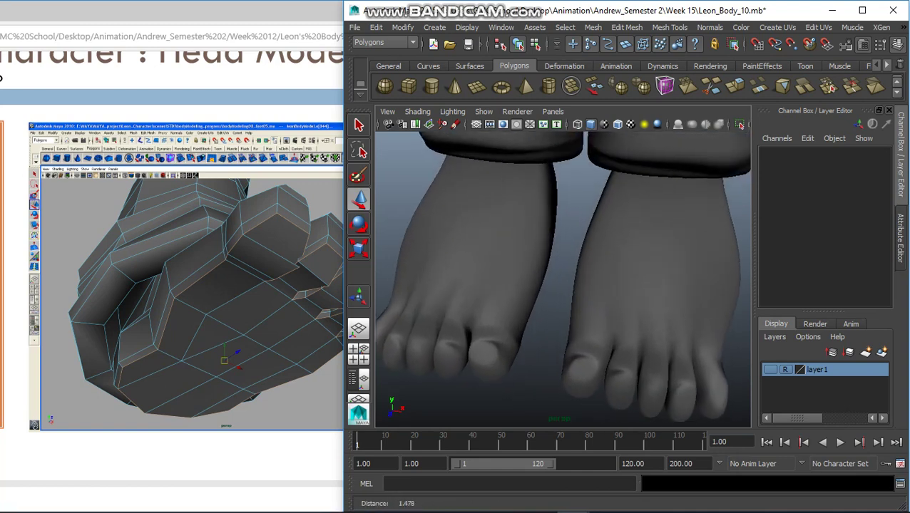
pyautogui.scroll(1, 563, 278)
pyautogui.scroll(1, 563, 279)
pyautogui.scroll(1, 563, 278)
pyautogui.click(642, 285)
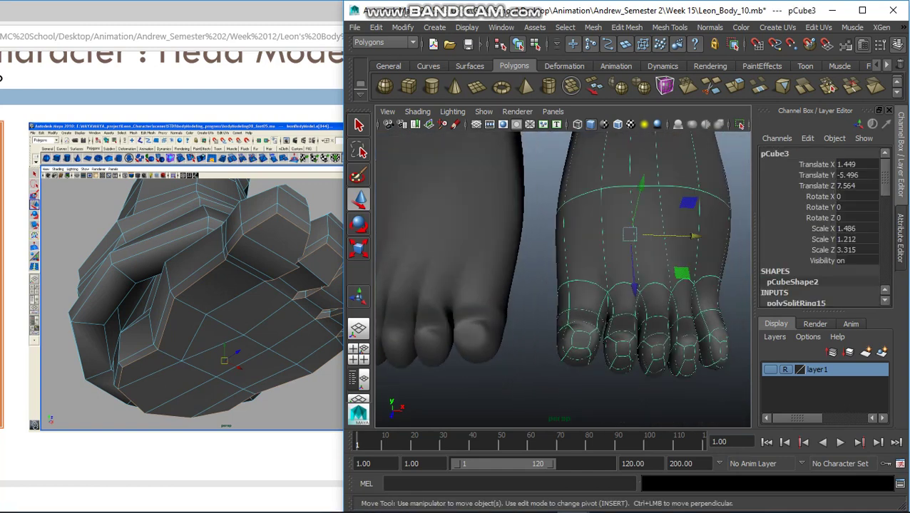
pyautogui.press('q')
pyautogui.rightClick(580, 193)
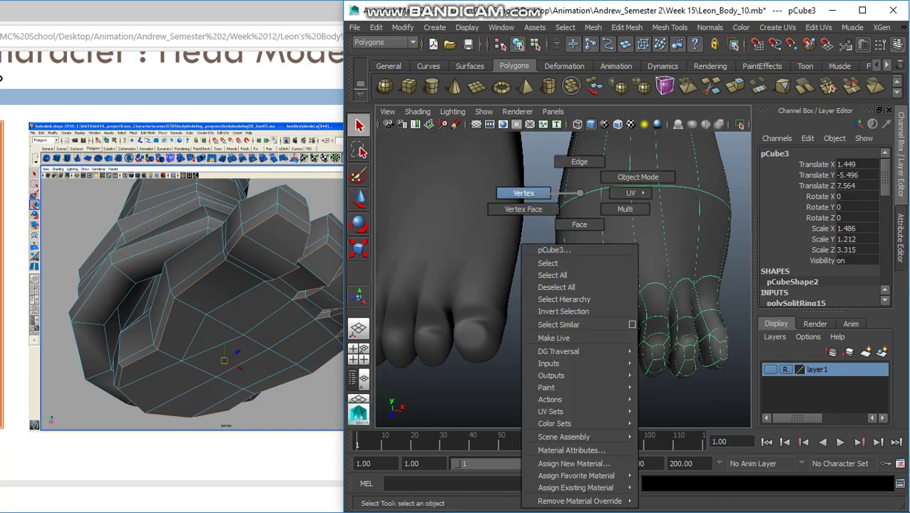
pyautogui.moveTo(580, 193); pyautogui.dragTo(524, 193, button='right')
# Step: Select a big-toe vertex with the Move tool, then view the whole foot and leg
pyautogui.keyDown('alt'); pyautogui.moveTo(542, 285); pyautogui.dragTo(499, 271); pyautogui.keyUp('alt')
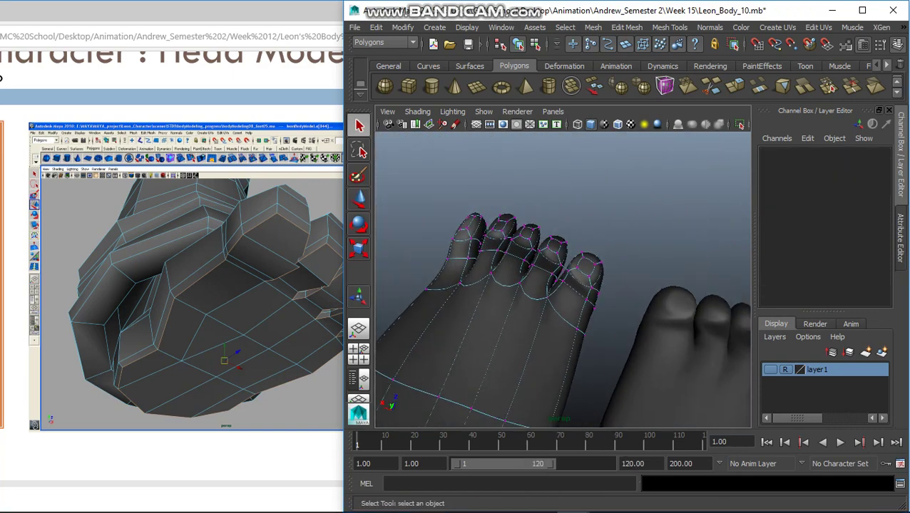
pyautogui.keyDown('alt'); pyautogui.moveTo(556, 285); pyautogui.dragTo(599, 300, button='right'); pyautogui.keyUp('alt')
pyautogui.keyDown('alt'); pyautogui.moveTo(599, 300); pyautogui.dragTo(652, 312); pyautogui.keyUp('alt')
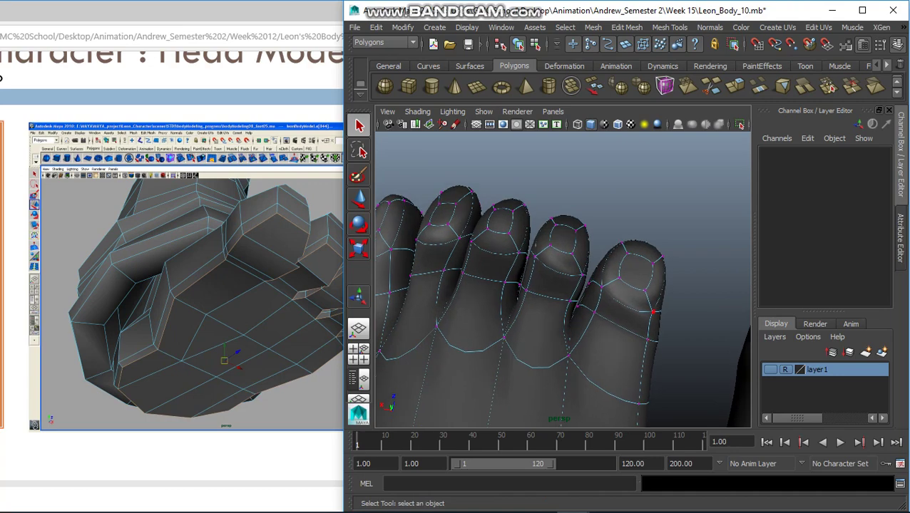
pyautogui.click(653, 311)
pyautogui.press('w')
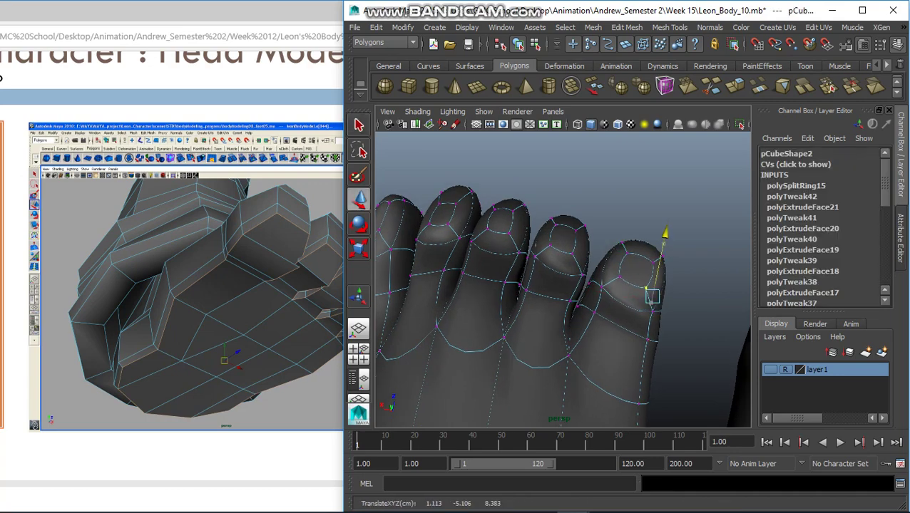
pyautogui.keyDown('alt'); pyautogui.moveTo(653, 289); pyautogui.dragTo(627, 300); pyautogui.keyUp('alt')
pyautogui.keyDown('alt'); pyautogui.moveTo(627, 299); pyautogui.dragTo(599, 307, button='right'); pyautogui.keyUp('alt')
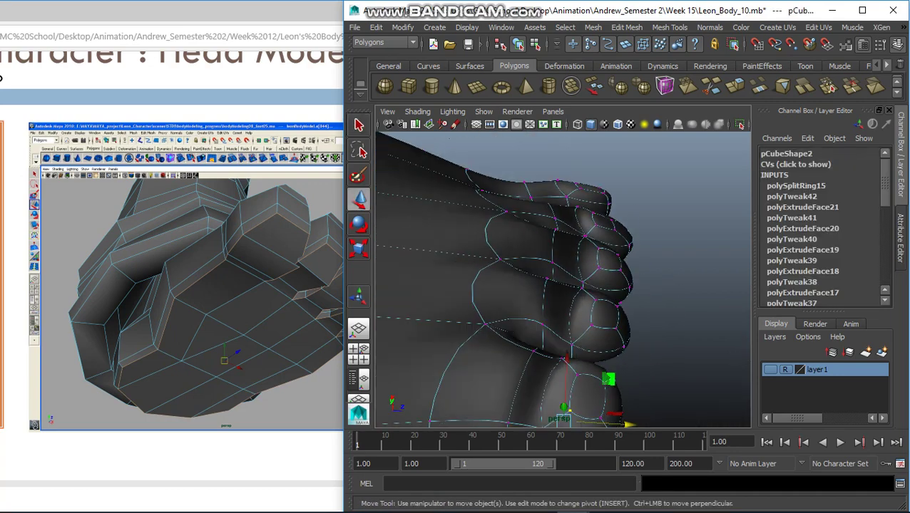
pyautogui.moveTo(599, 307)
pyautogui.keyDown('alt'); pyautogui.mouseDown()
pyautogui.moveTo(542, 312)
pyautogui.moveTo(574, 306)
pyautogui.mouseUp(); pyautogui.keyUp('alt')
pyautogui.scroll(2, 570, 298)
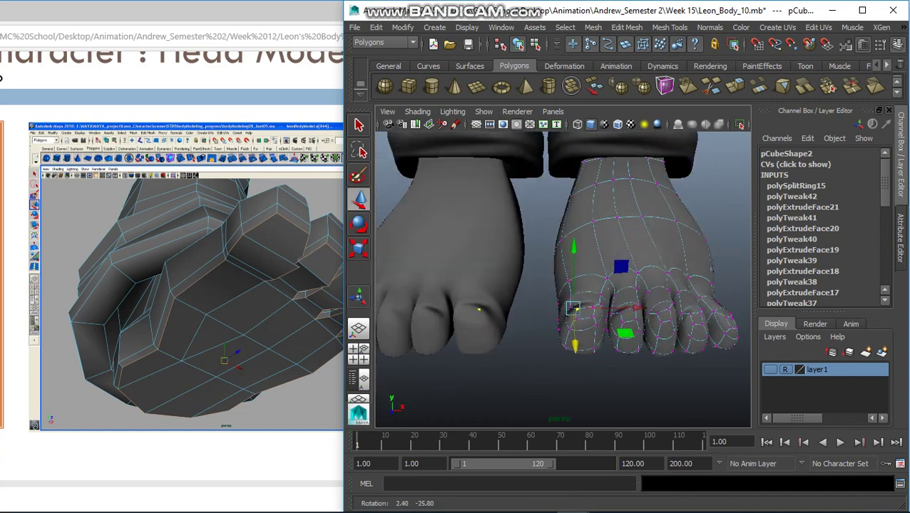
pyautogui.scroll(2, 574, 308)
# Step: Pull a toe vertex to reshape the toe and nudge it sideways along X
pyautogui.press('q')
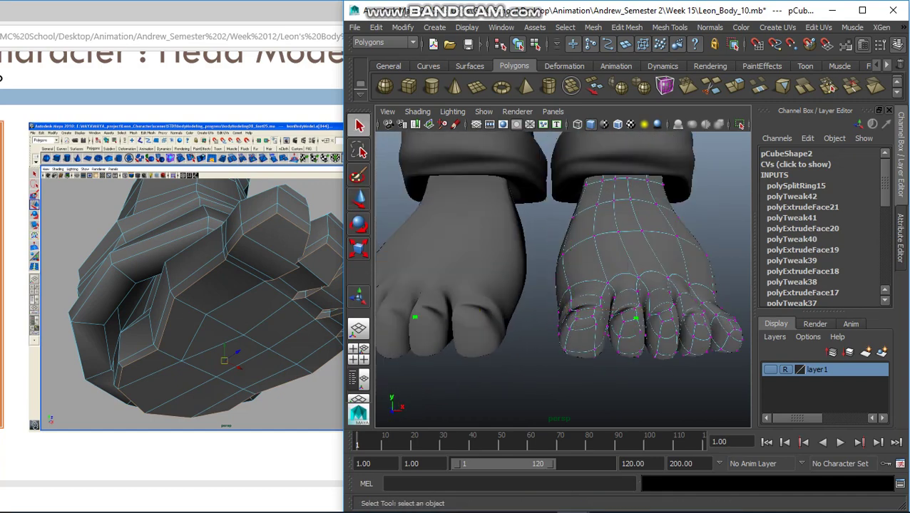
pyautogui.press('w')
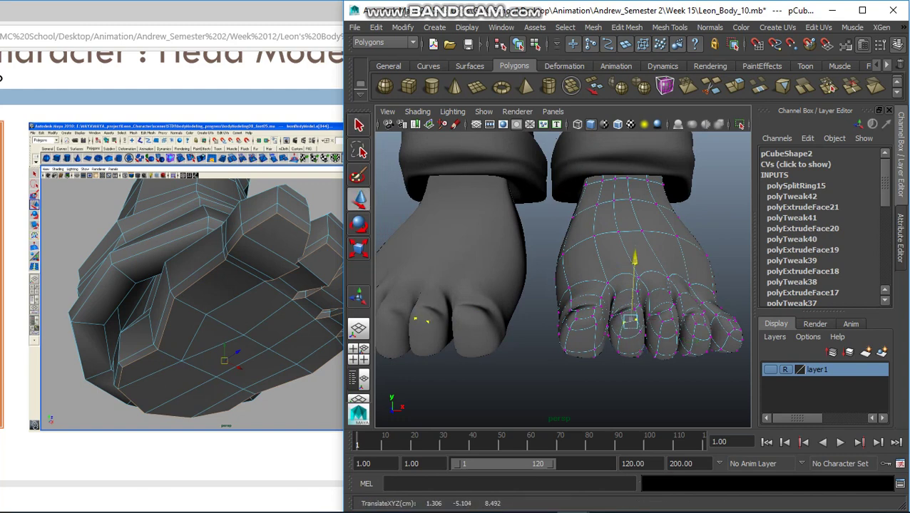
pyautogui.press('q')
pyautogui.scroll(2, 564, 278)
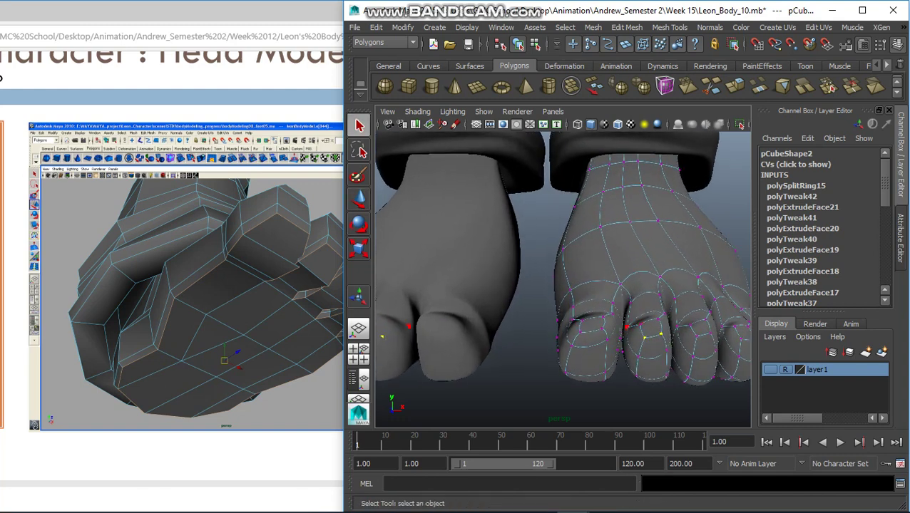
pyautogui.press('w')
pyautogui.moveTo(628, 361); pyautogui.dragTo(623, 349)
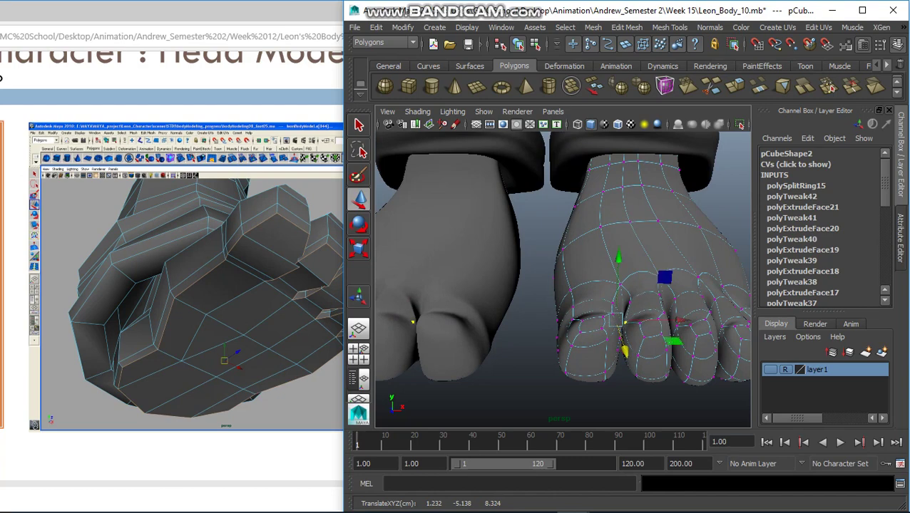
pyautogui.moveTo(683, 321)
pyautogui.mouseDown()
pyautogui.moveTo(584, 285)
pyautogui.moveTo(613, 257)
pyautogui.mouseUp()
pyautogui.press('q')
pyautogui.moveTo(589, 196); pyautogui.dragTo(589, 223, button='right')
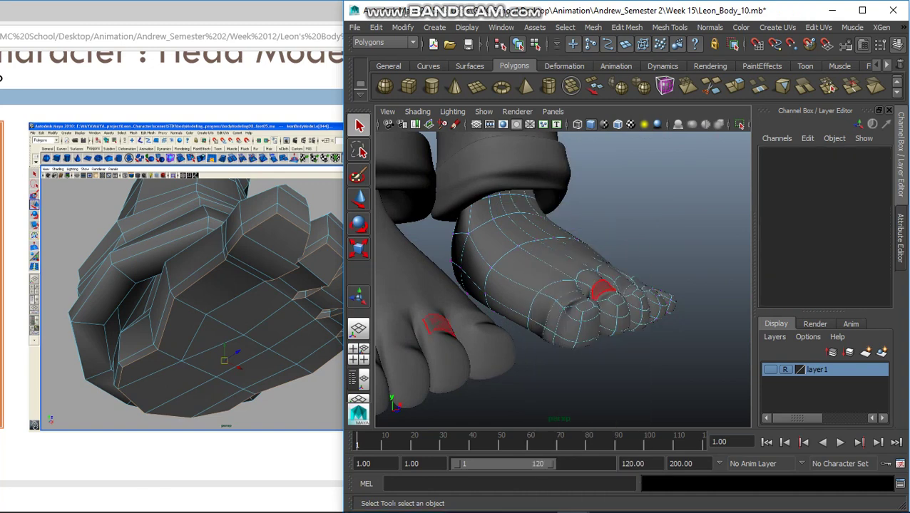
pyautogui.click(588, 328)
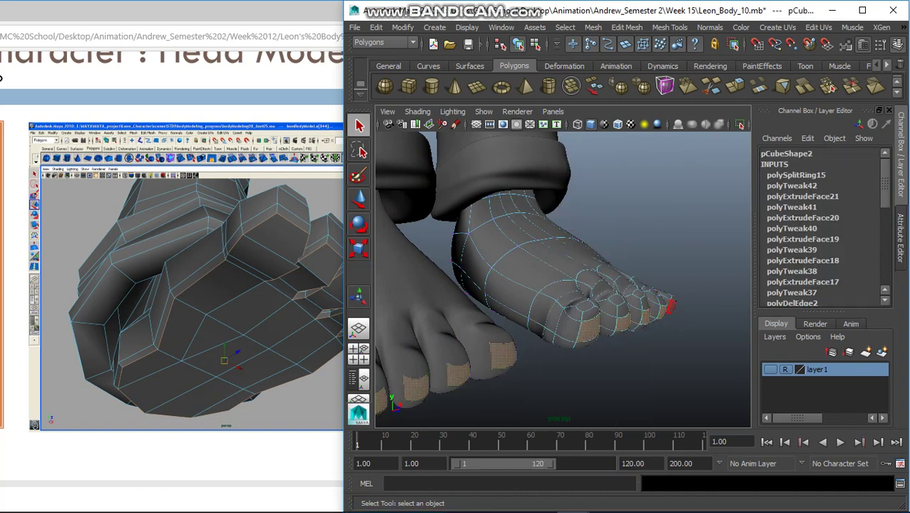
pyautogui.press('w')
pyautogui.moveTo(694, 336); pyautogui.dragTo(699, 340)
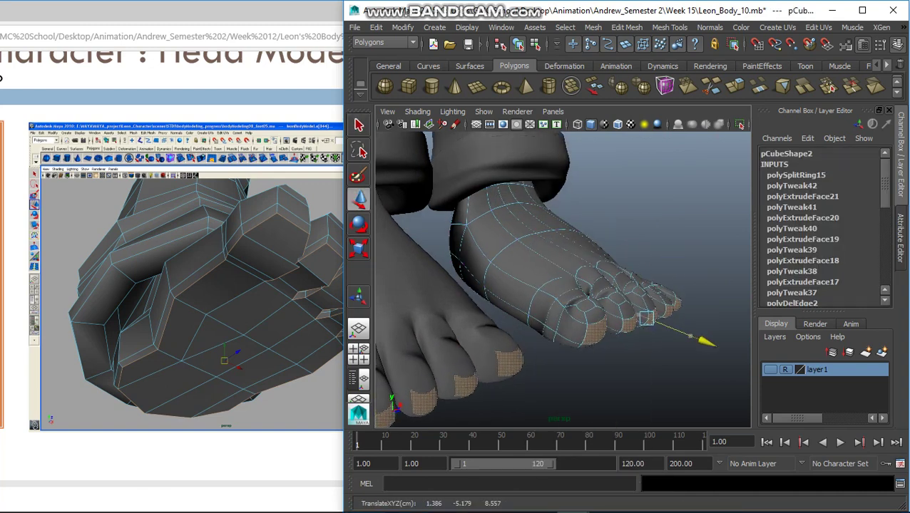
pyautogui.press('q')
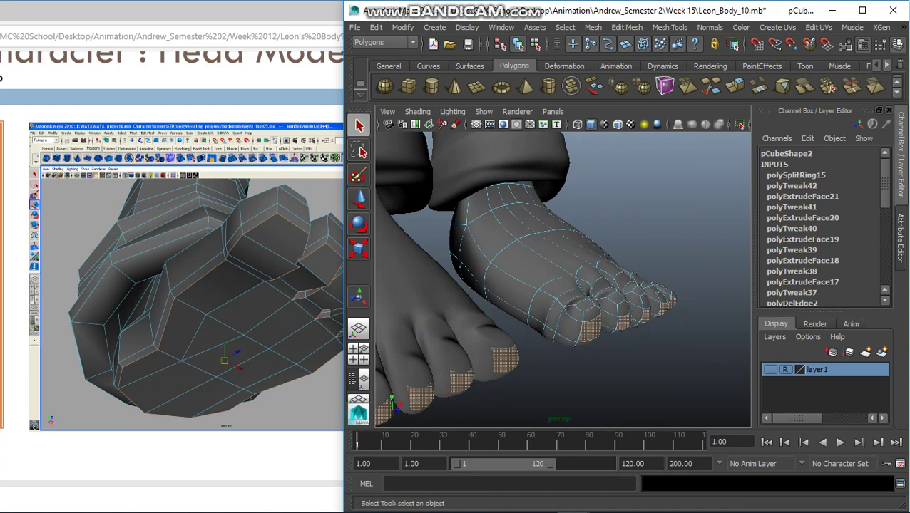
pyautogui.moveTo(542, 271)
pyautogui.keyDown('alt'); pyautogui.mouseDown()
pyautogui.moveTo(585, 278)
pyautogui.moveTo(556, 236)
pyautogui.moveTo(614, 193)
pyautogui.mouseUp(); pyautogui.keyUp('alt')
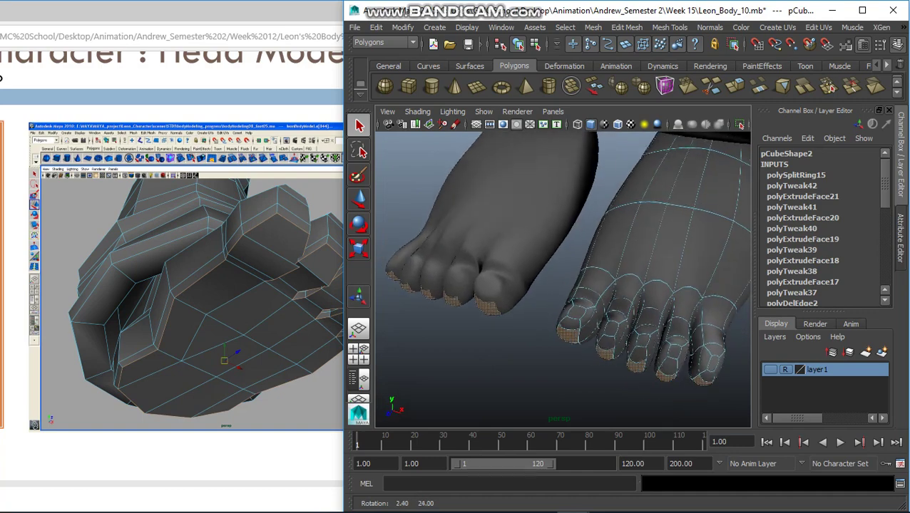
# Step: In vertex mode, pick a toe vertex and nudge it slightly upward
pyautogui.rightClick(613, 192)
pyautogui.click(557, 193)
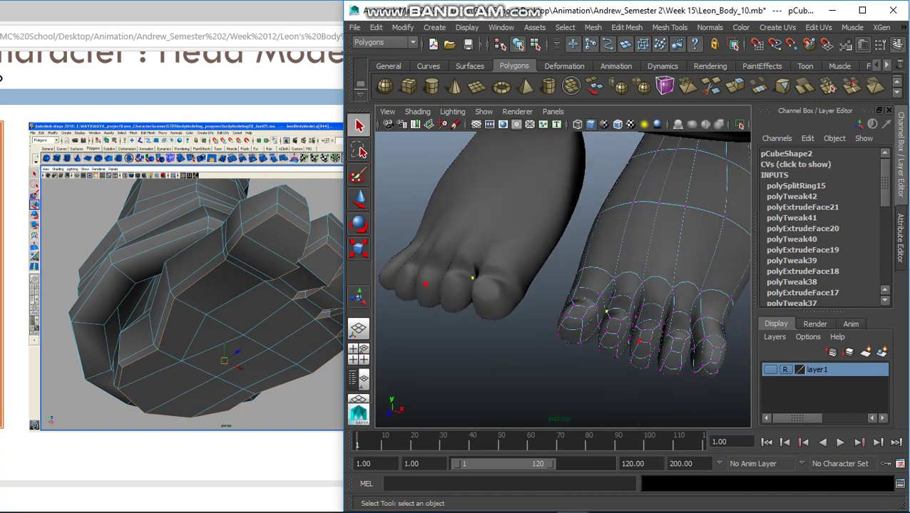
pyautogui.scroll(1, 605, 315)
pyautogui.scroll(1, 605, 315)
pyautogui.scroll(1, 605, 315)
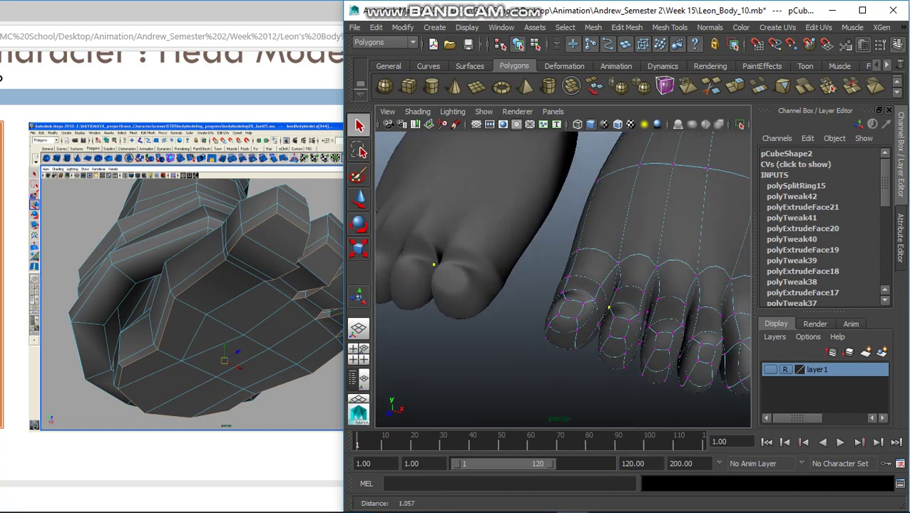
pyautogui.click(690, 336)
pyautogui.press('w')
pyautogui.moveTo(682, 378); pyautogui.dragTo(684, 366)
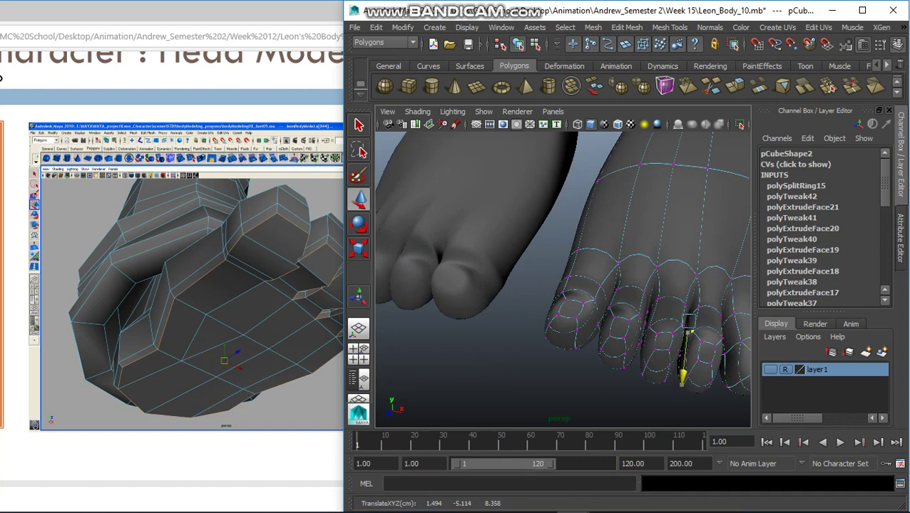
pyautogui.press('q')
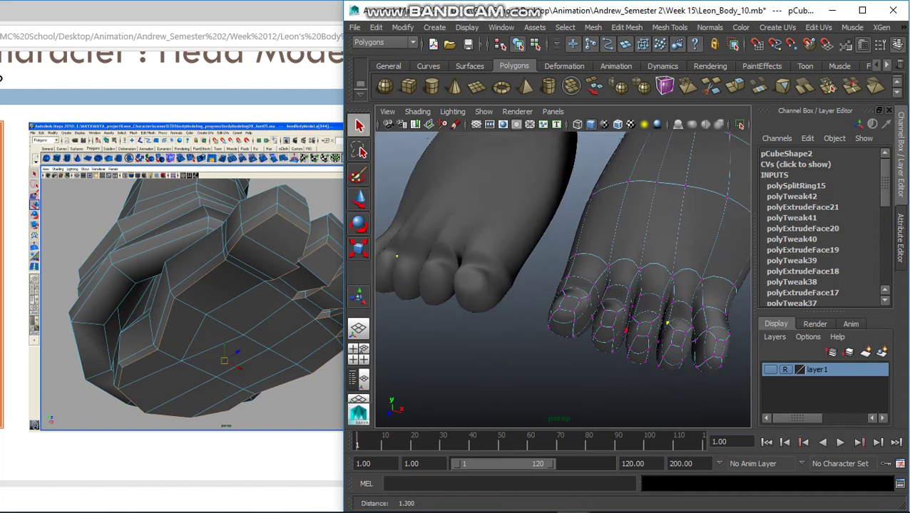
# Step: Reposition the selected toe vertex, then pick a different toe vertex
pyautogui.keyDown('alt'); pyautogui.moveTo(691, 327); pyautogui.dragTo(713, 333); pyautogui.keyUp('alt')
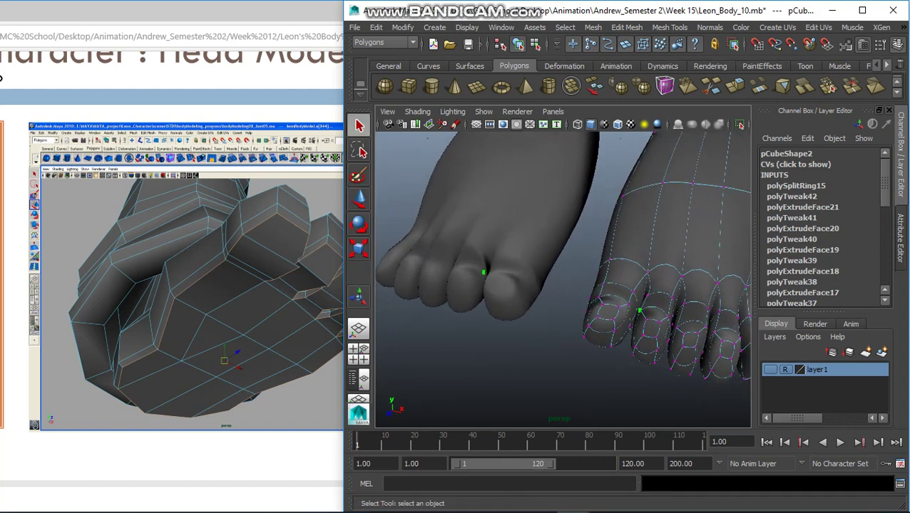
pyautogui.press('w')
pyautogui.moveTo(627, 350); pyautogui.dragTo(625, 349)
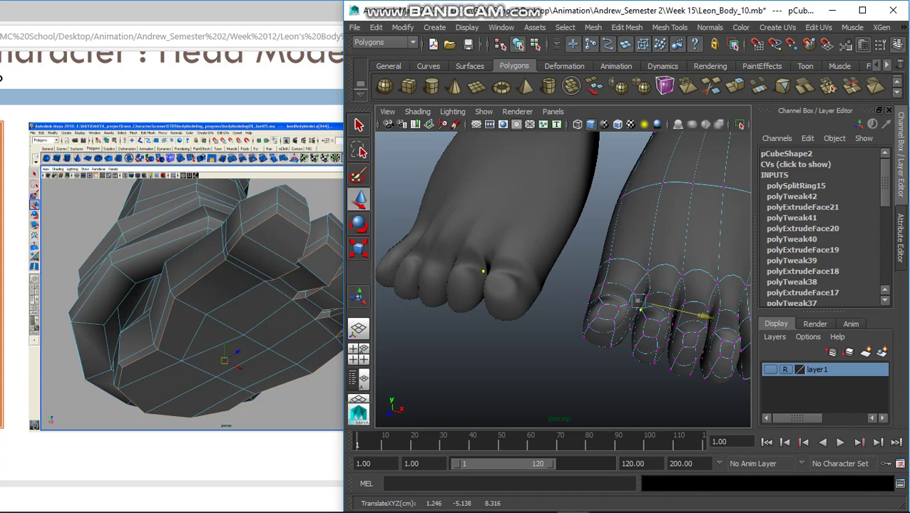
pyautogui.press('q')
pyautogui.click(483, 258)
pyautogui.press('w')
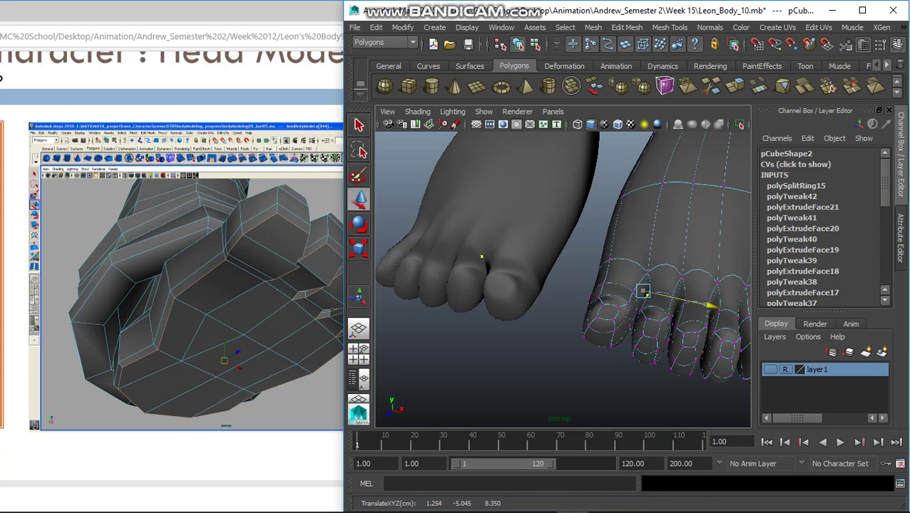
pyautogui.press('q')
# Step: From a close front view of both feet, raise the toe vertex upward
pyautogui.keyDown('alt'); pyautogui.moveTo(481, 257); pyautogui.dragTo(422, 268); pyautogui.keyUp('alt')
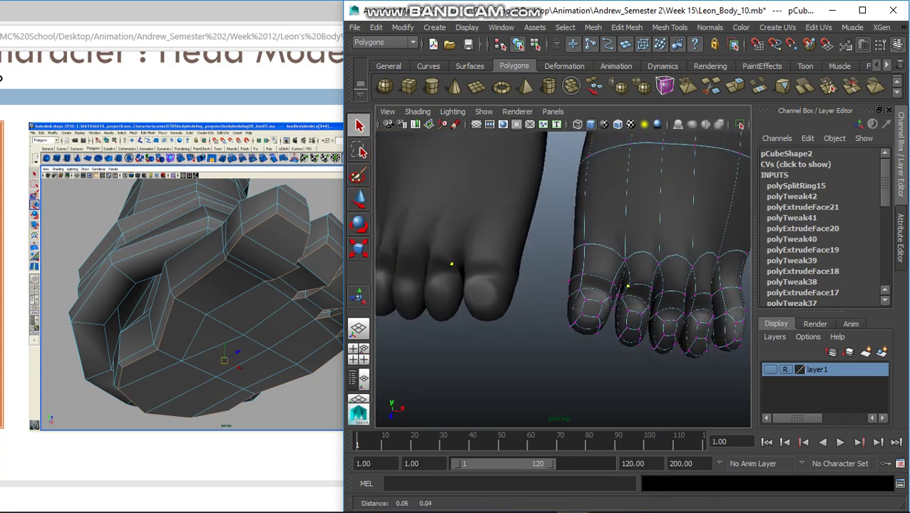
pyautogui.press('w')
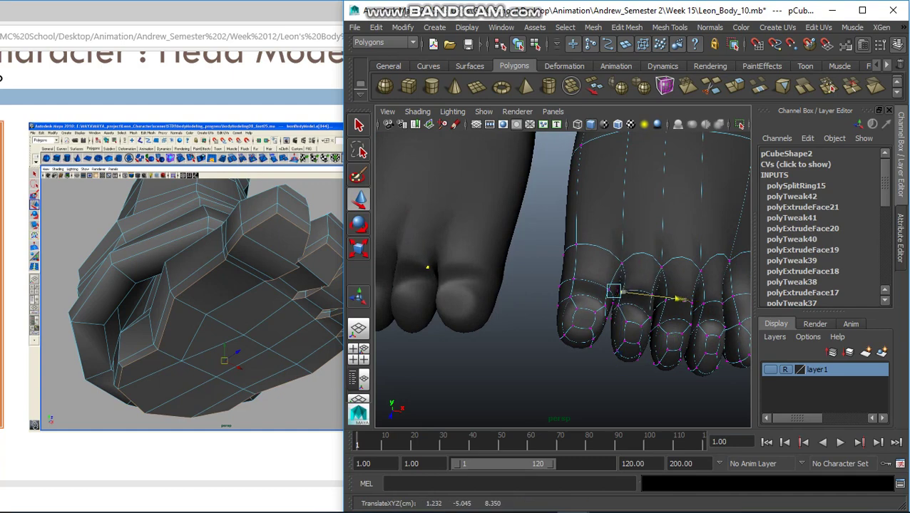
pyautogui.keyDown('alt'); pyautogui.moveTo(485, 271); pyautogui.dragTo(556, 281); pyautogui.keyUp('alt')
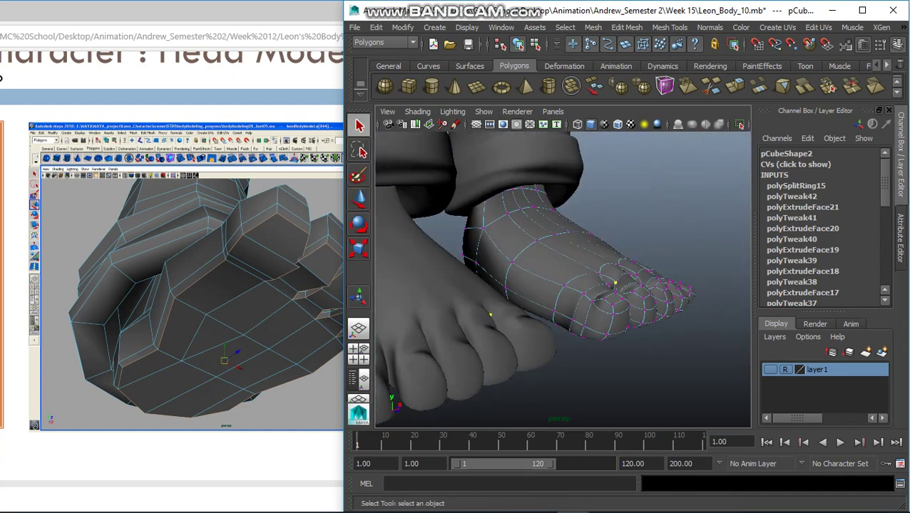
pyautogui.scroll(2, 564, 278)
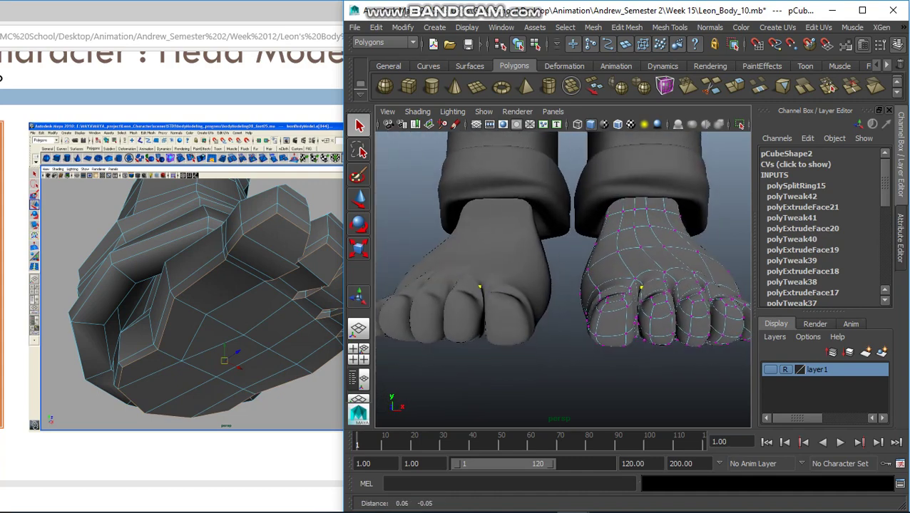
pyautogui.scroll(2, 564, 278)
pyautogui.scroll(2, 564, 278)
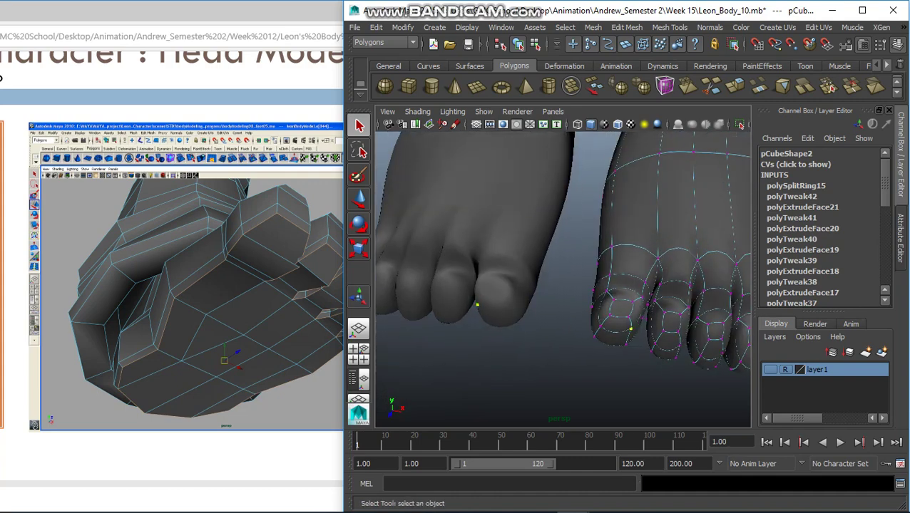
pyautogui.moveTo(542, 279)
pyautogui.keyDown('alt'); pyautogui.mouseDown()
pyautogui.moveTo(571, 281)
pyautogui.moveTo(556, 271)
pyautogui.moveTo(563, 264)
pyautogui.mouseUp(); pyautogui.keyUp('alt')
pyautogui.scroll(-3, 563, 278)
pyautogui.press('w')
pyautogui.moveTo(632, 246); pyautogui.dragTo(633, 241)
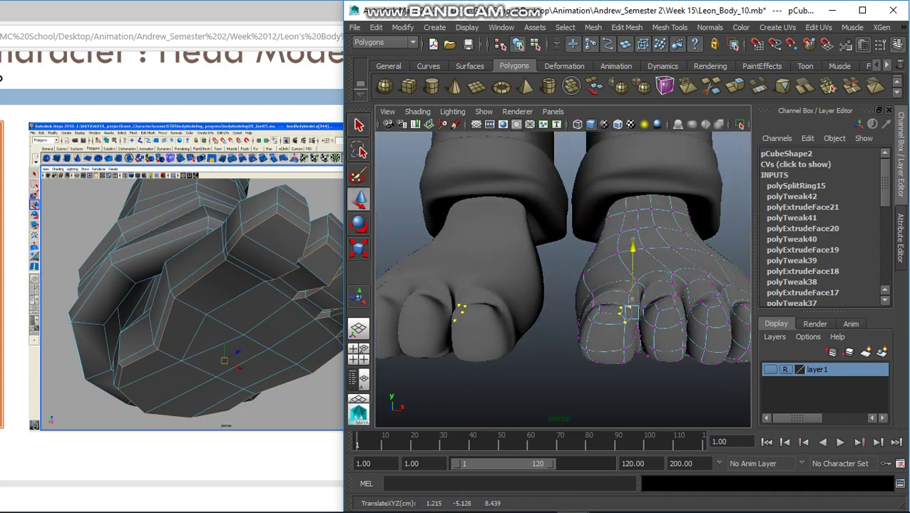
pyautogui.press('q')
# Step: Clear the selection and adjust the position of a little-toe vertex
pyautogui.moveTo(563, 285)
pyautogui.keyDown('alt'); pyautogui.mouseDown()
pyautogui.moveTo(574, 246)
pyautogui.moveTo(571, 281)
pyautogui.moveTo(628, 264)
pyautogui.moveTo(578, 271)
pyautogui.moveTo(592, 242)
pyautogui.mouseUp(); pyautogui.keyUp('alt')
pyautogui.click(563, 371)
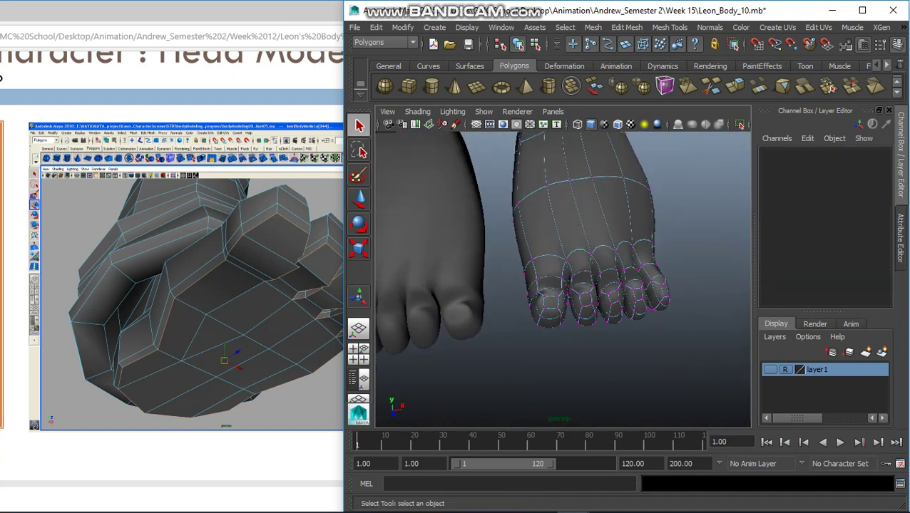
pyautogui.keyDown('alt'); pyautogui.moveTo(564, 285); pyautogui.dragTo(589, 263); pyautogui.keyUp('alt')
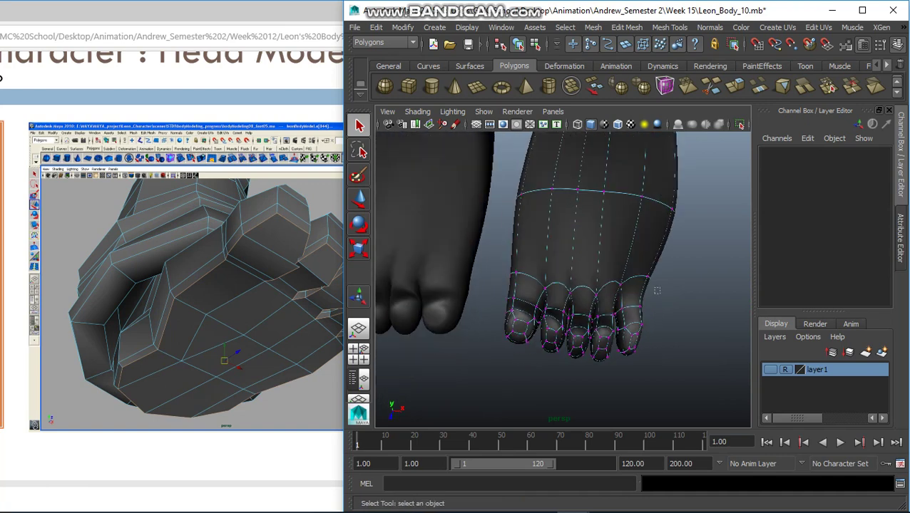
pyautogui.click(647, 309)
pyautogui.press('w')
pyautogui.moveTo(706, 316); pyautogui.dragTo(713, 317)
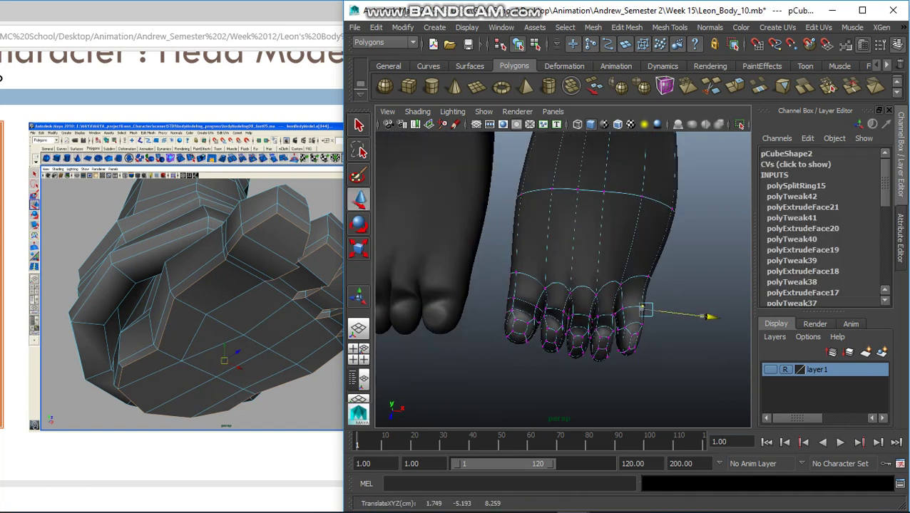
pyautogui.press('q')
pyautogui.press('w')
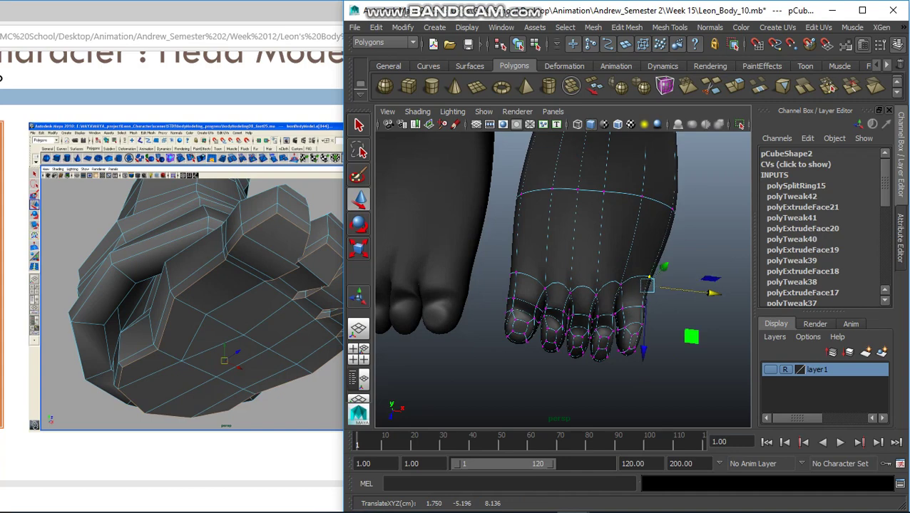
pyautogui.press('q')
# Step: Push the selected toe vertex slightly forward
pyautogui.moveTo(563, 285)
pyautogui.keyDown('alt'); pyautogui.mouseDown()
pyautogui.moveTo(499, 307)
pyautogui.moveTo(549, 278)
pyautogui.moveTo(535, 279)
pyautogui.mouseUp(); pyautogui.keyUp('alt')
pyautogui.scroll(3, 564, 278)
pyautogui.scroll(3, 564, 278)
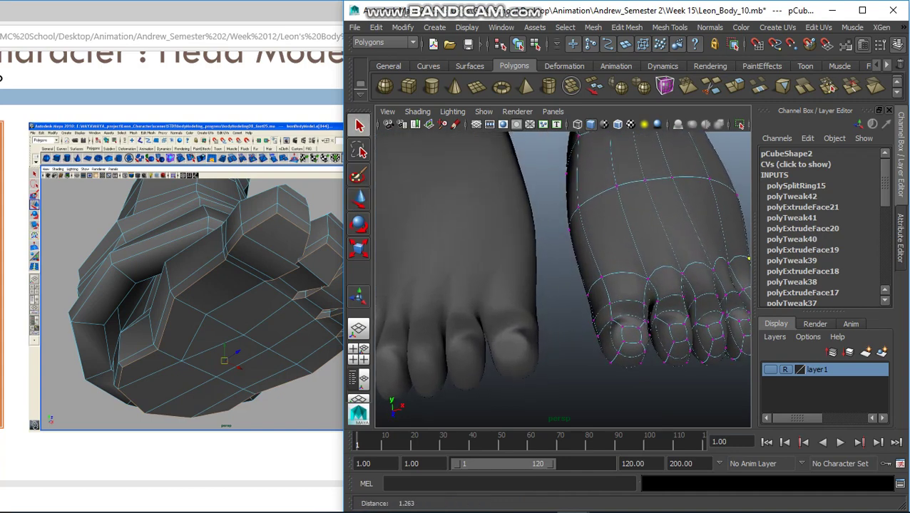
pyautogui.keyDown('alt'); pyautogui.moveTo(524, 328); pyautogui.dragTo(527, 326); pyautogui.keyUp('alt')
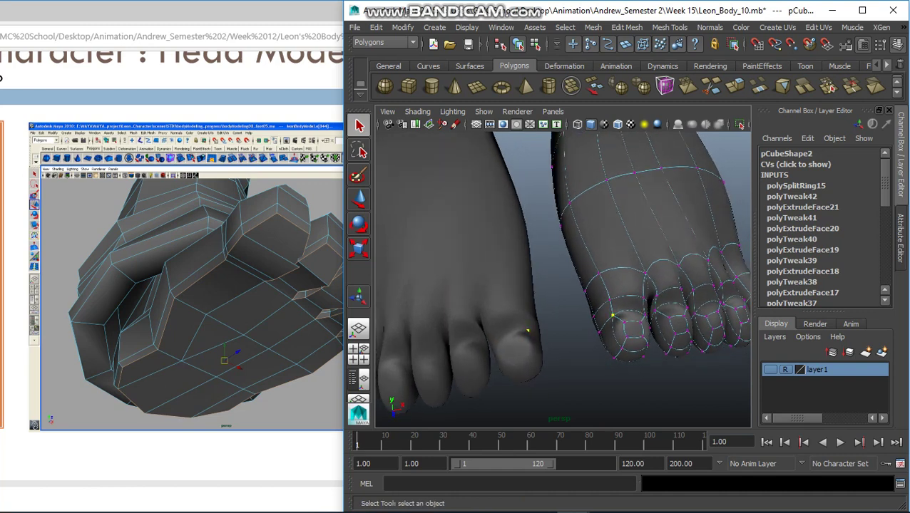
pyautogui.press('w')
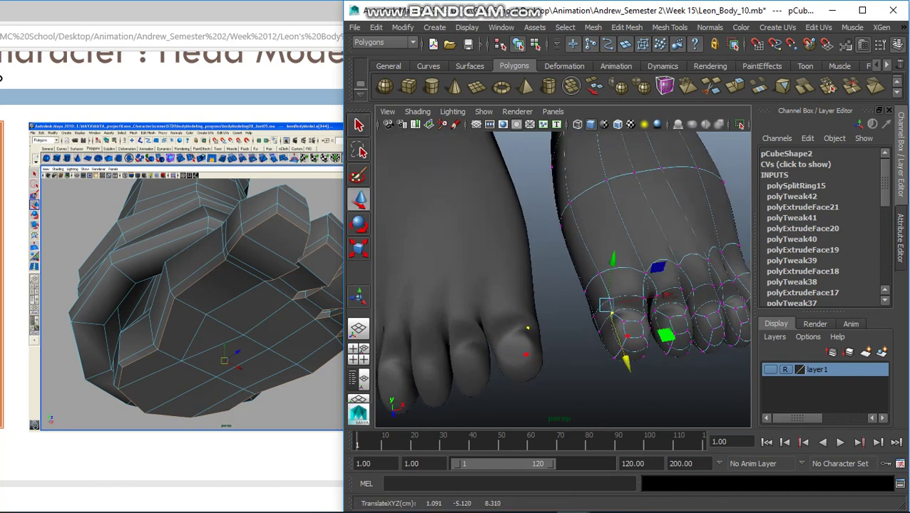
pyautogui.press('q')
pyautogui.press('w')
pyautogui.moveTo(626, 361); pyautogui.dragTo(641, 381)
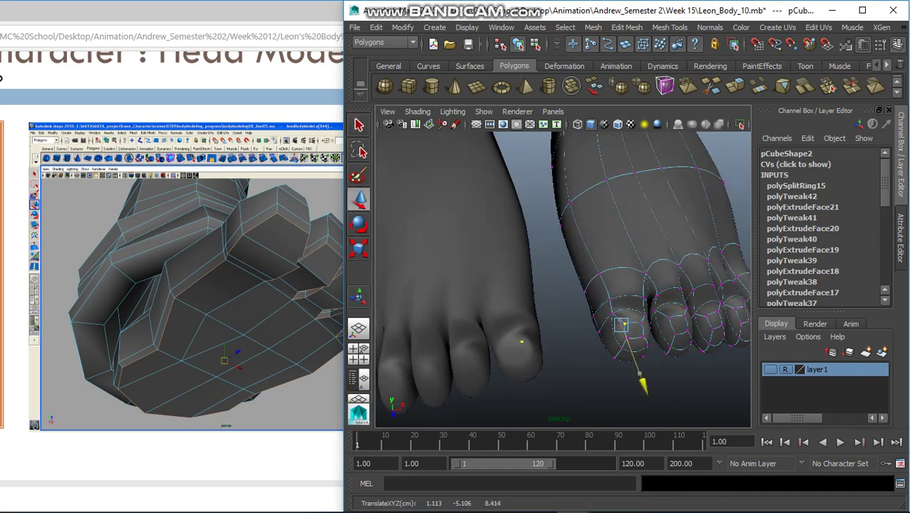
pyautogui.press('q')
pyautogui.press('w')
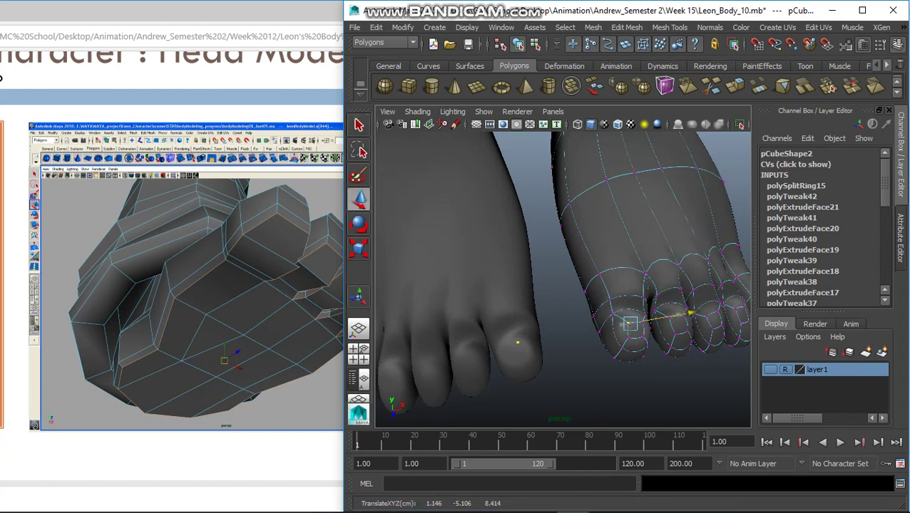
pyautogui.press('q')
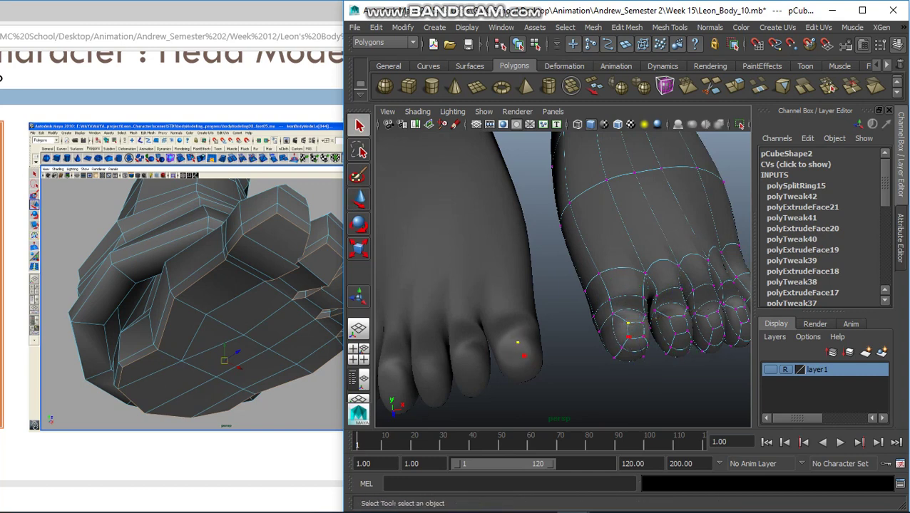
# Step: Pick another toe vertex and slide it sideways across the toe
pyautogui.press('w')
pyautogui.click(692, 319)
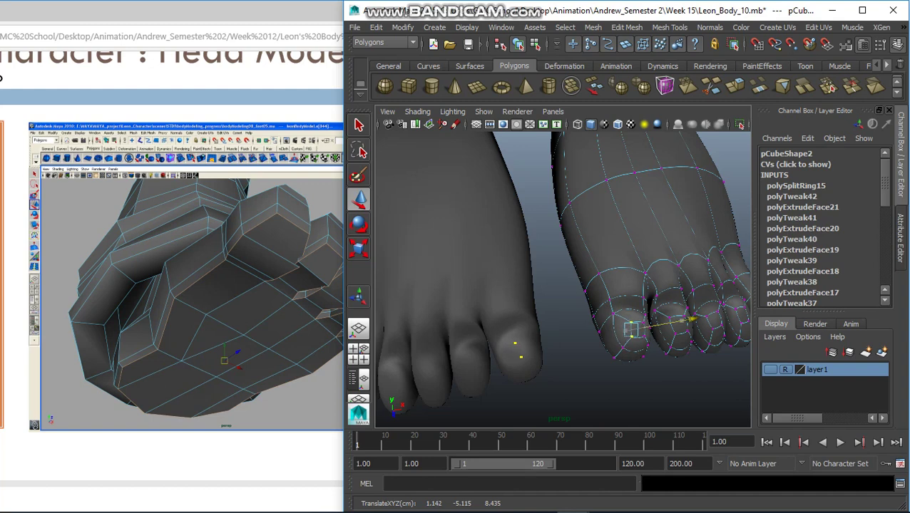
pyautogui.press('q')
pyautogui.keyDown('alt'); pyautogui.moveTo(564, 285); pyautogui.dragTo(570, 271); pyautogui.keyUp('alt')
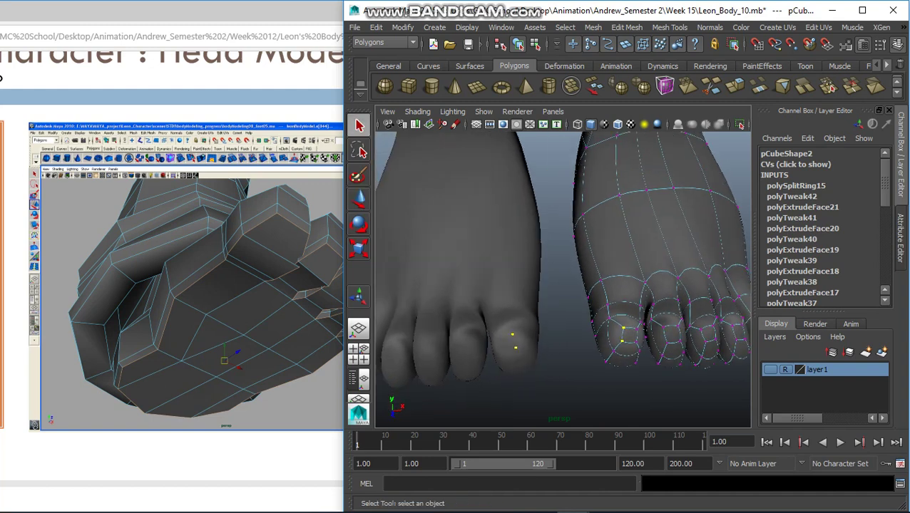
pyautogui.press('w')
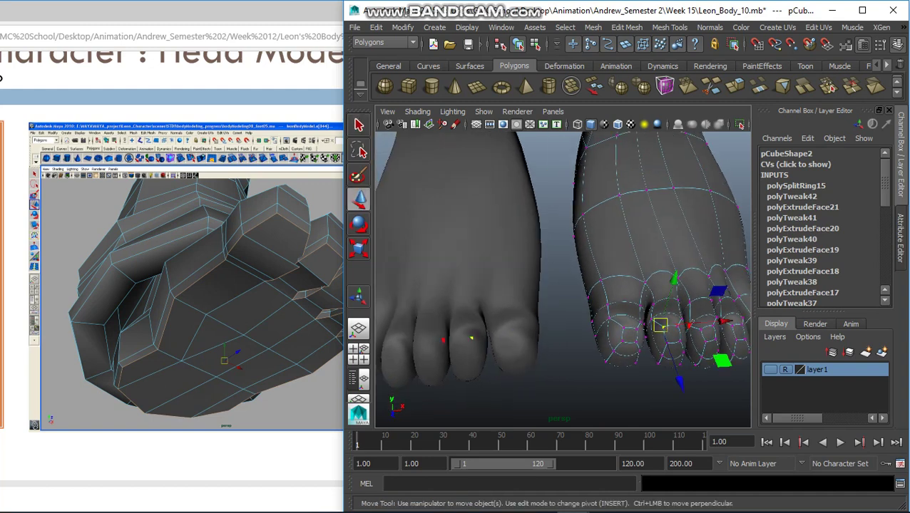
pyautogui.moveTo(724, 322); pyautogui.dragTo(732, 321)
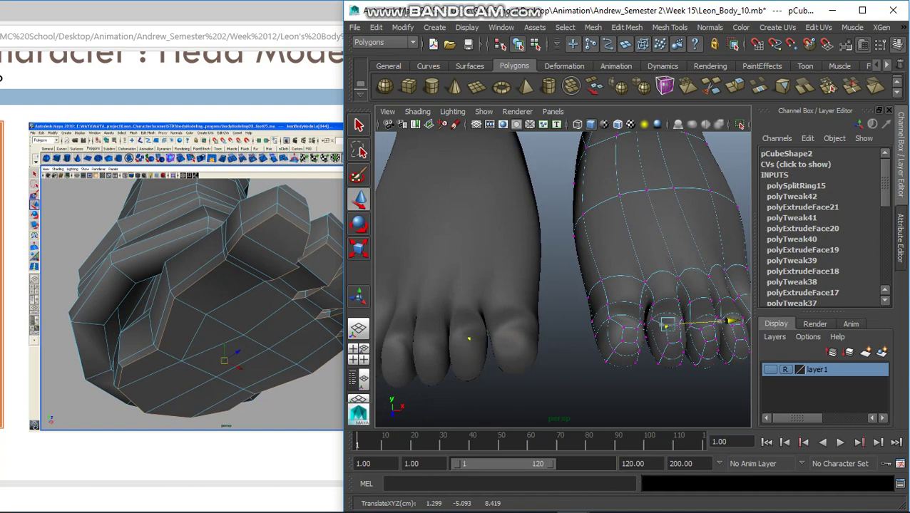
pyautogui.press('q')
# Step: Tumble and zoom to a close front view of both feet's toes
pyautogui.keyDown('alt'); pyautogui.moveTo(563, 285); pyautogui.dragTo(499, 256); pyautogui.keyUp('alt')
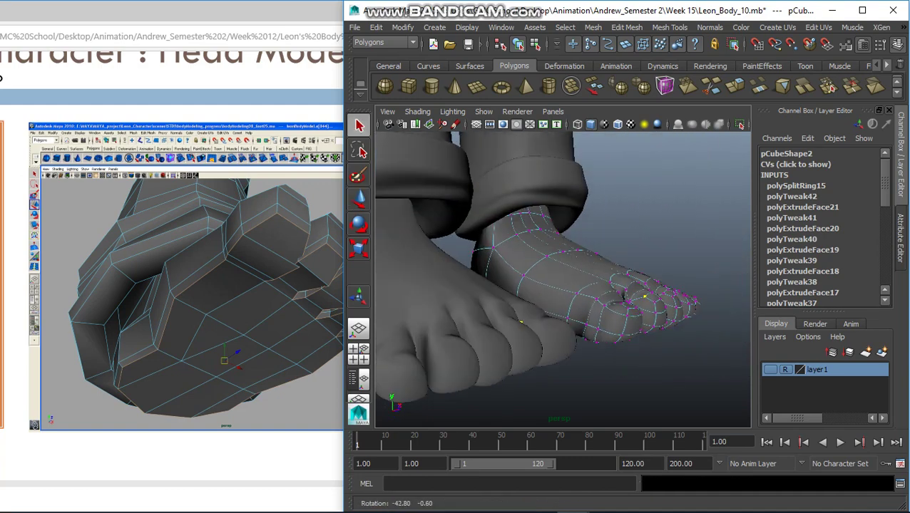
pyautogui.moveTo(563, 285)
pyautogui.keyDown('alt'); pyautogui.mouseDown(button='right')
pyautogui.moveTo(613, 285)
pyautogui.moveTo(556, 286)
pyautogui.mouseUp(button='right'); pyautogui.keyUp('alt')
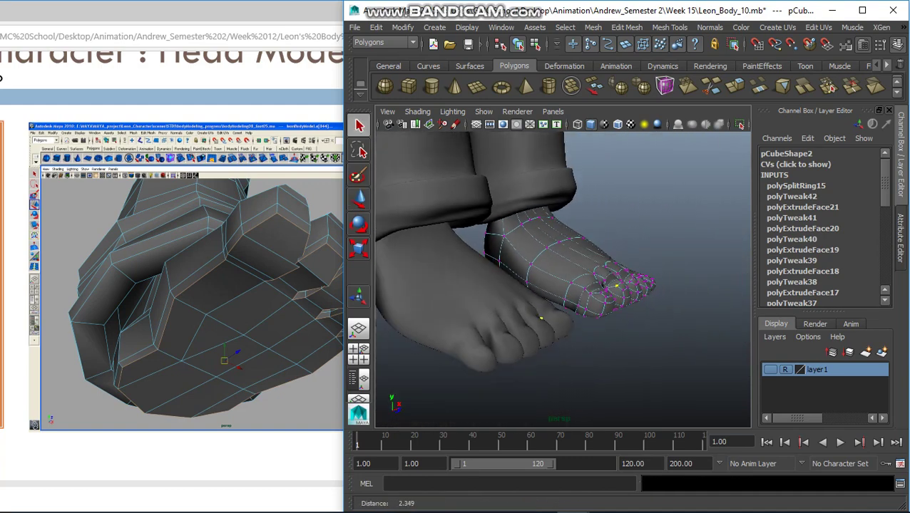
pyautogui.keyDown('alt'); pyautogui.moveTo(563, 285); pyautogui.dragTo(506, 285); pyautogui.keyUp('alt')
pyautogui.scroll(3, 563, 285)
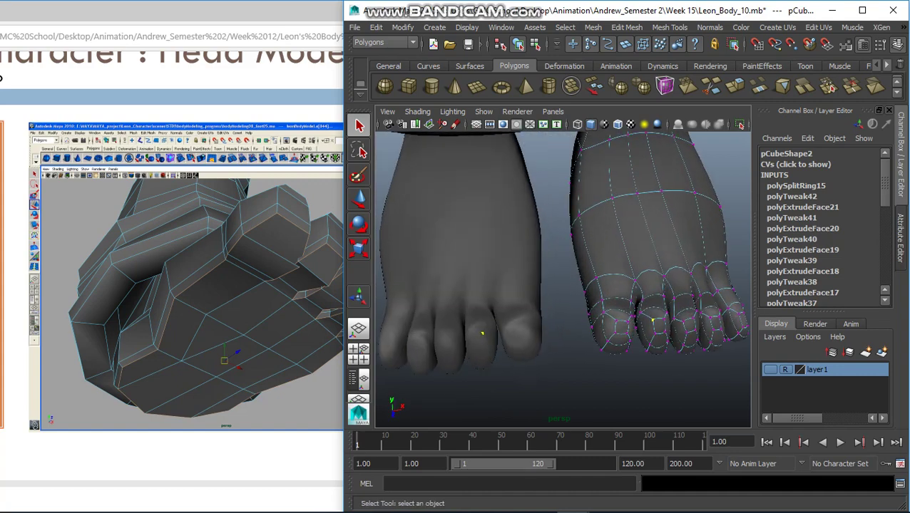
pyautogui.scroll(2, 603, 192)
pyautogui.scroll(1, 602, 193)
pyautogui.moveTo(602, 193); pyautogui.dragTo(602, 225, button='right')
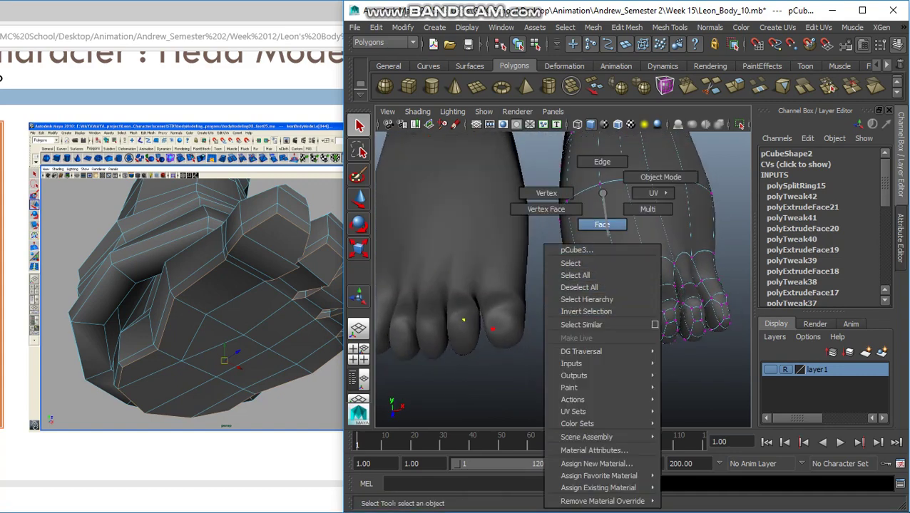
# Step: In face mode, move the big-toe and second-toe nail faces into place
pyautogui.click(599, 318)
pyautogui.press('w')
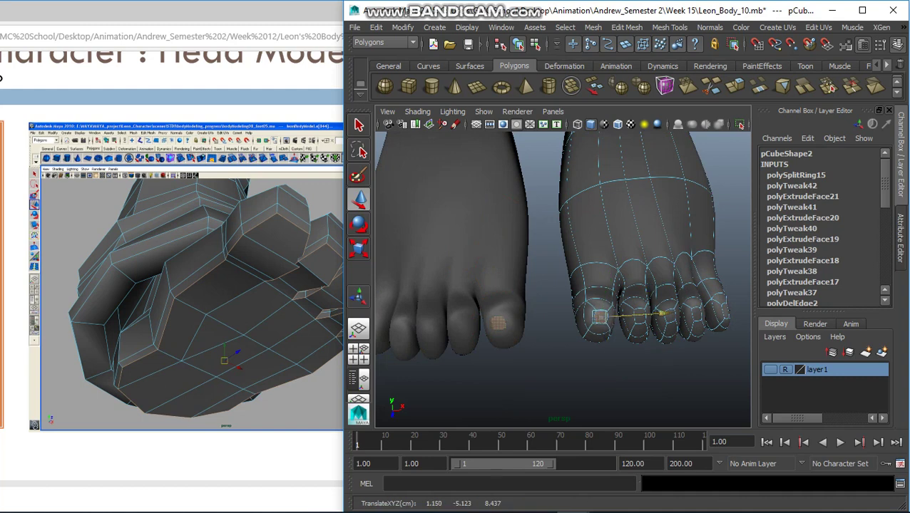
pyautogui.press('q')
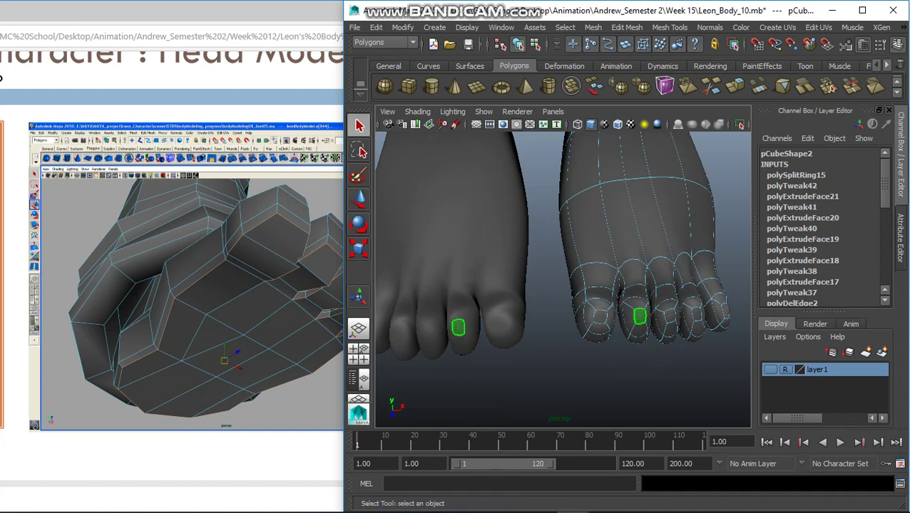
pyautogui.press('w')
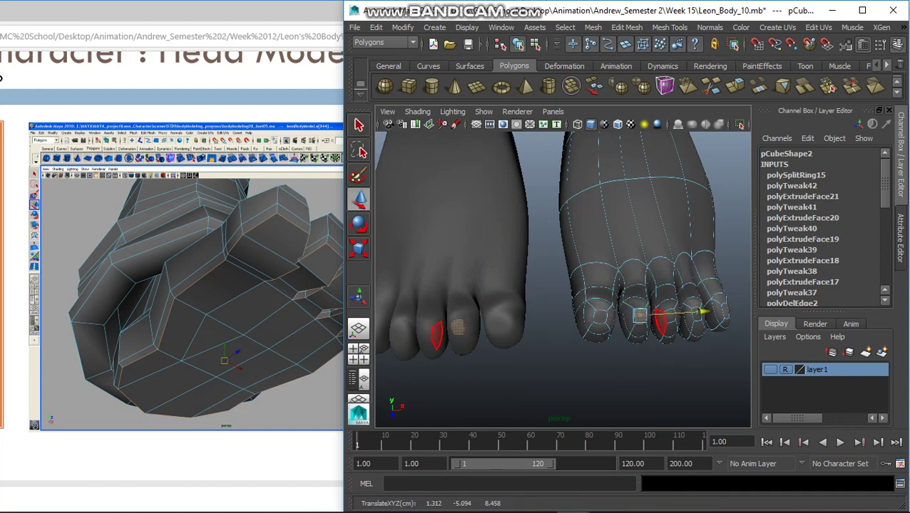
pyautogui.press('q')
pyautogui.keyDown('alt'); pyautogui.moveTo(564, 278); pyautogui.dragTo(528, 278, button='right'); pyautogui.keyUp('alt')
pyautogui.keyDown('alt'); pyautogui.moveTo(563, 278); pyautogui.dragTo(563, 249); pyautogui.keyUp('alt')
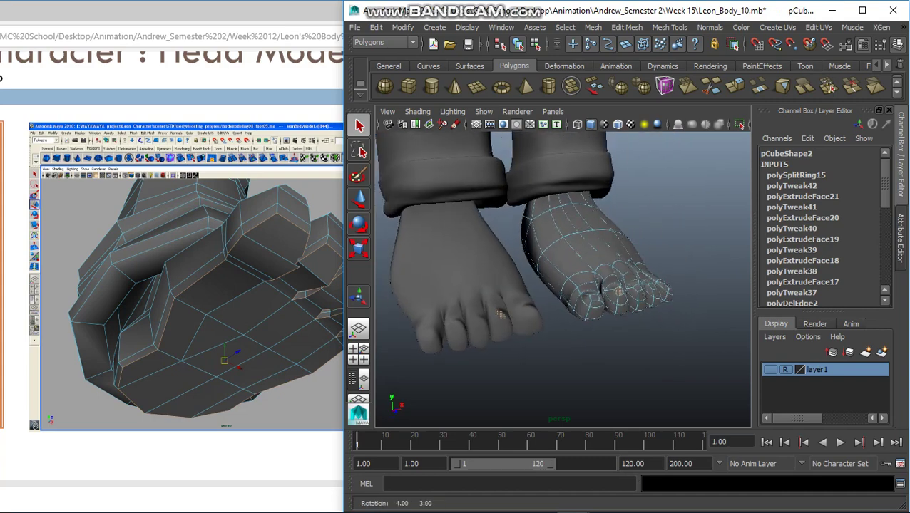
pyautogui.keyDown('alt'); pyautogui.moveTo(563, 278); pyautogui.dragTo(606, 278, button='right'); pyautogui.keyUp('alt')
pyautogui.keyDown('alt'); pyautogui.moveTo(564, 249); pyautogui.dragTo(563, 278); pyautogui.keyUp('alt')
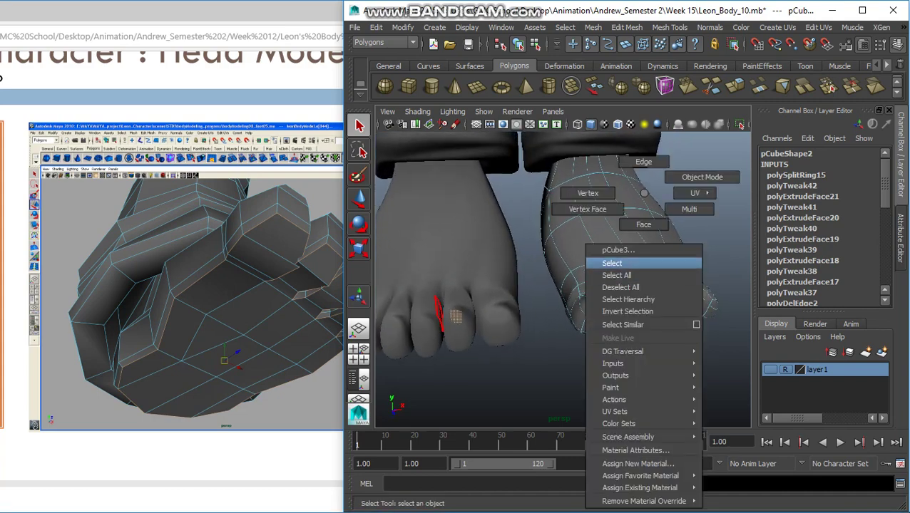
# Step: Return the foot to object mode, clear the selection and zoom in on the toes
pyautogui.moveTo(620, 197); pyautogui.dragTo(678, 262, button='right')
pyautogui.click(557, 399)
pyautogui.click(795, 499)
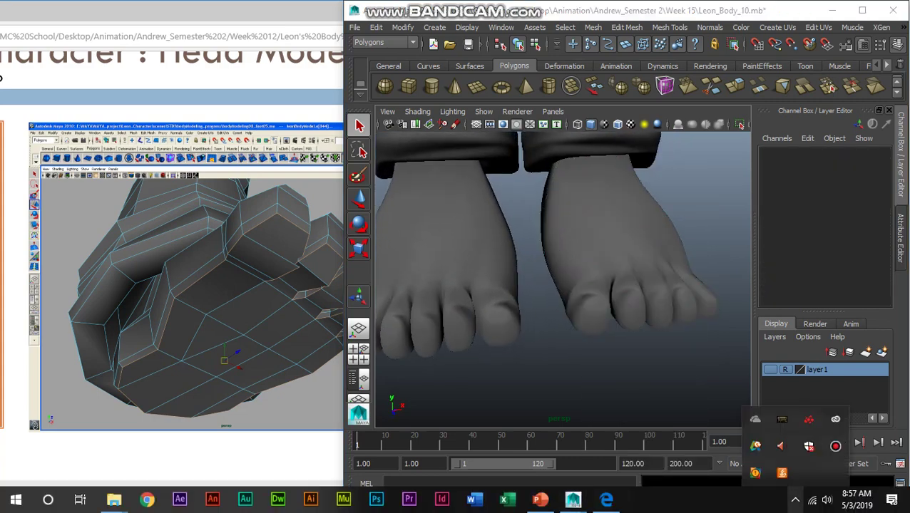
pyautogui.scroll(-3, 564, 278)
pyautogui.moveTo(563, 278)
pyautogui.keyDown('alt'); pyautogui.mouseDown()
pyautogui.moveTo(742, 282)
pyautogui.moveTo(670, 271)
pyautogui.mouseUp(); pyautogui.keyUp('alt')
pyautogui.scroll(3, 563, 278)
pyautogui.scroll(3, 563, 278)
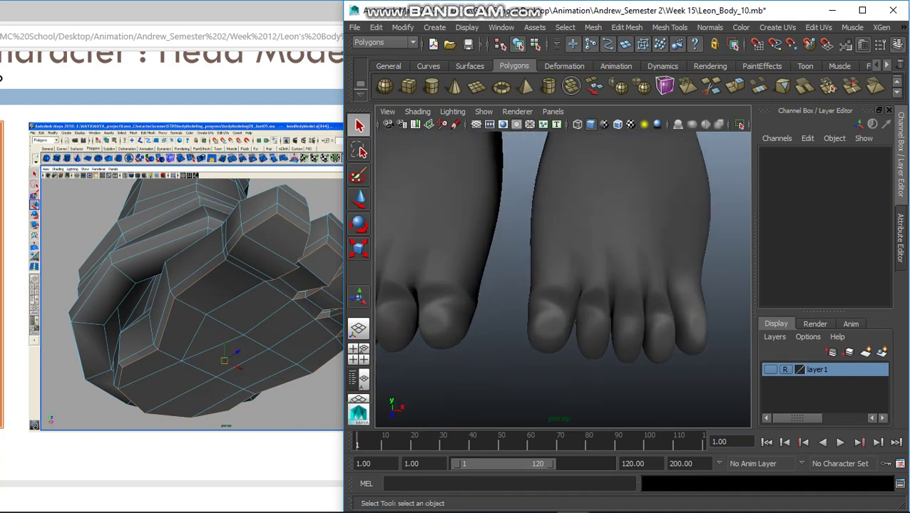
pyautogui.keyDown('alt'); pyautogui.moveTo(564, 278); pyautogui.dragTo(578, 271); pyautogui.keyUp('alt')
# Step: Select the edge-looped foot pCube3 and switch it to vertex mode
pyautogui.click(642, 300)
pyautogui.moveTo(642, 300)
pyautogui.keyDown('alt'); pyautogui.mouseDown()
pyautogui.moveTo(599, 282)
pyautogui.moveTo(585, 207)
pyautogui.mouseUp(); pyautogui.keyUp('alt')
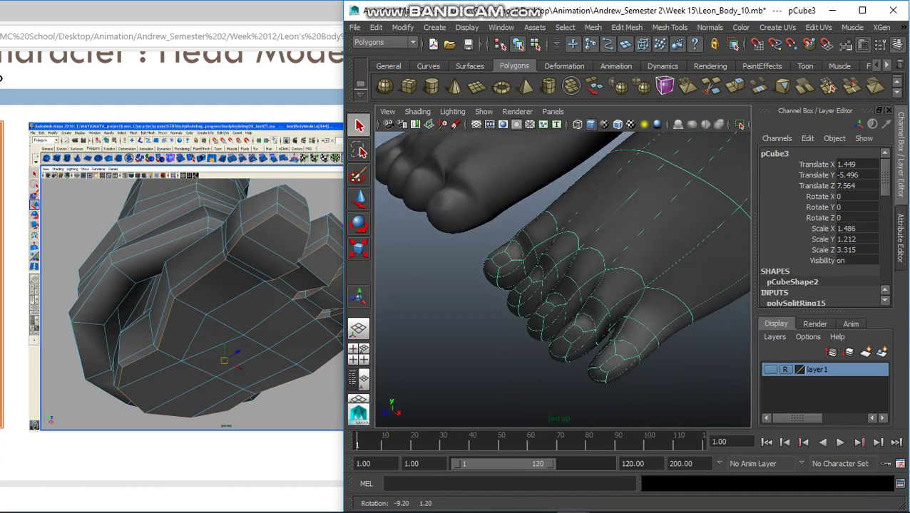
pyautogui.rightClick(583, 194)
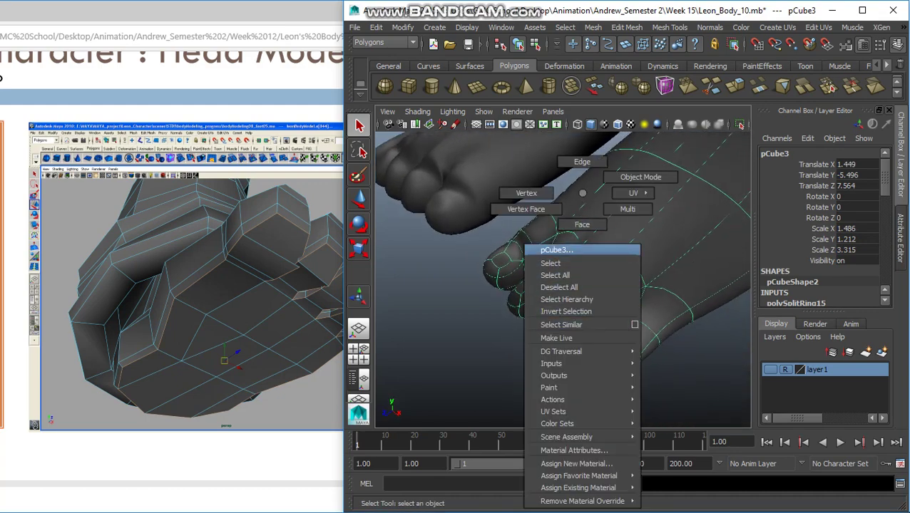
pyautogui.moveTo(583, 193); pyautogui.dragTo(526, 193, button='right')
pyautogui.moveTo(526, 193)
pyautogui.keyDown('alt'); pyautogui.mouseDown()
pyautogui.moveTo(534, 236)
pyautogui.moveTo(528, 214)
pyautogui.moveTo(506, 207)
pyautogui.moveTo(503, 271)
pyautogui.moveTo(395, 292)
pyautogui.mouseUp(); pyautogui.keyUp('alt')
# Step: Adjust the heights of three middle-toe vertices, lowering and raising them slightly
pyautogui.press('w')
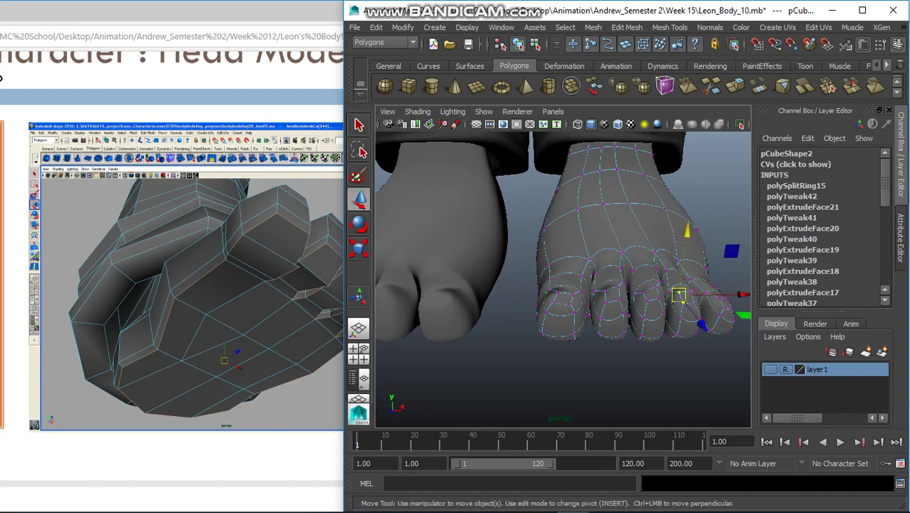
pyautogui.moveTo(686, 235); pyautogui.dragTo(685, 241)
pyautogui.keyDown('alt'); pyautogui.moveTo(556, 286); pyautogui.dragTo(581, 280); pyautogui.keyUp('alt')
pyautogui.press('q')
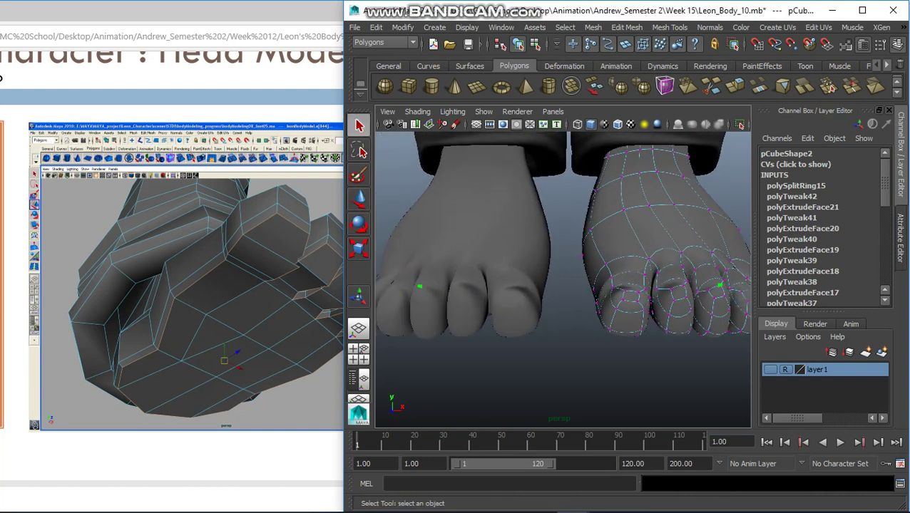
pyautogui.press('w')
pyautogui.moveTo(730, 263); pyautogui.dragTo(730, 259)
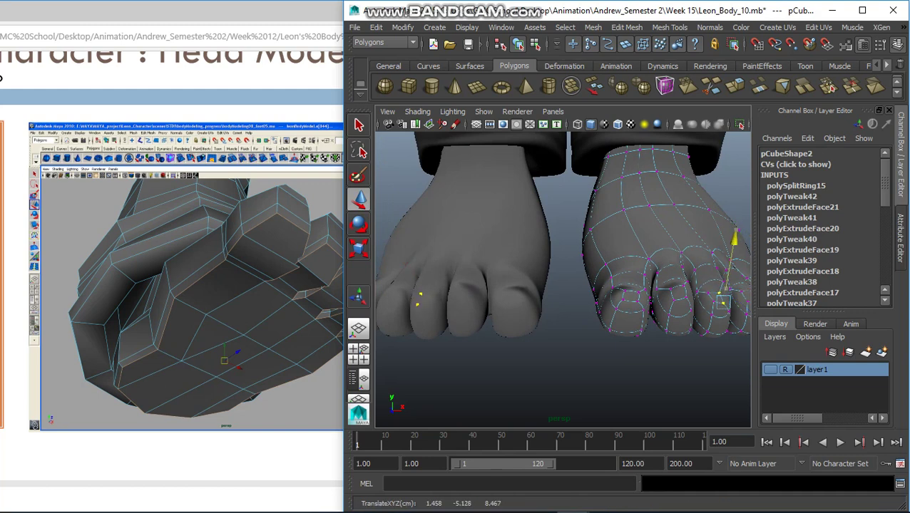
pyautogui.press('q')
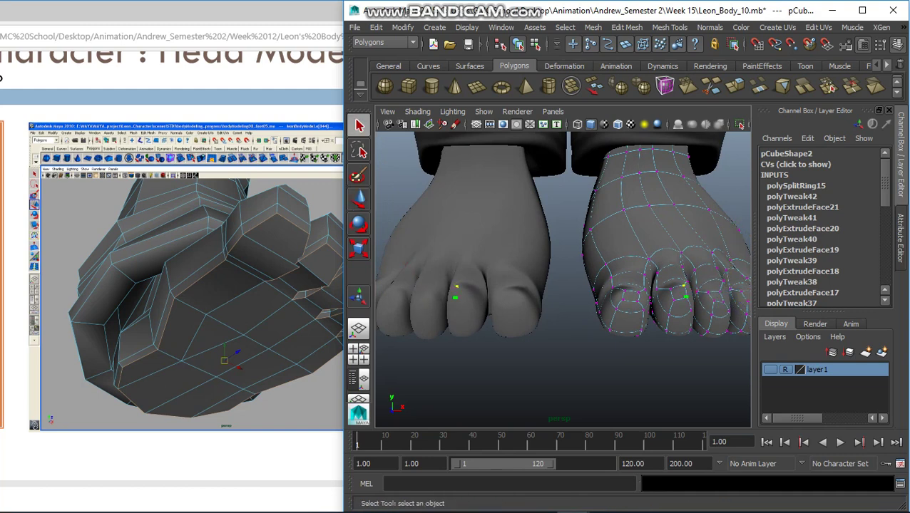
pyautogui.press('w')
pyautogui.moveTo(694, 228); pyautogui.dragTo(695, 237)
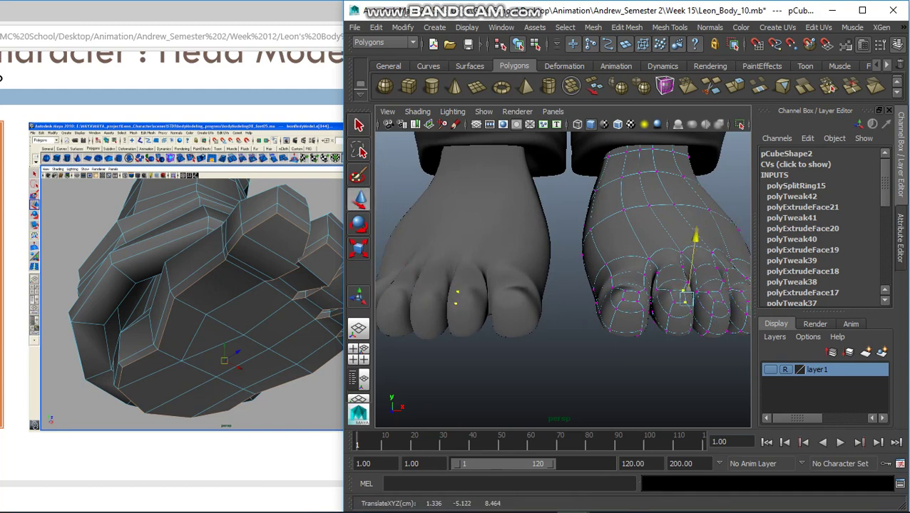
pyautogui.press('q')
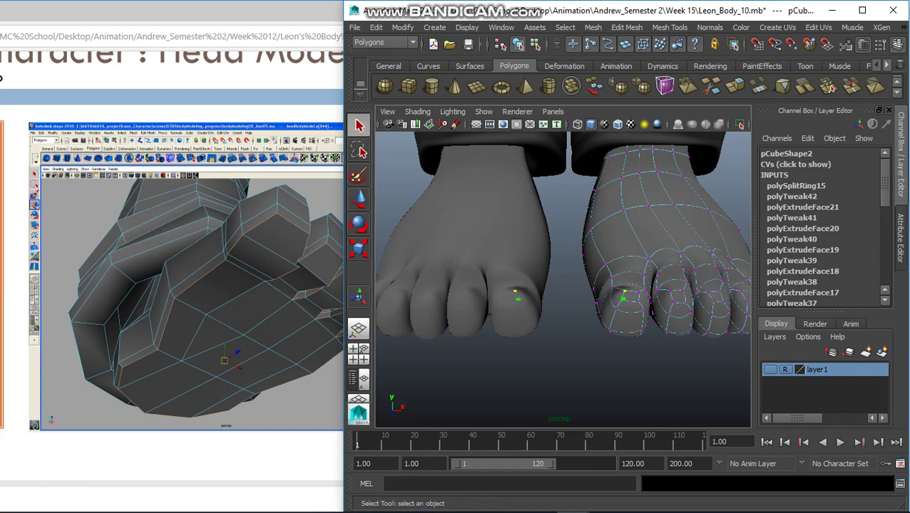
# Step: Adjust another toe vertex's height, then slide a vertex between the toes sideways
pyautogui.press('w')
pyautogui.moveTo(624, 231); pyautogui.dragTo(624, 239)
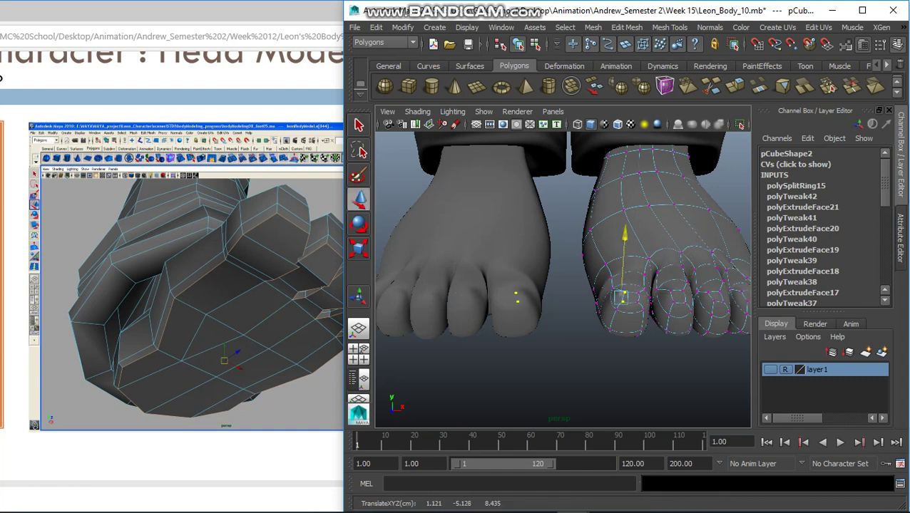
pyautogui.press('q')
pyautogui.moveTo(563, 271)
pyautogui.keyDown('alt'); pyautogui.mouseDown()
pyautogui.moveTo(571, 307)
pyautogui.moveTo(571, 292)
pyautogui.moveTo(585, 303)
pyautogui.mouseUp(); pyautogui.keyUp('alt')
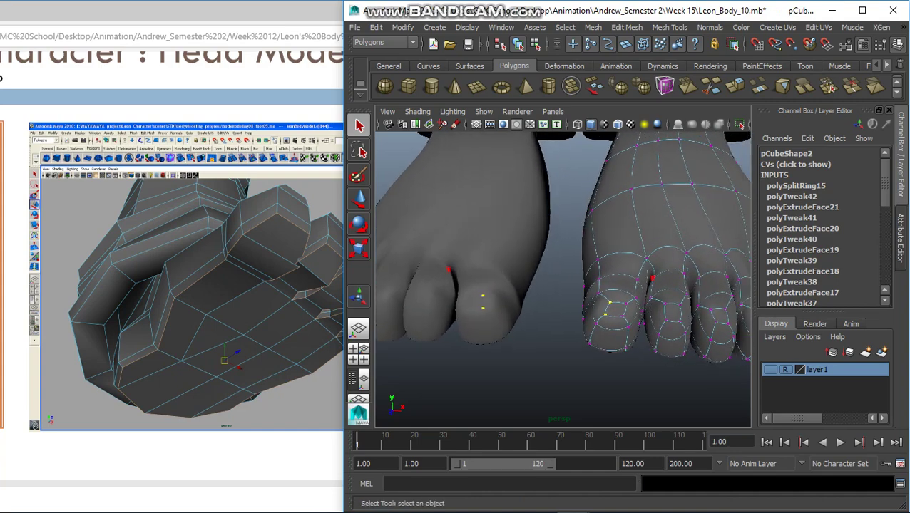
pyautogui.press('w')
pyautogui.click(651, 277)
pyautogui.moveTo(710, 271); pyautogui.dragTo(727, 274)
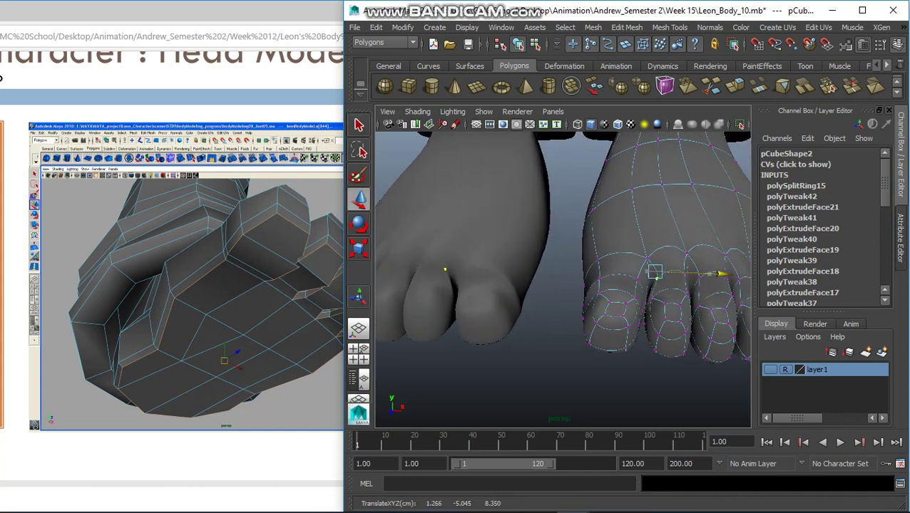
pyautogui.press('q')
pyautogui.click(645, 293)
pyautogui.press('w')
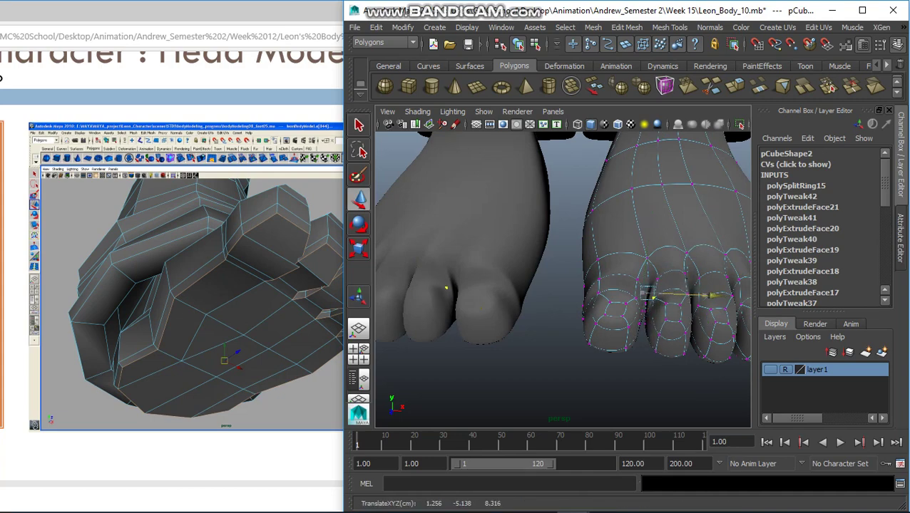